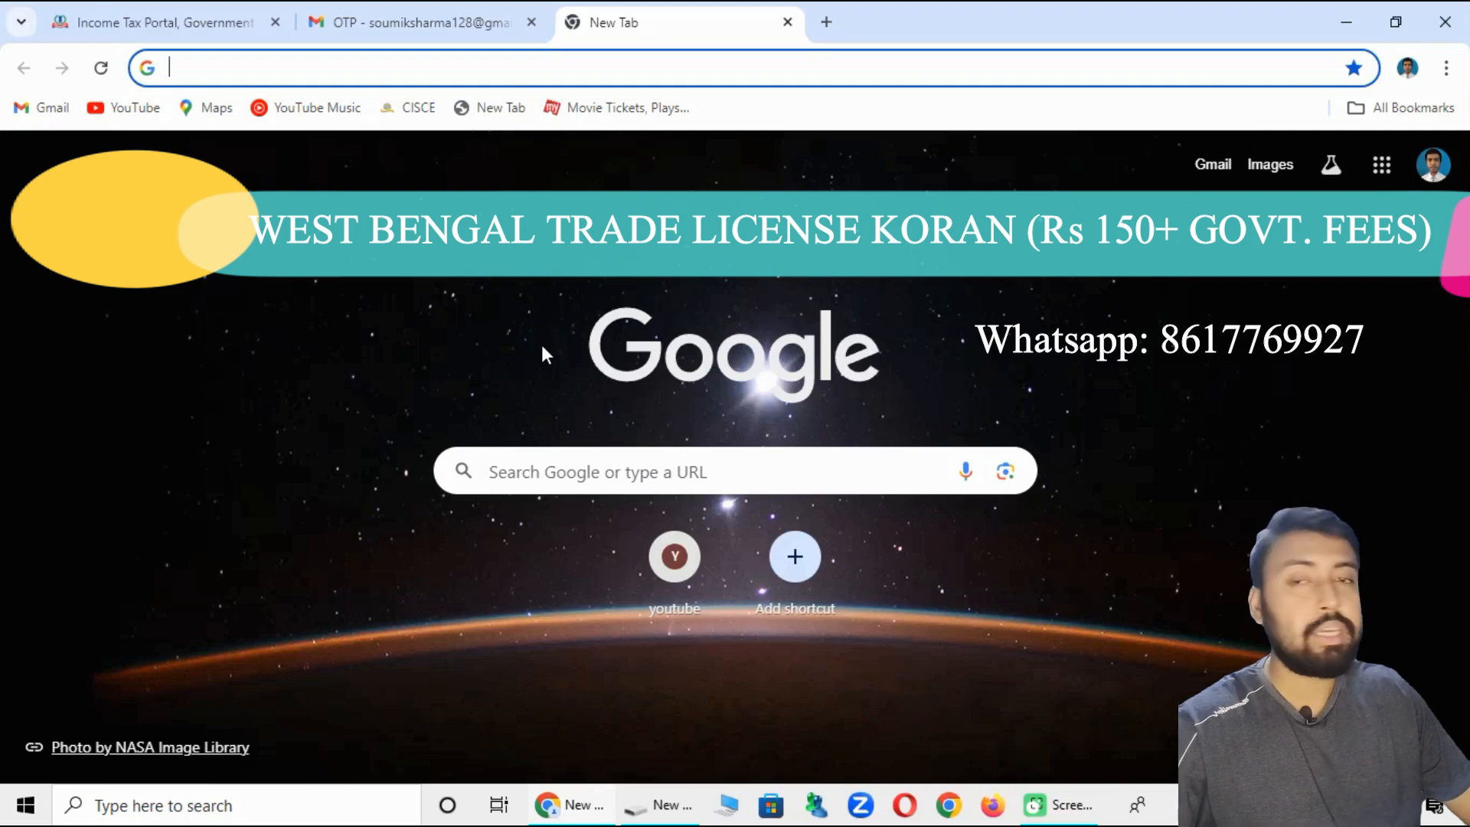
Step: Search Google for 'edistrict' and open the Home | eDistrict result
{"action": "left_click", "coordinate": [548, 454]}
{"action": "left_click", "coordinate": [525, 515]}
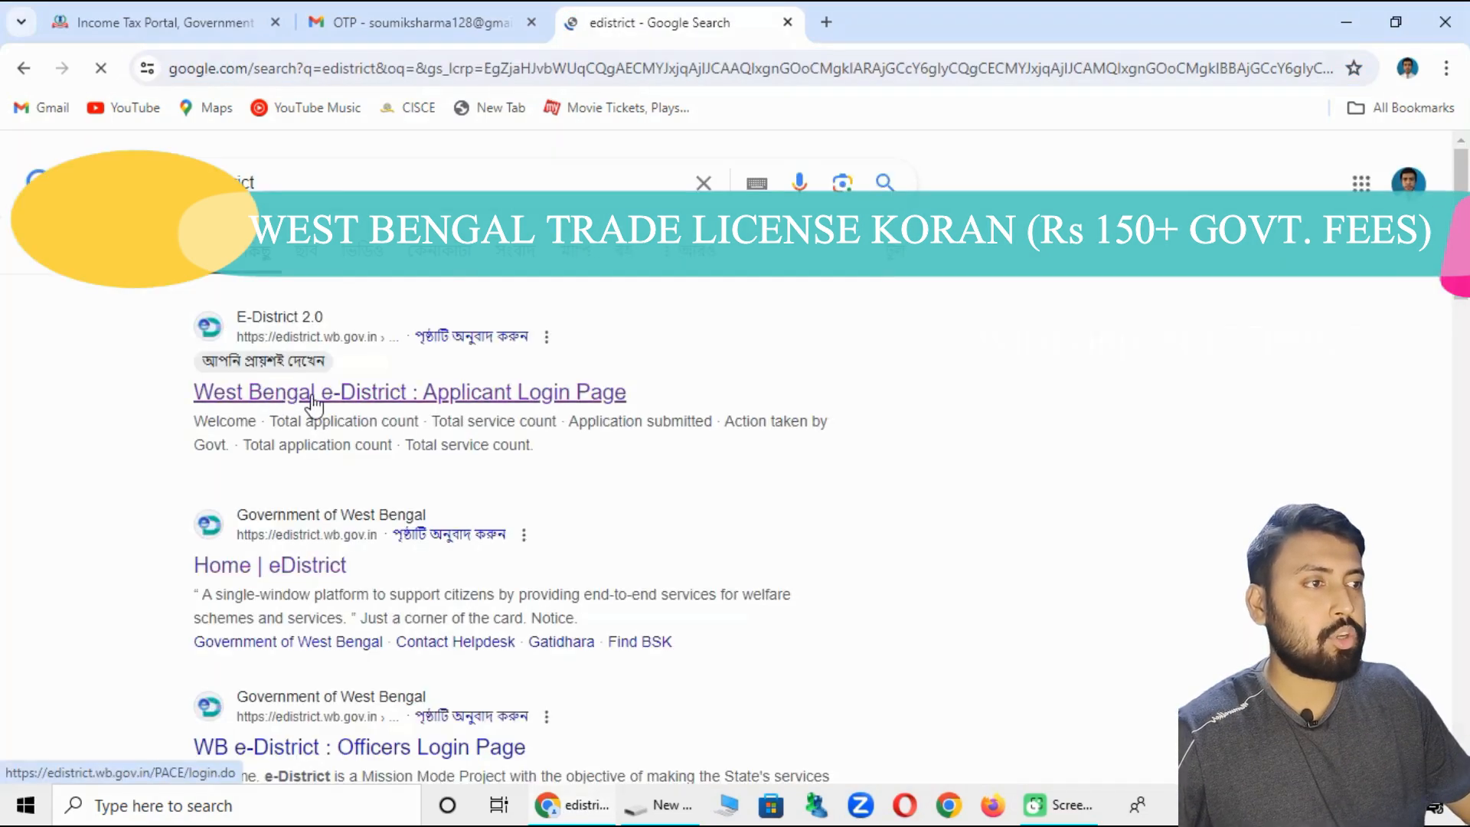
{"action": "left_click", "coordinate": [261, 567]}
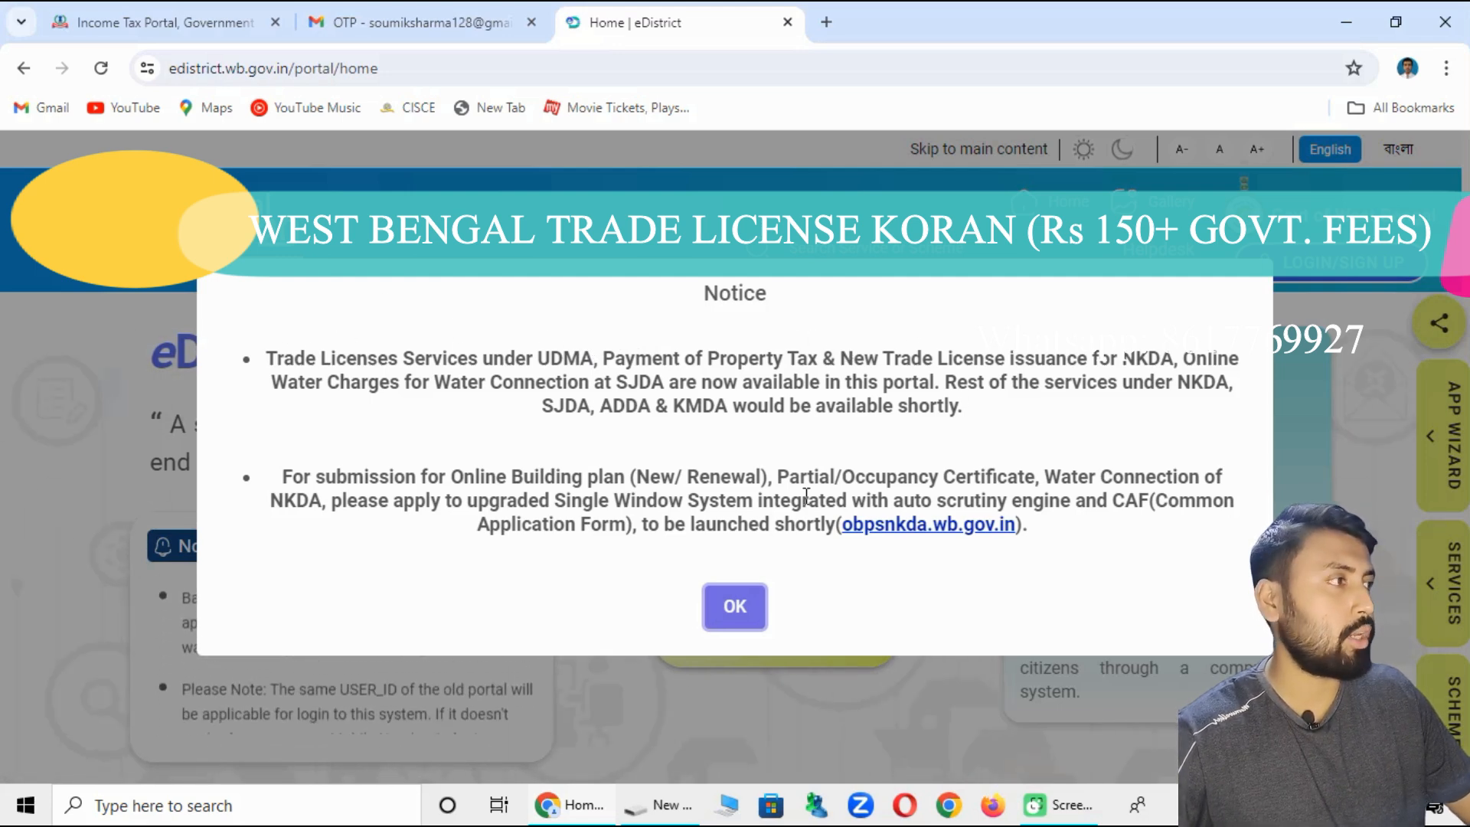
Step: Dismiss the notice and log in with username, captcha and the OTP sent by e-mail
{"action": "left_click", "coordinate": [731, 605]}
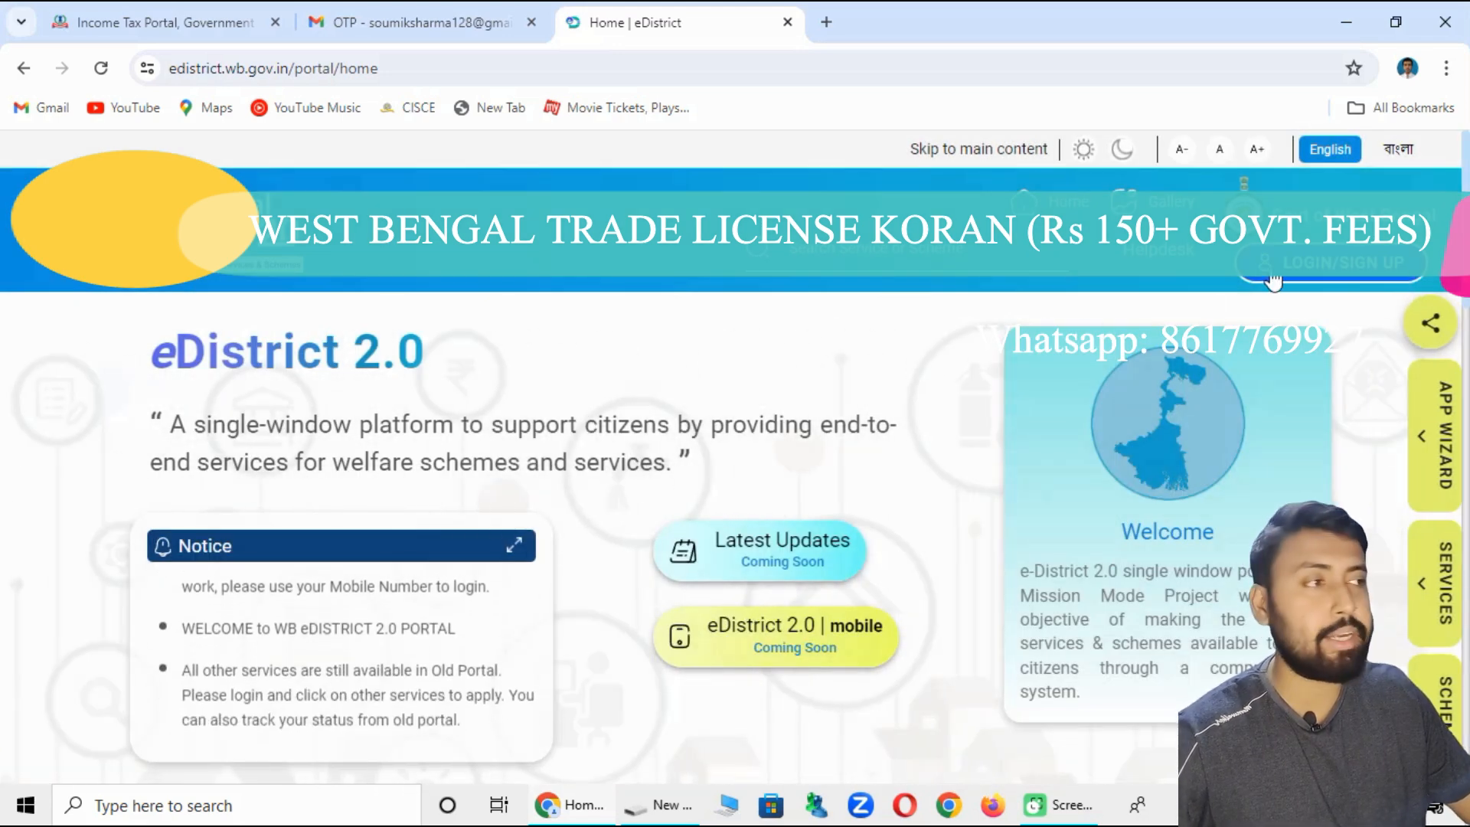
{"action": "left_click", "coordinate": [1278, 275]}
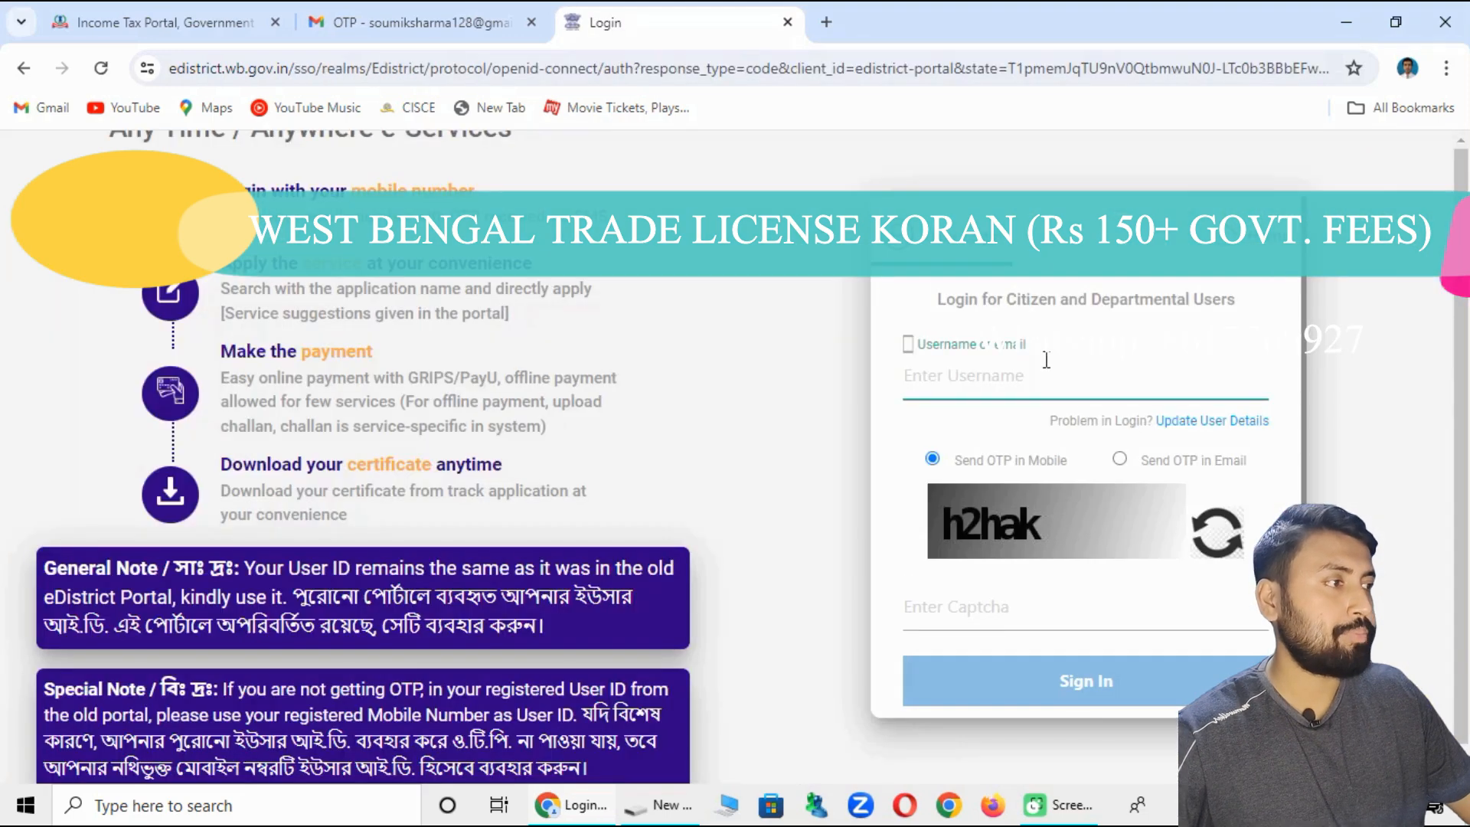
{"action": "left_click", "coordinate": [1014, 604]}
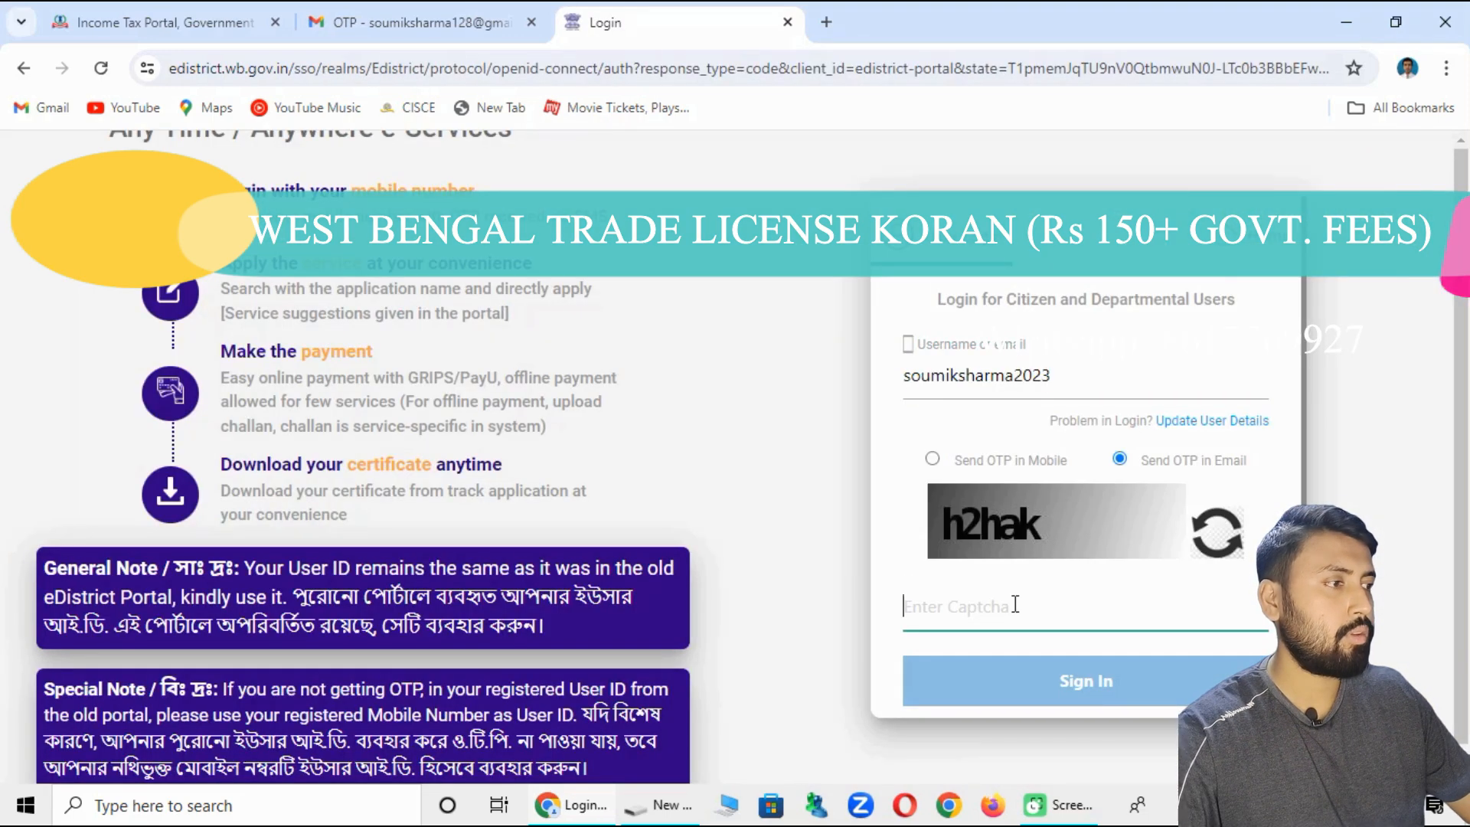
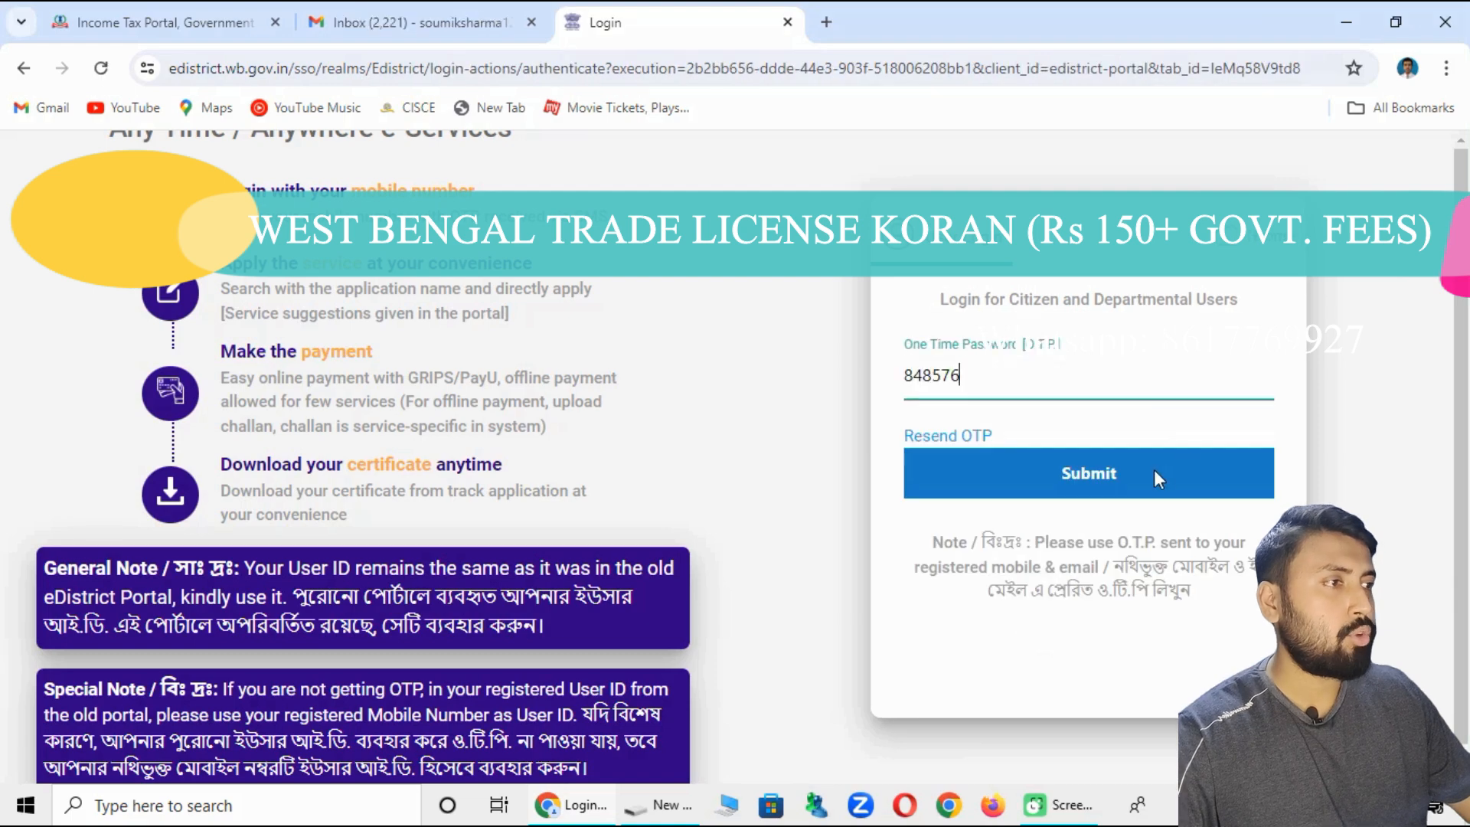
{"action": "left_click", "coordinate": [1155, 470]}
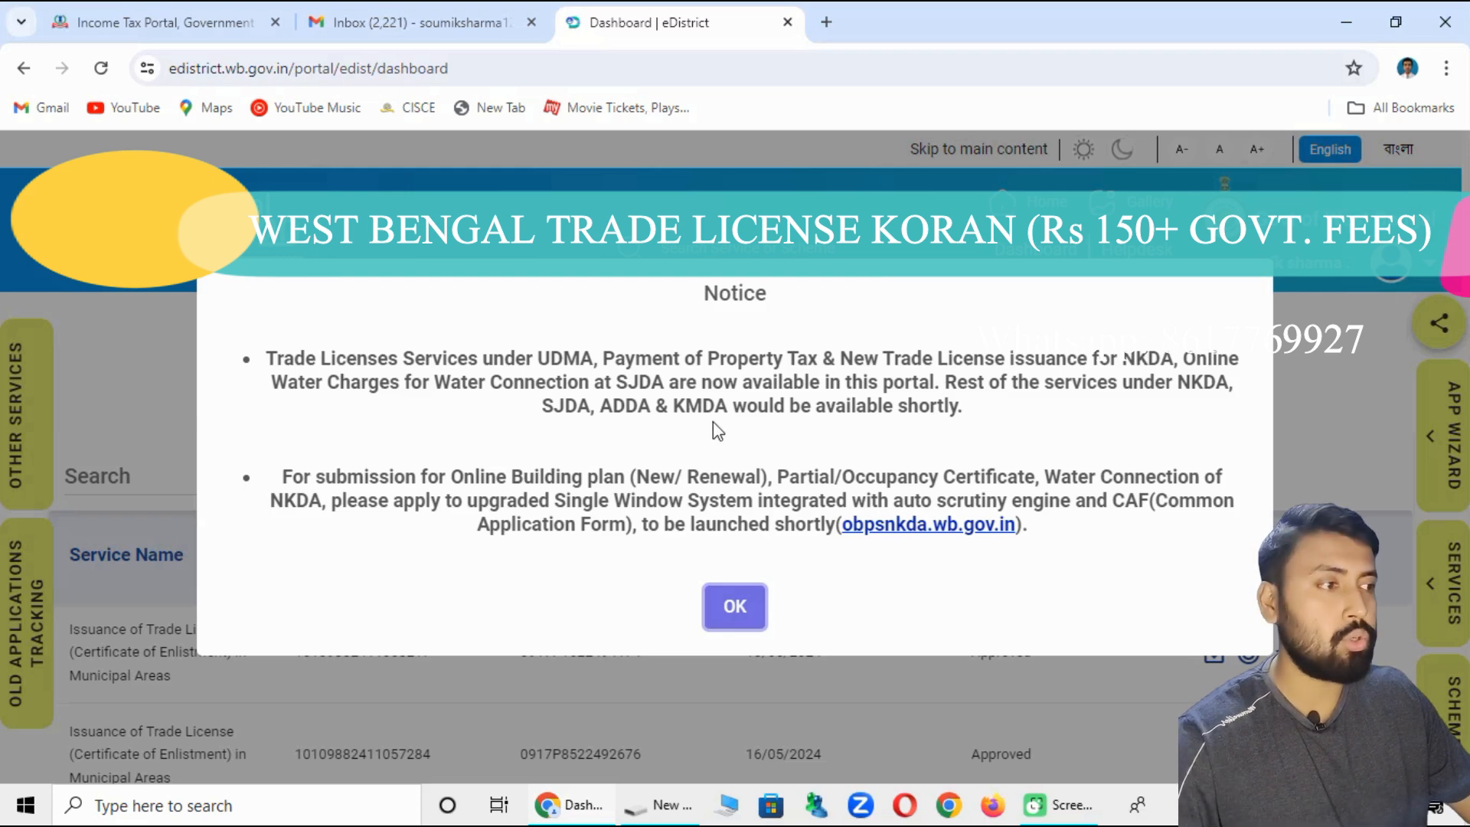
Step: Filter Services by License and choose Issuance of Trade License (Certificate of Enlistment)
{"action": "left_click", "coordinate": [734, 605]}
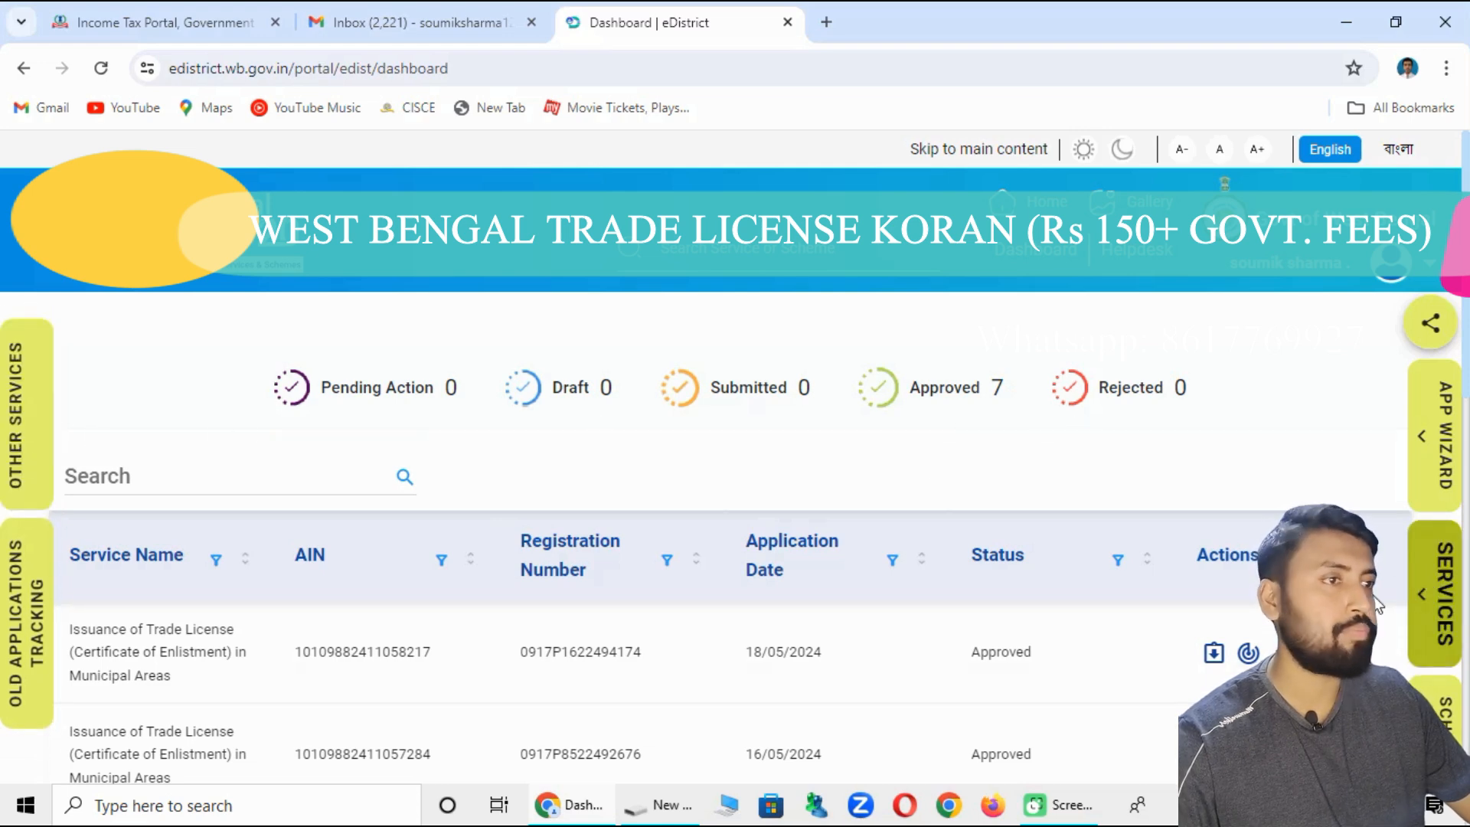
{"action": "left_click", "coordinate": [1438, 602]}
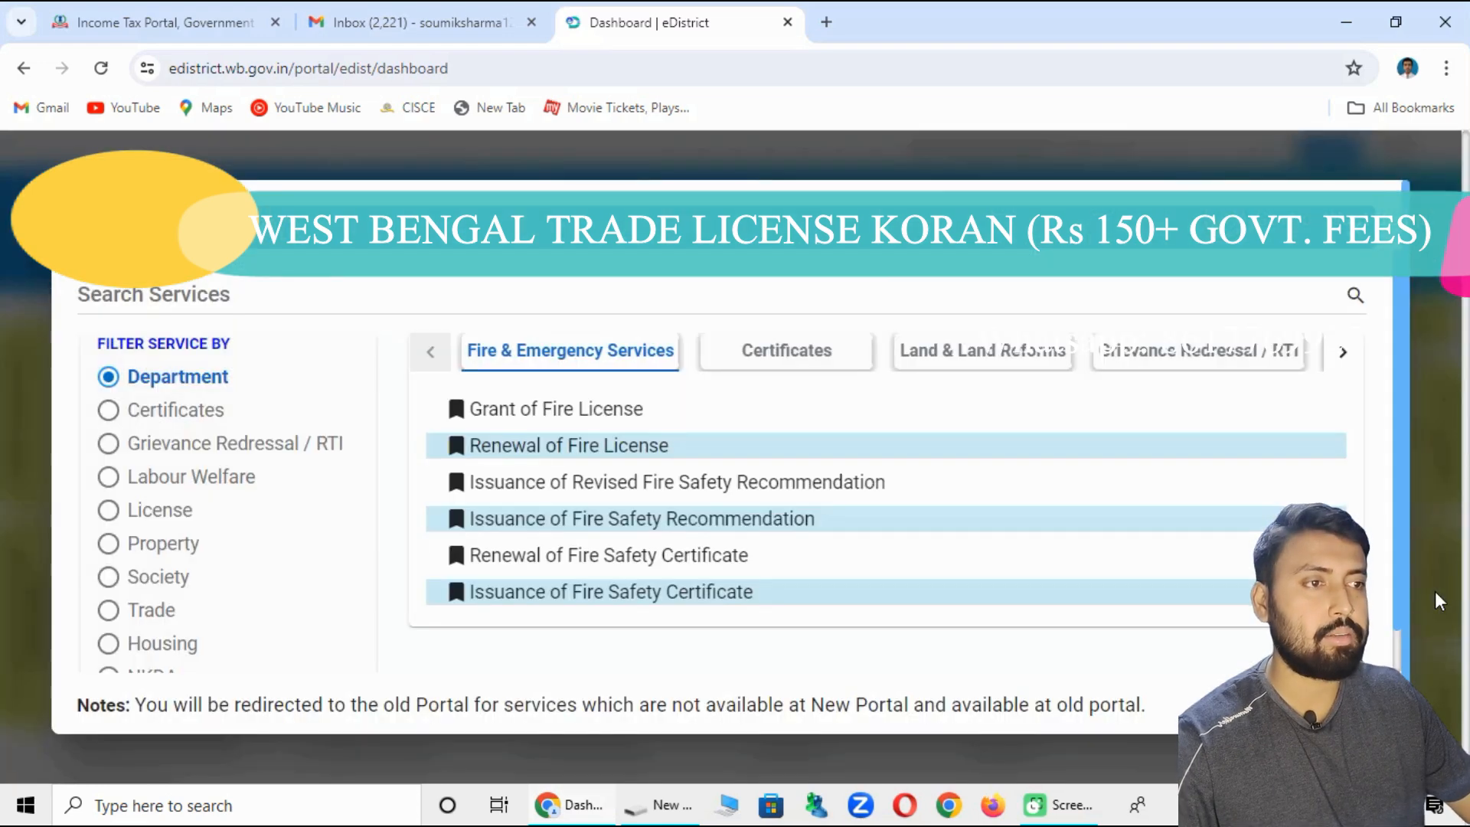
{"action": "left_click", "coordinate": [109, 512]}
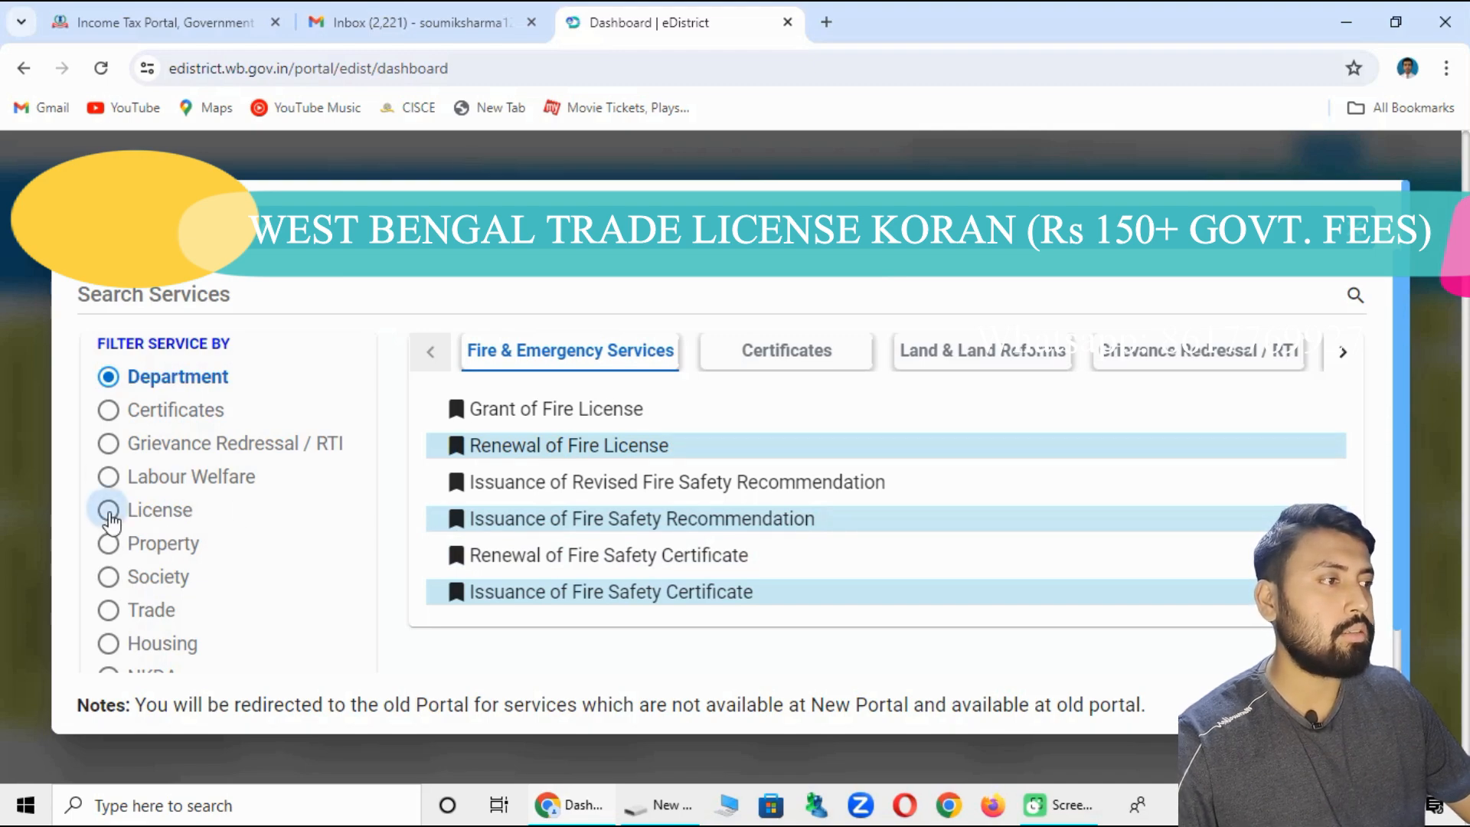
{"action": "scroll", "coordinate": [674, 513], "scroll_direction": "down", "scroll_amount": 4}
{"action": "scroll", "coordinate": [712, 506], "scroll_direction": "down", "scroll_amount": 1}
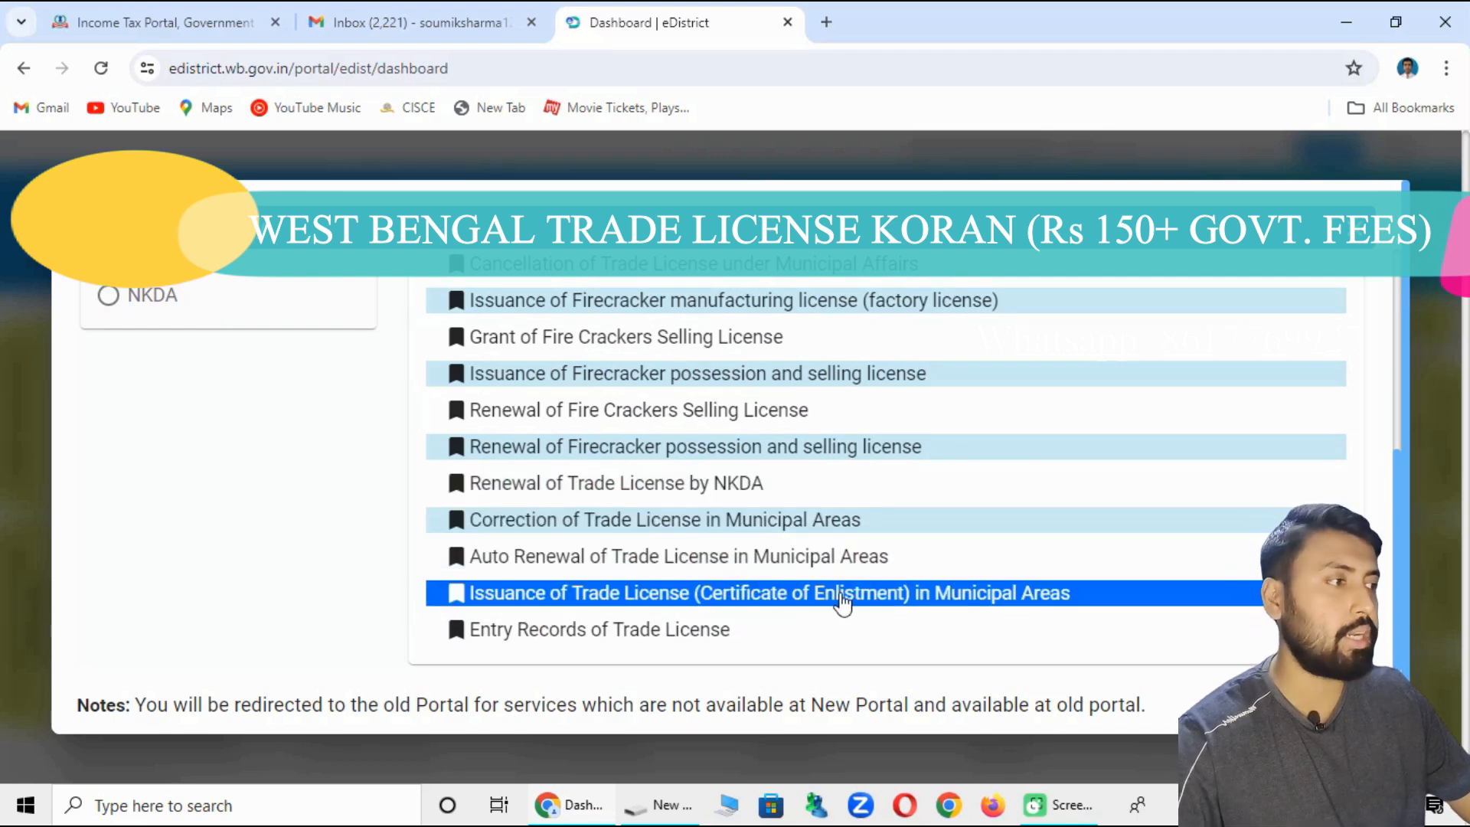
{"action": "left_click", "coordinate": [996, 597]}
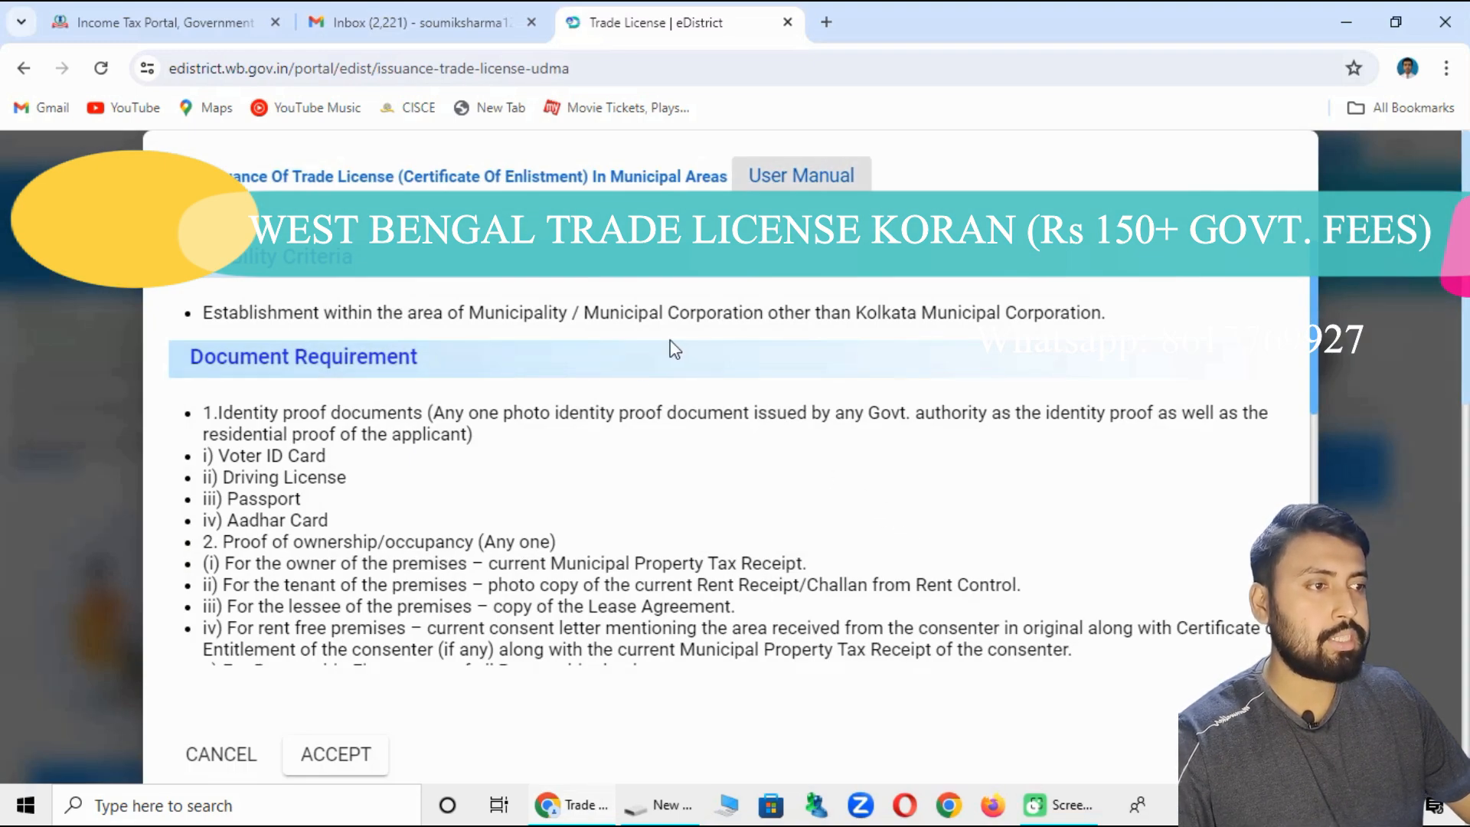
Step: Review the Document Requirement list and accept it to open the application form
{"action": "scroll", "coordinate": [608, 360], "scroll_direction": "down", "scroll_amount": 3}
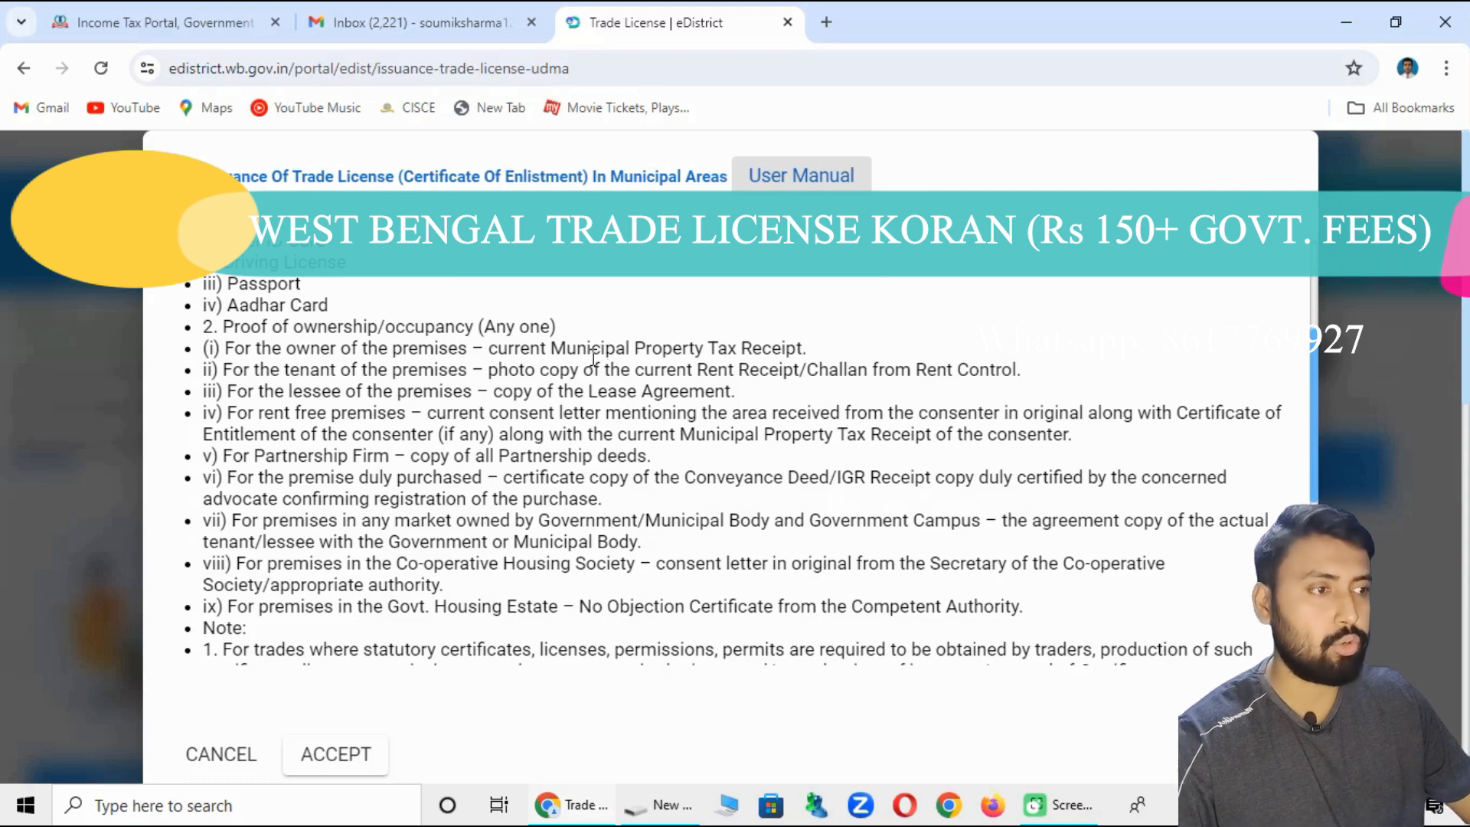
{"action": "scroll", "coordinate": [411, 563], "scroll_direction": "down", "scroll_amount": 3}
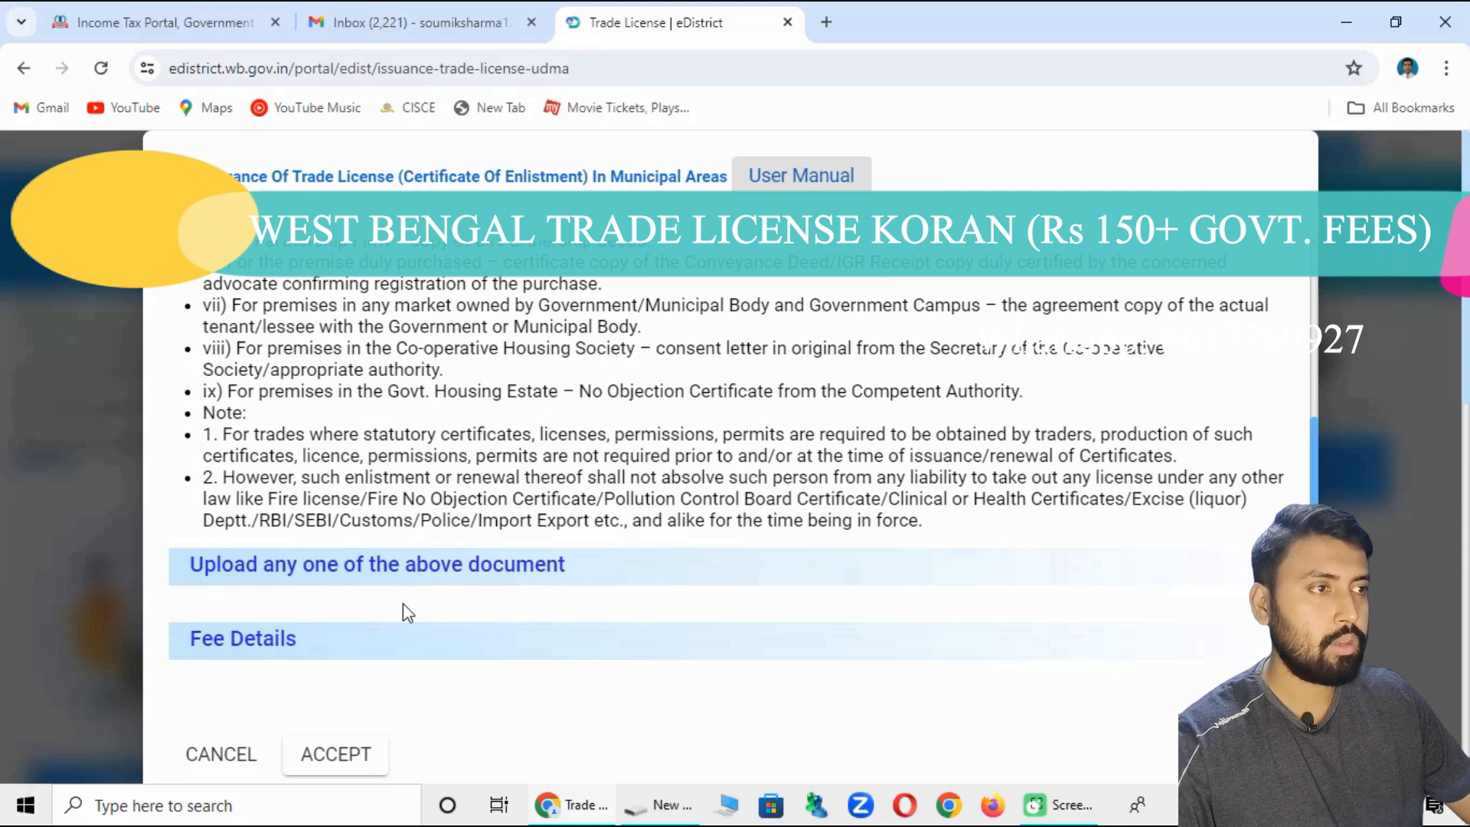
{"action": "scroll", "coordinate": [463, 391], "scroll_direction": "up", "scroll_amount": 4}
{"action": "scroll", "coordinate": [465, 385], "scroll_direction": "down", "scroll_amount": 6}
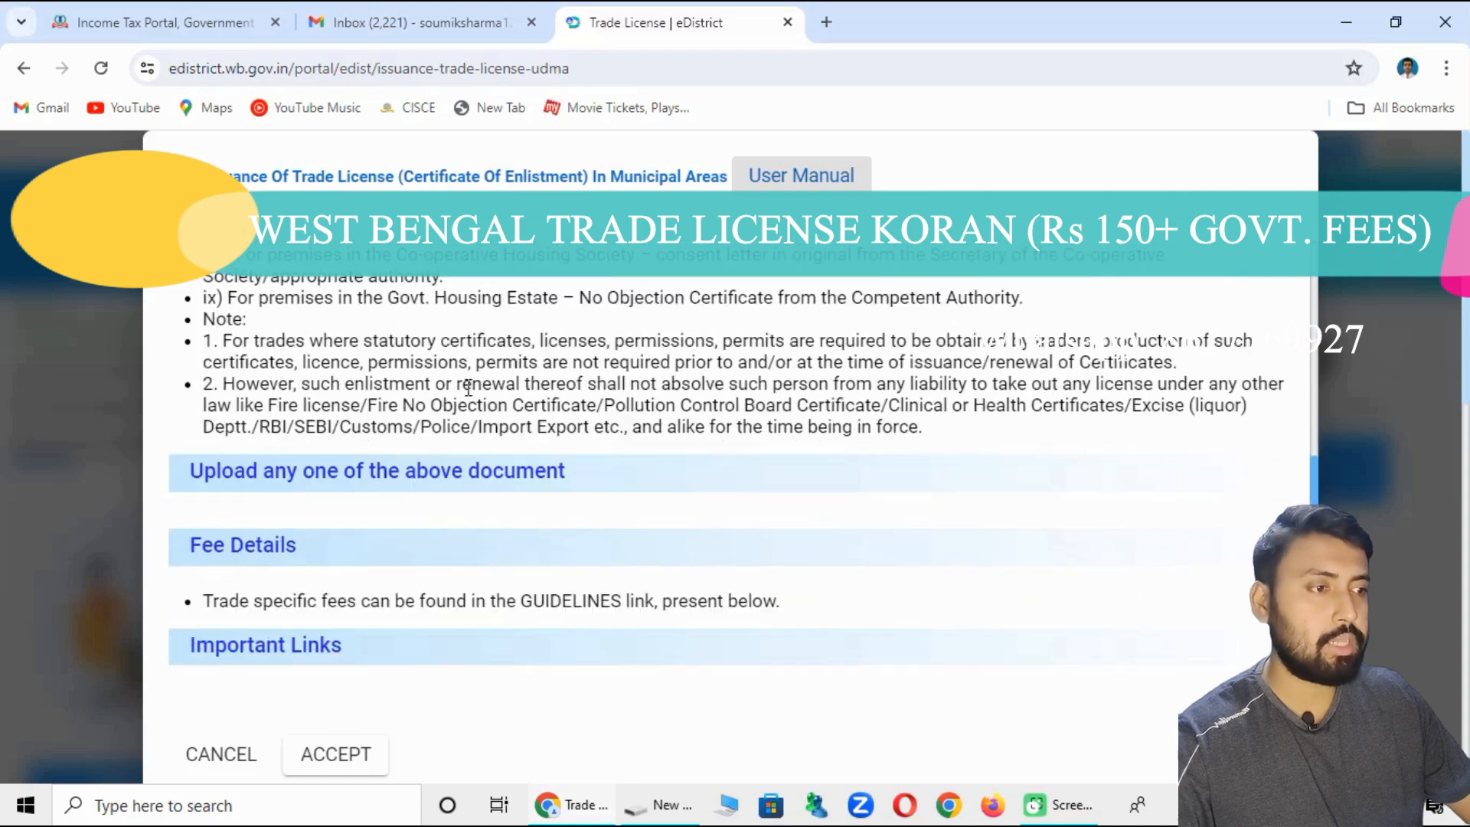
{"action": "left_click", "coordinate": [336, 756]}
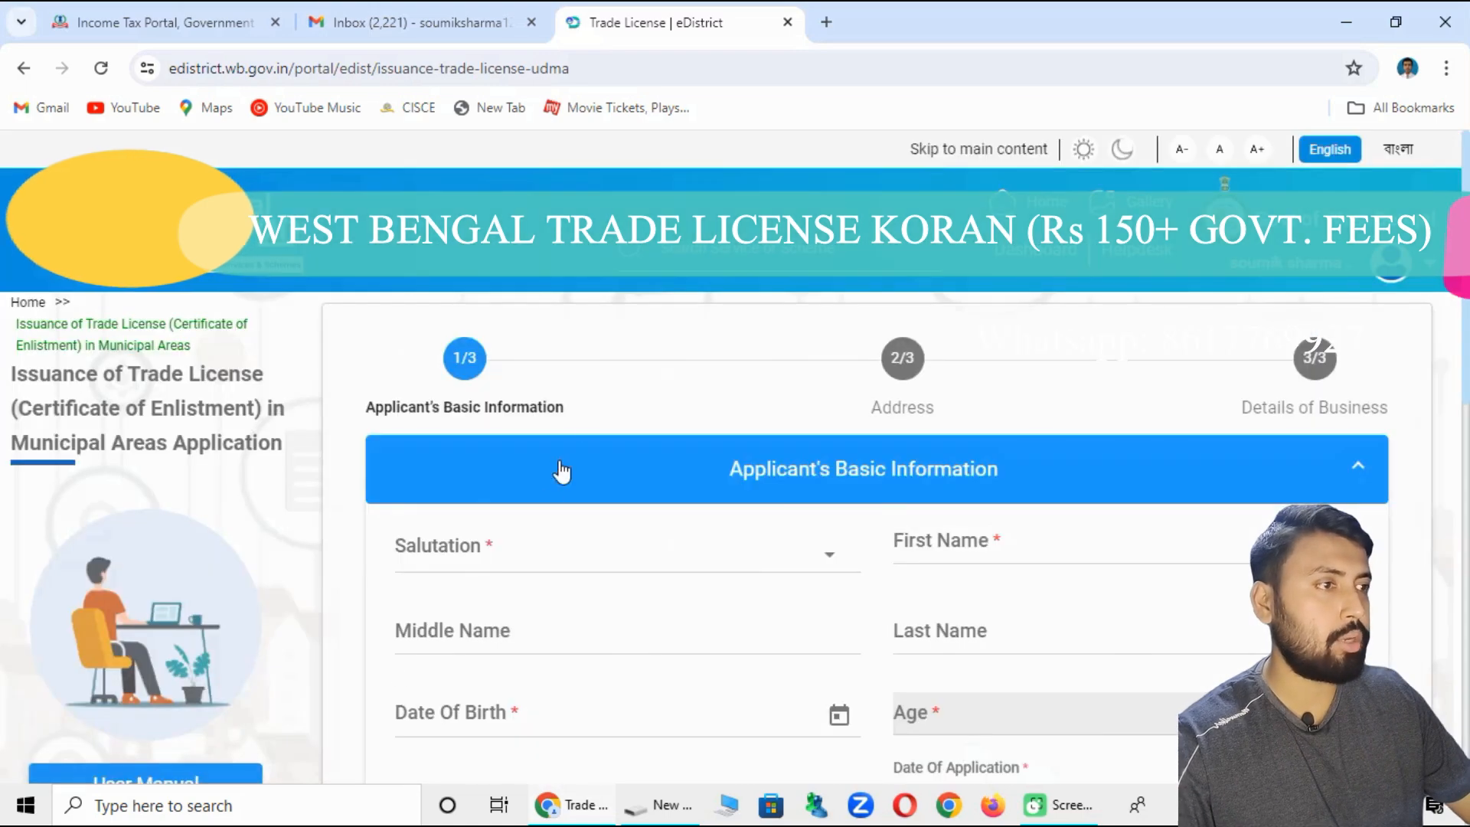
Step: Set salutation to Mr. and pick an April 1992 date of birth from the calendar
{"action": "scroll", "coordinate": [720, 386], "scroll_direction": "down", "scroll_amount": 1}
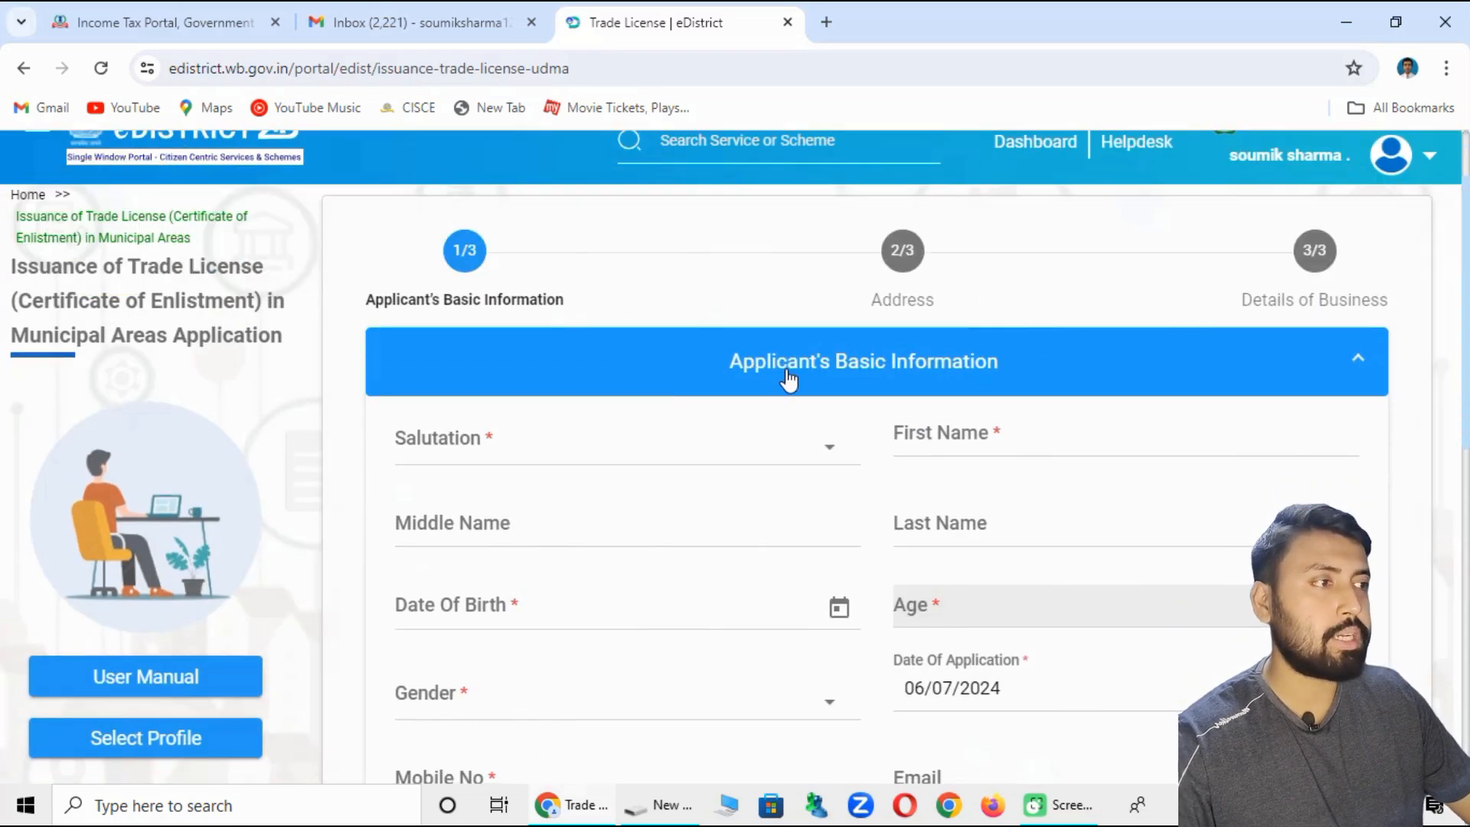
{"action": "left_click", "coordinate": [824, 452]}
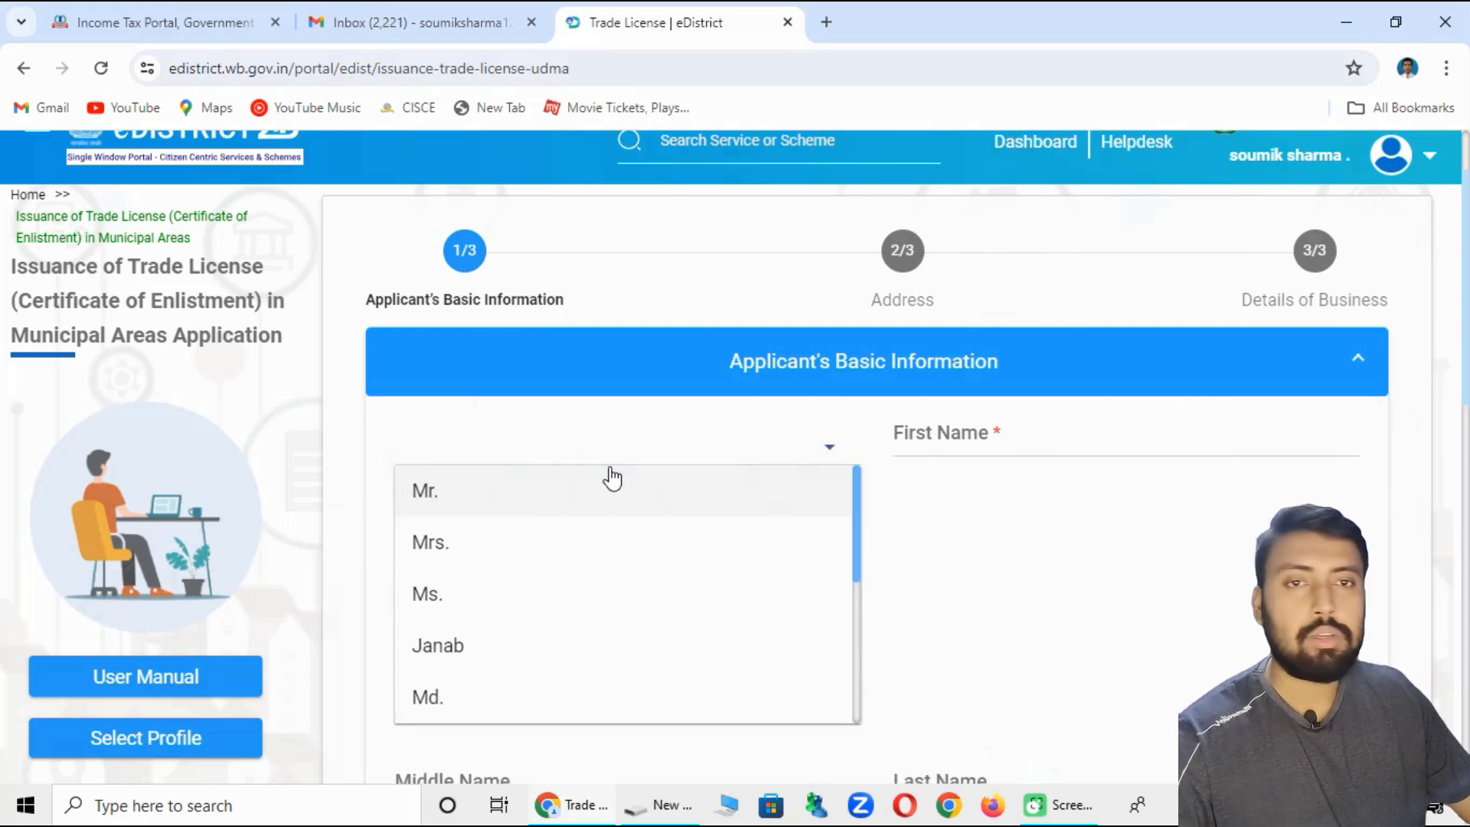
{"action": "left_click", "coordinate": [513, 501]}
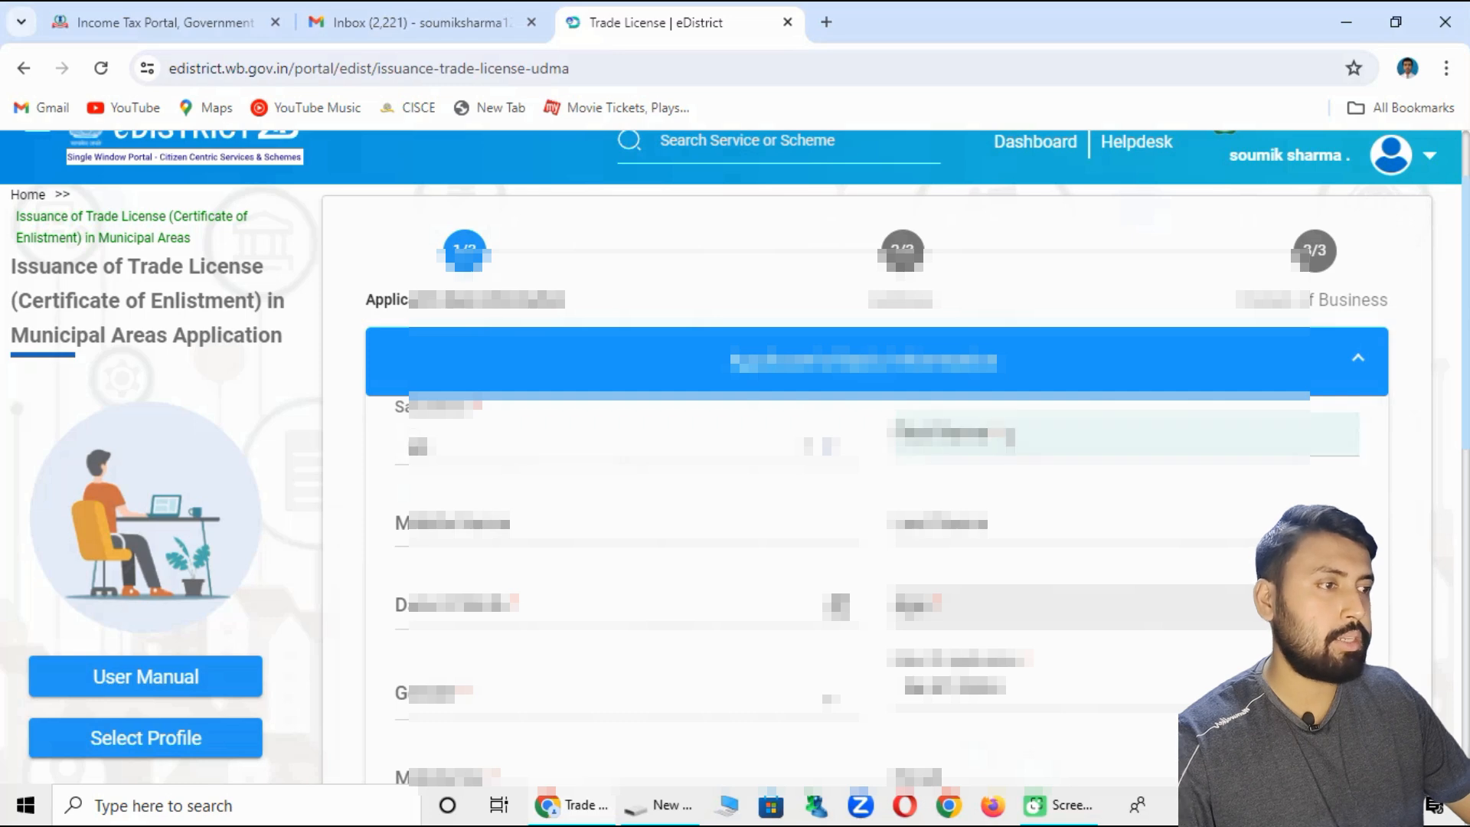
{"action": "left_click", "coordinate": [560, 607]}
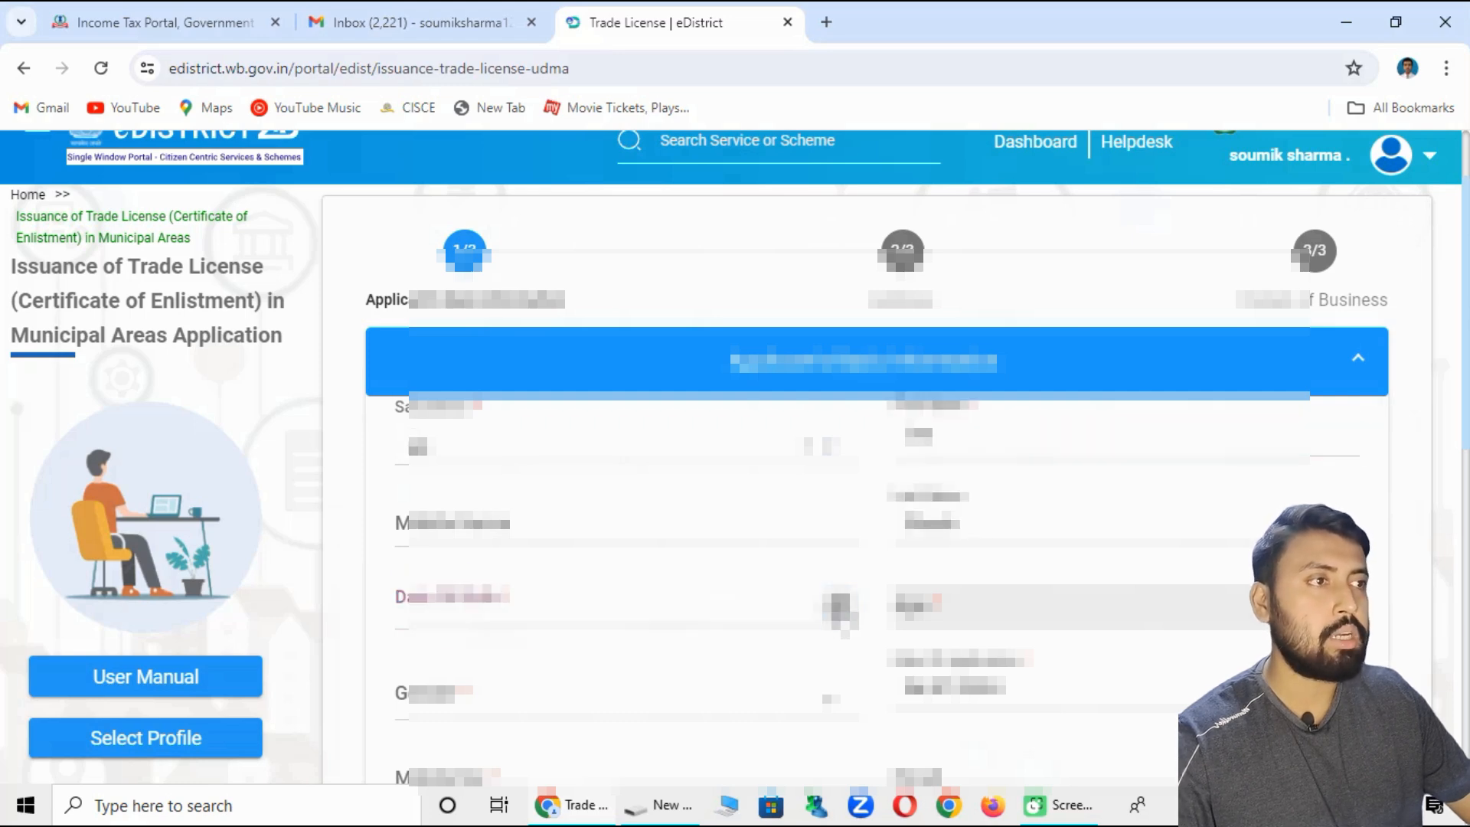
{"action": "left_click", "coordinate": [839, 609]}
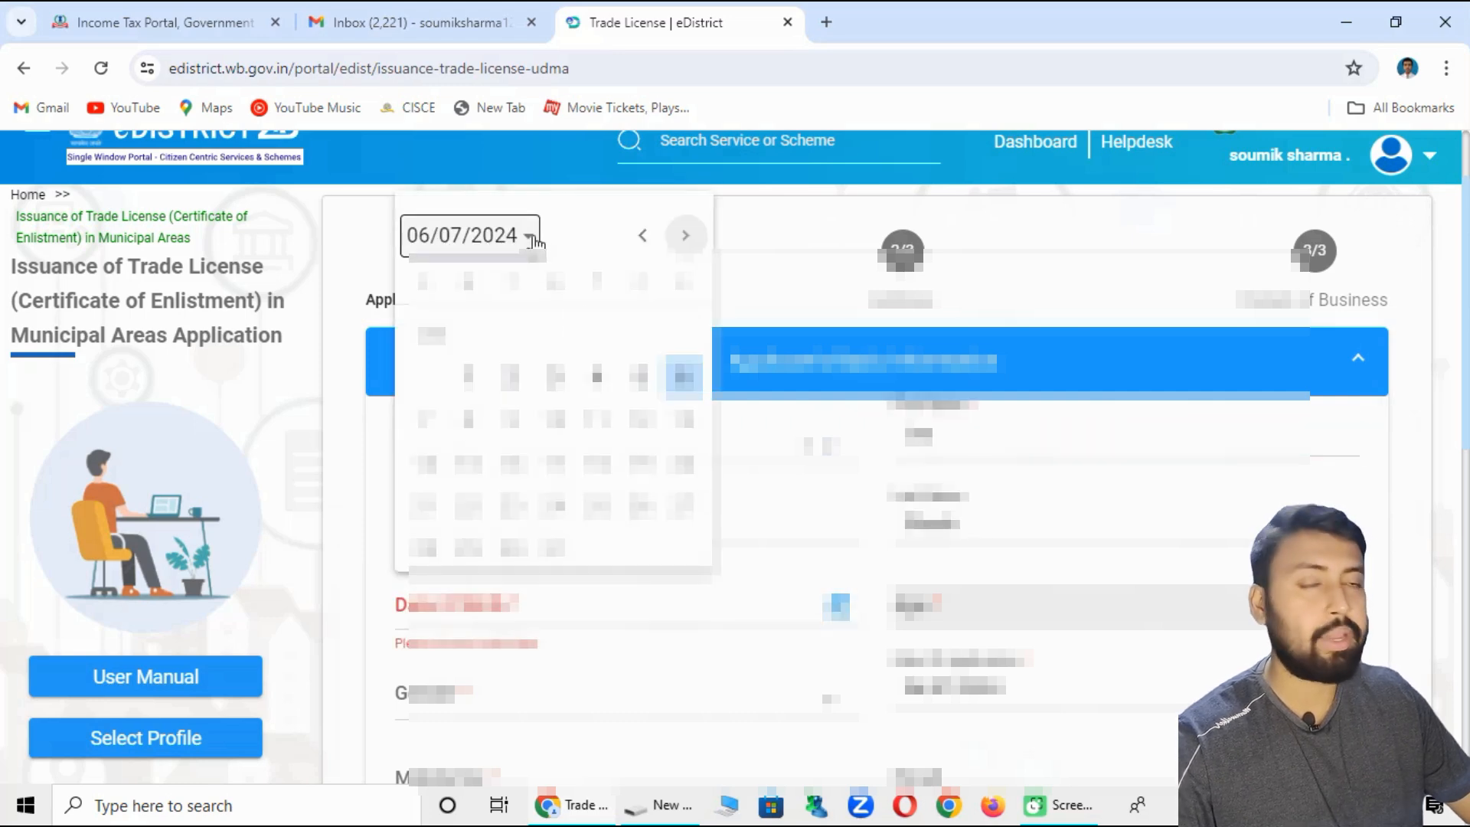
{"action": "left_click", "coordinate": [534, 239]}
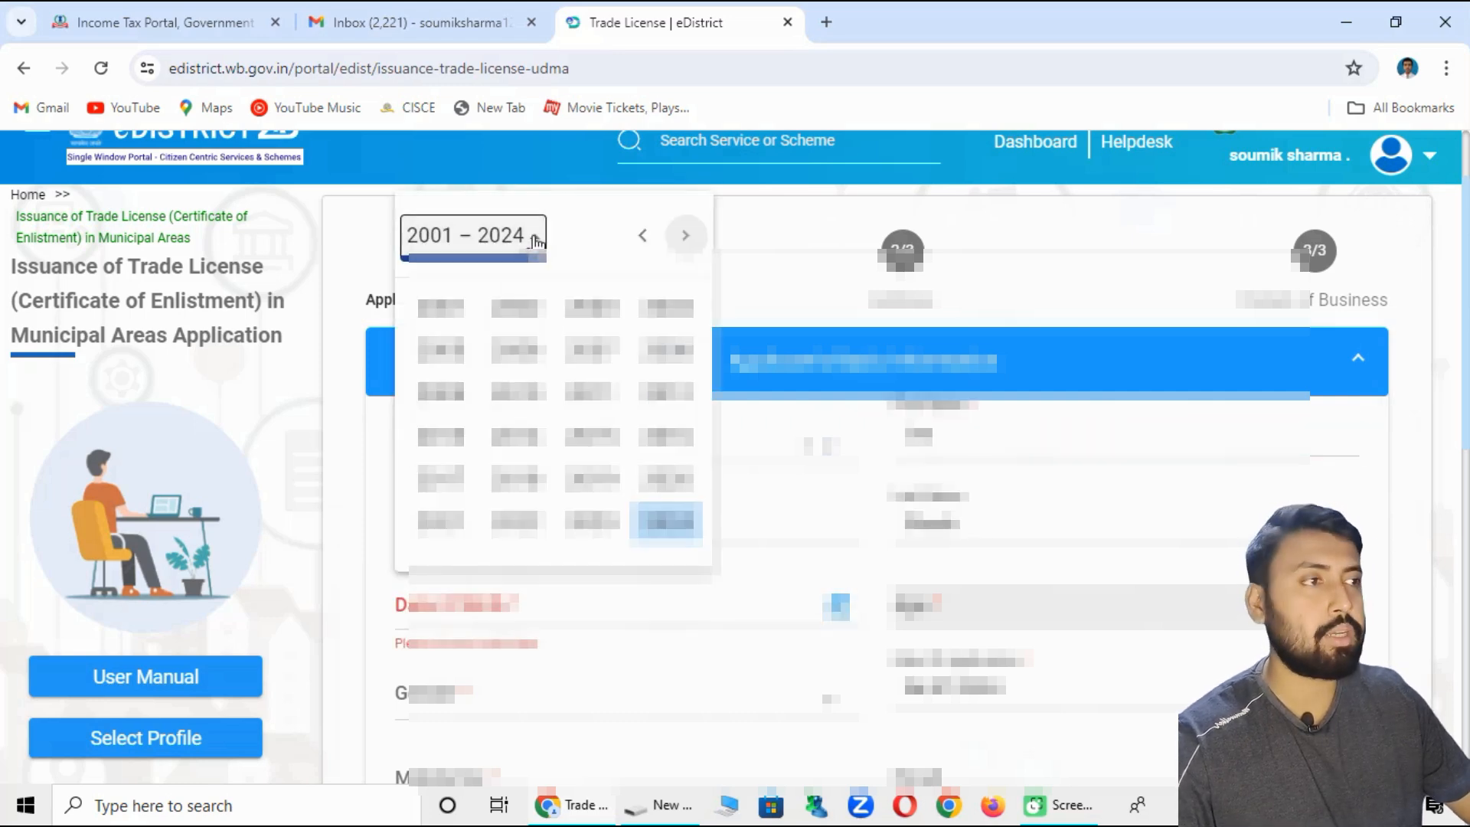
{"action": "left_click", "coordinate": [638, 242]}
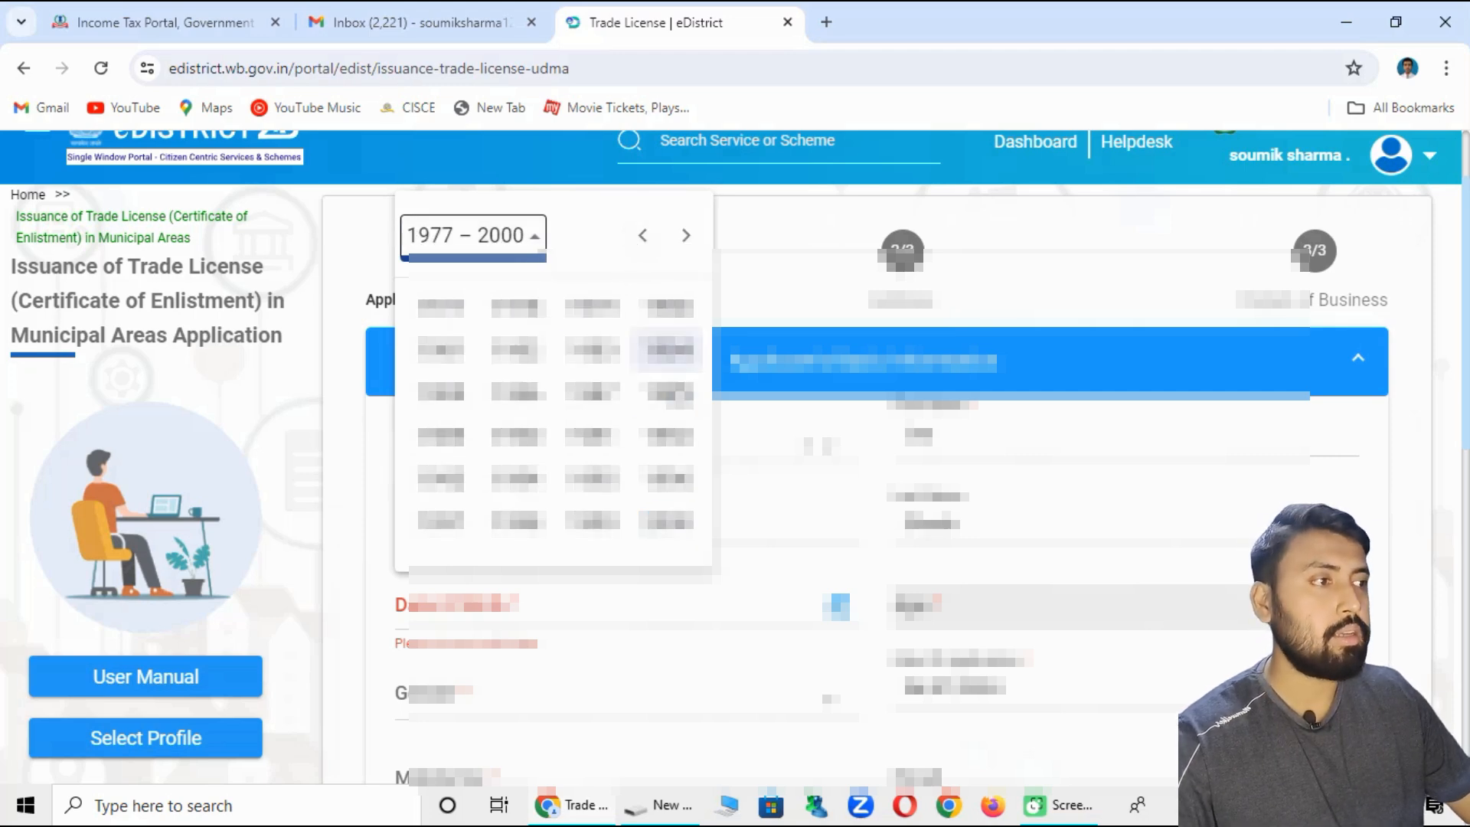
{"action": "left_click", "coordinate": [668, 438]}
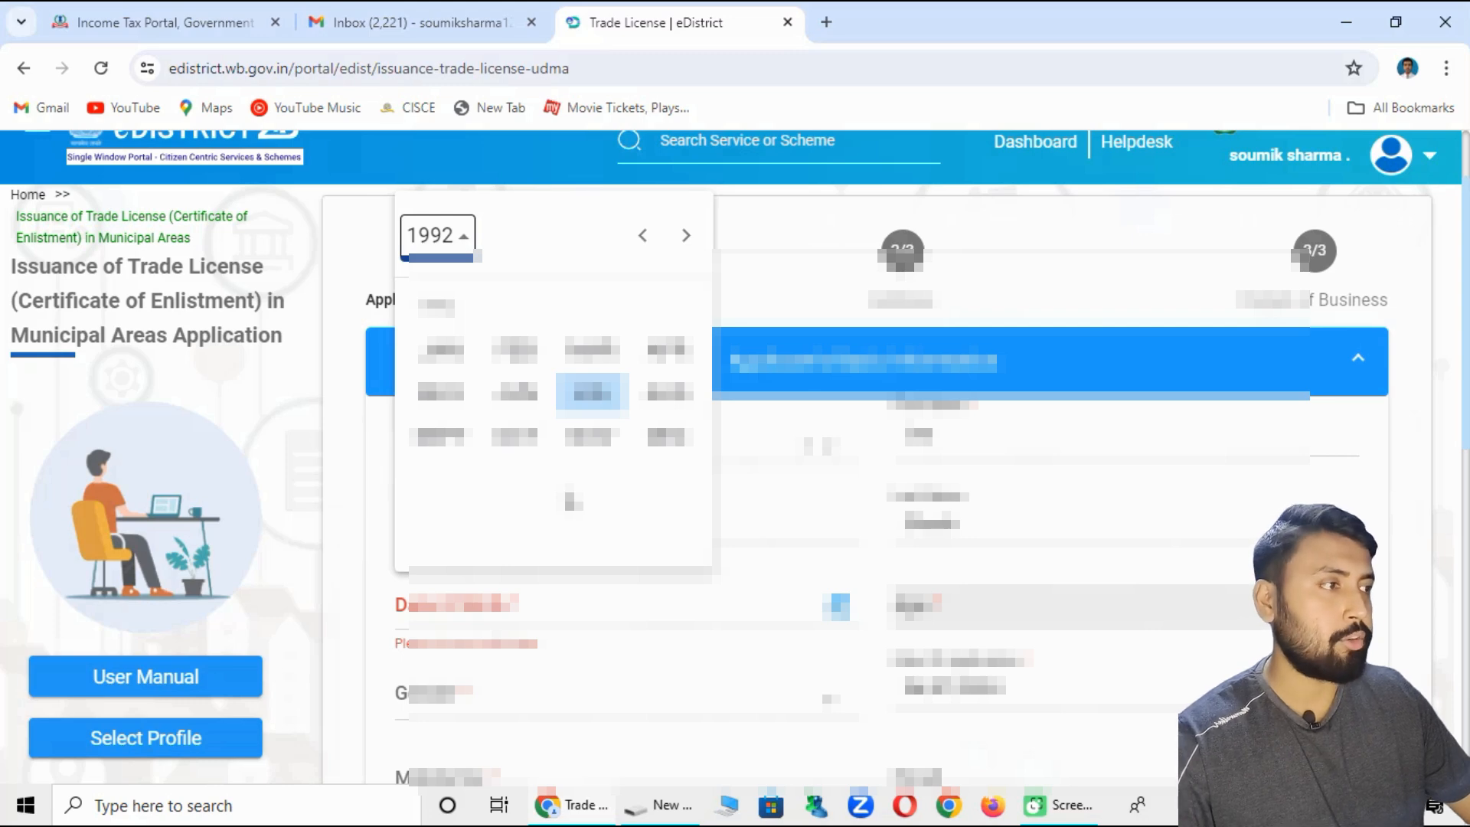
{"action": "left_click", "coordinate": [665, 351]}
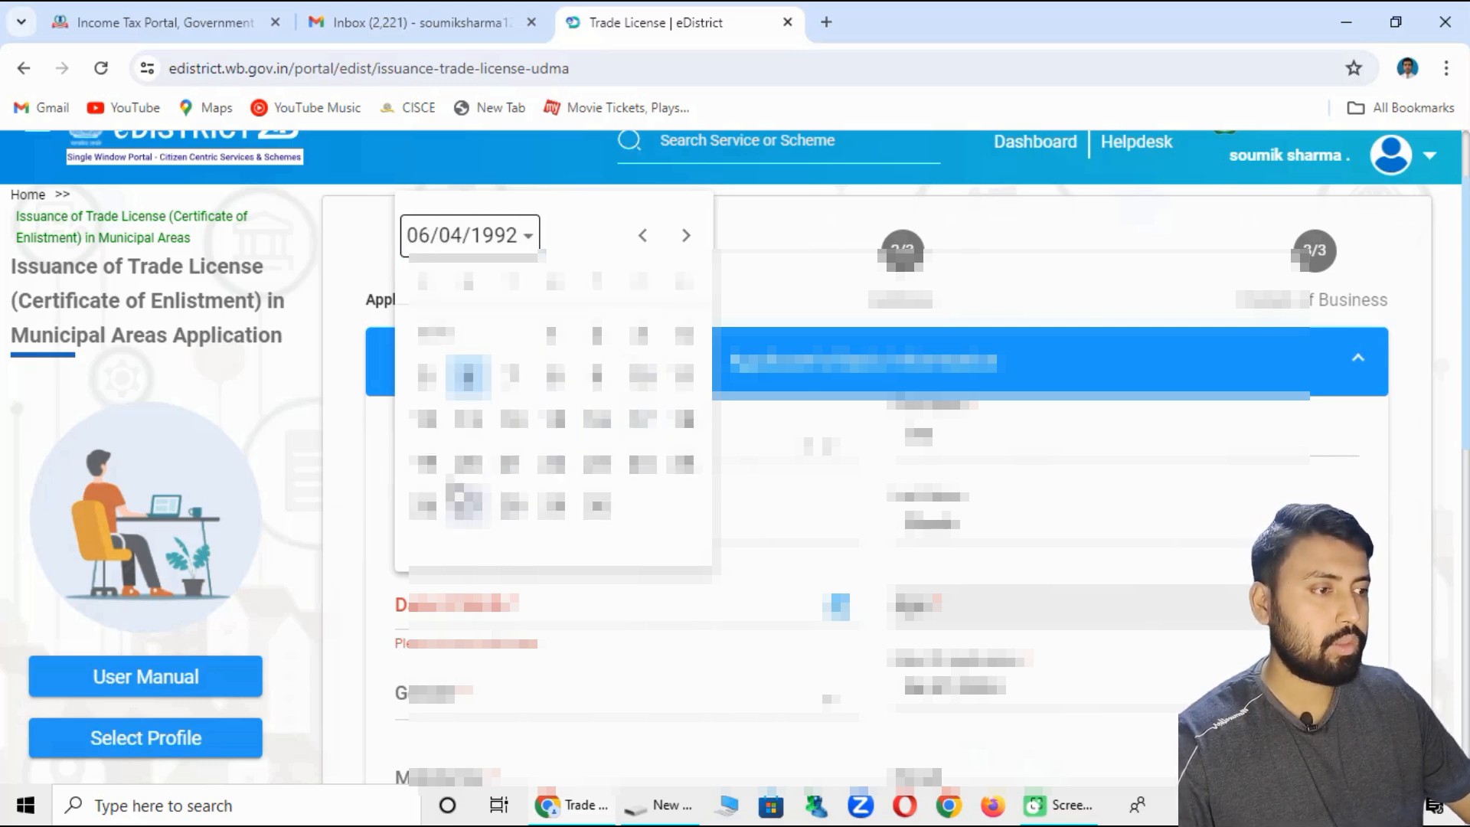
{"action": "left_click", "coordinate": [643, 419]}
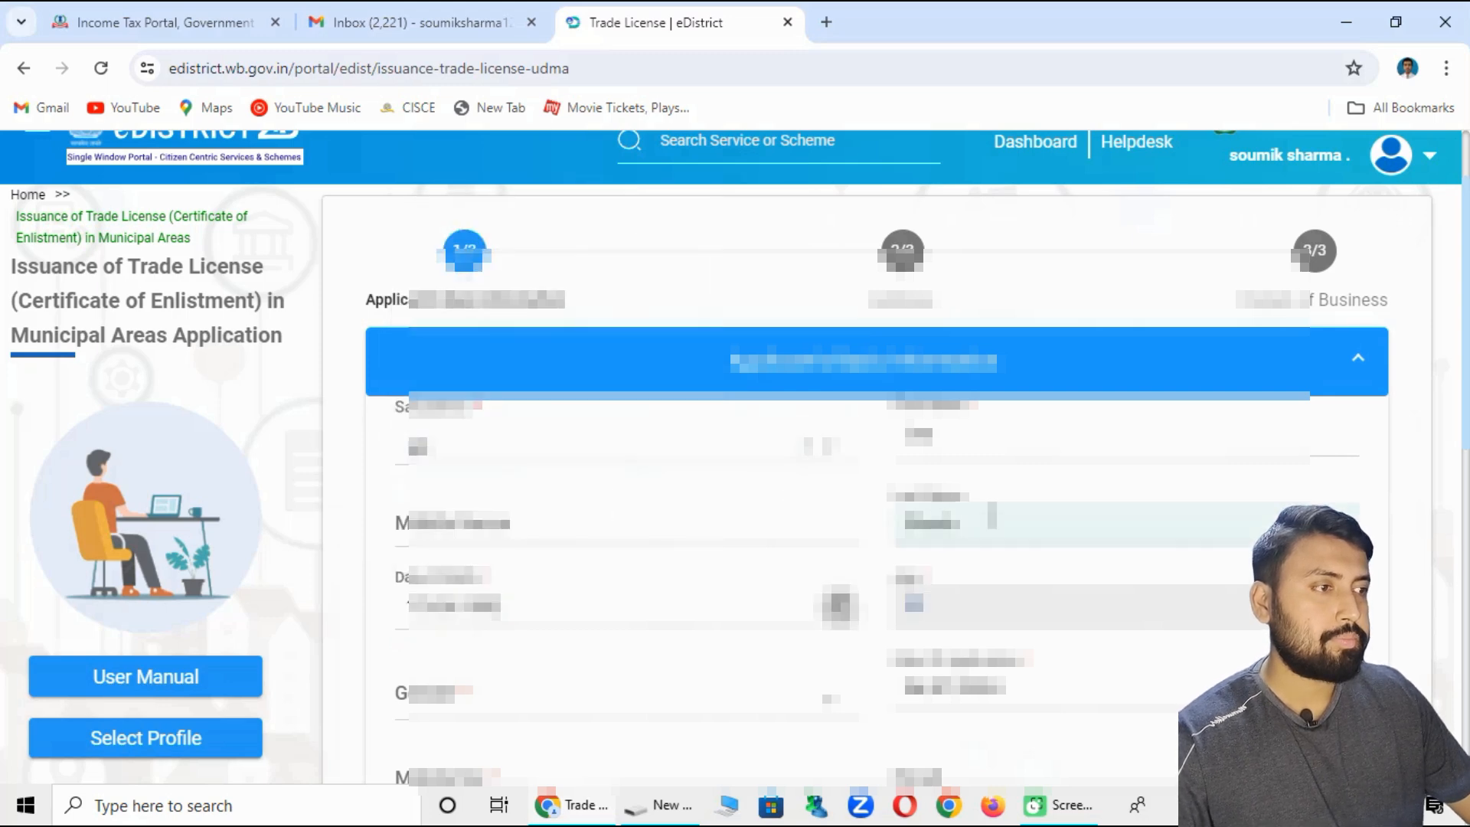
Step: Choose the applicant's gender and enter the mobile number and e-mail address
{"action": "scroll", "coordinate": [592, 660], "scroll_direction": "down", "scroll_amount": 1}
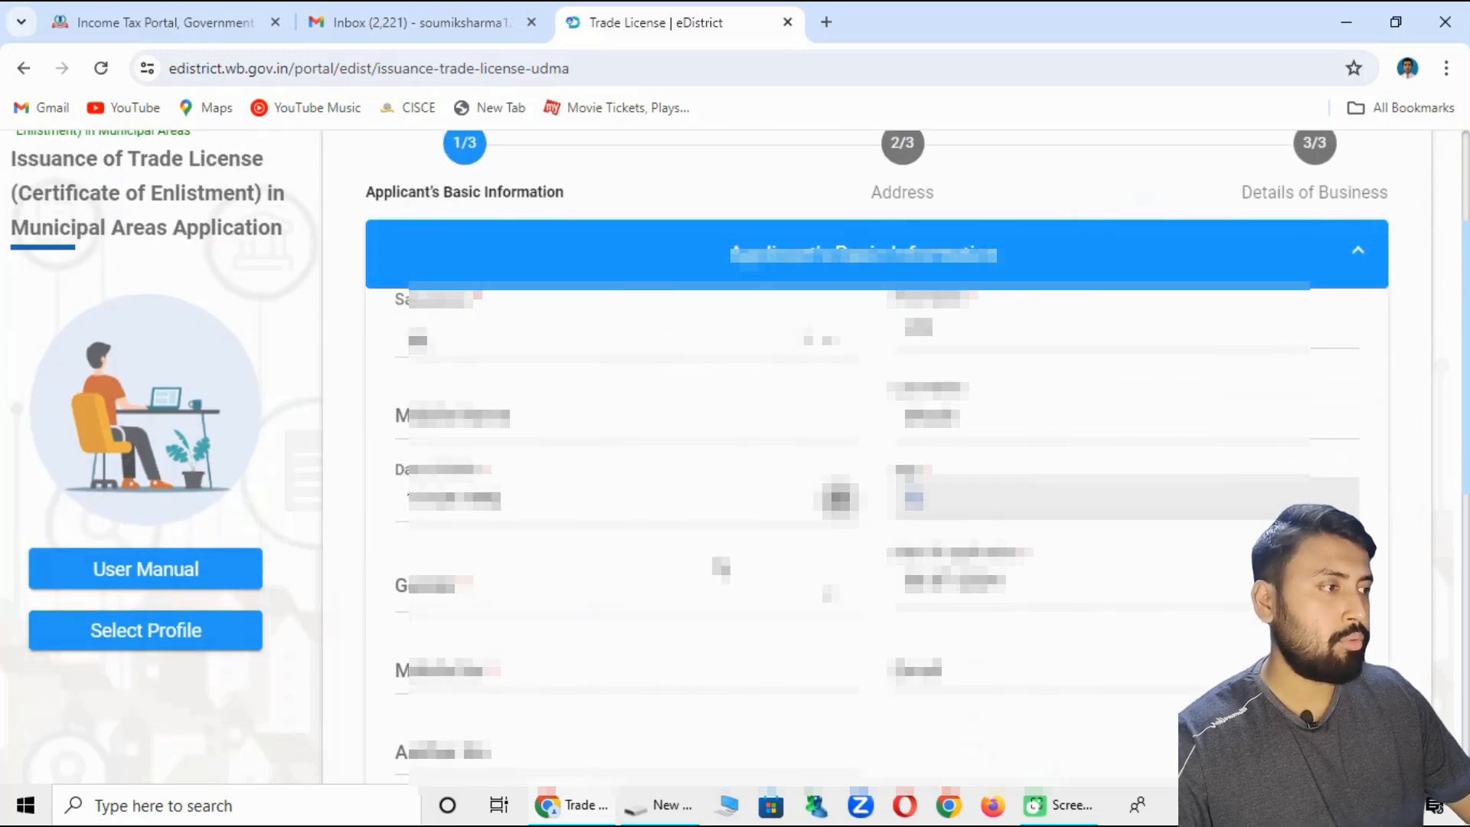
{"action": "left_click", "coordinate": [788, 601]}
{"action": "left_click", "coordinate": [475, 660]}
{"action": "scroll", "coordinate": [496, 636], "scroll_direction": "down", "scroll_amount": 1}
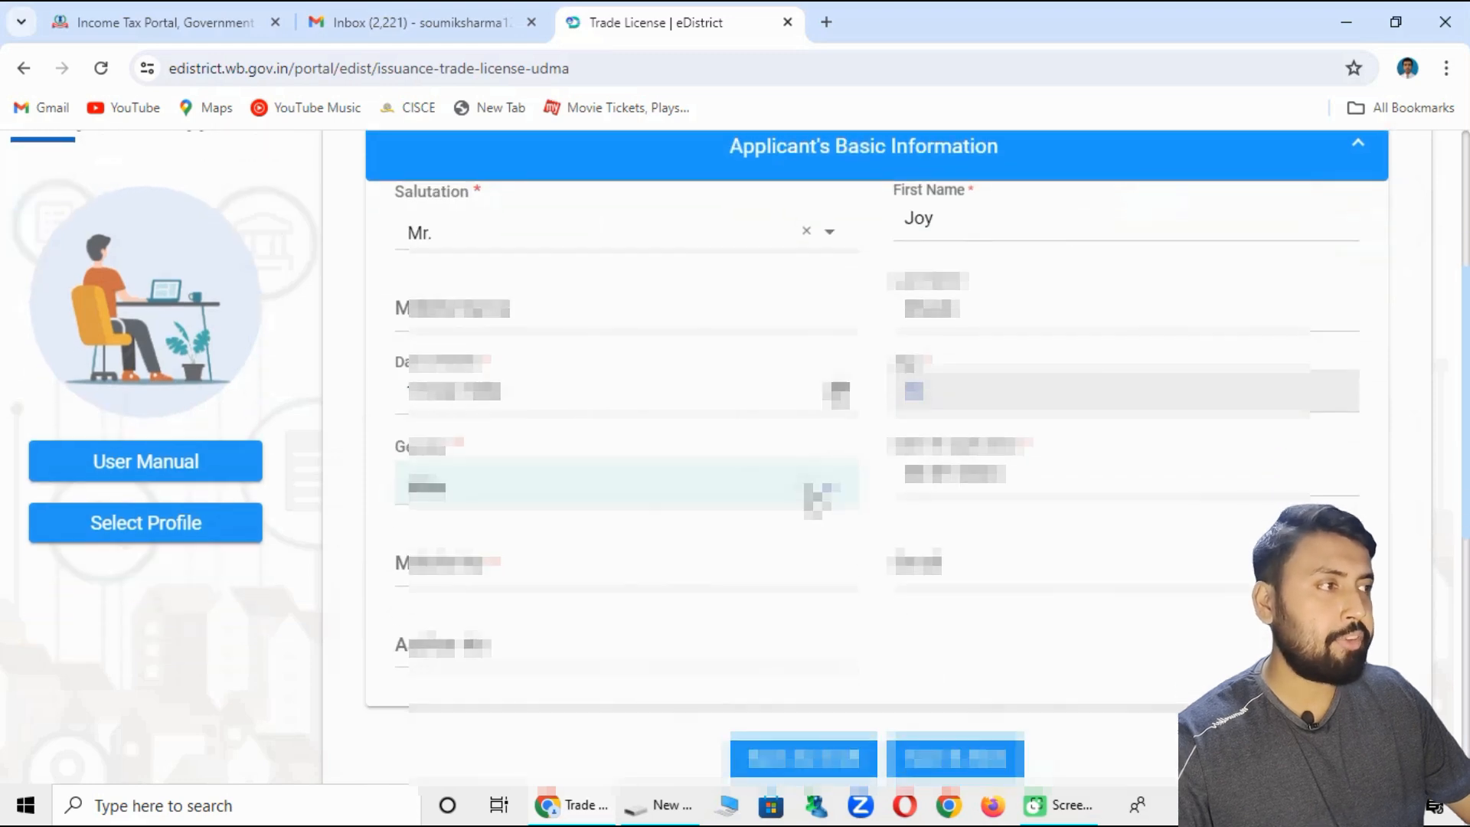
{"action": "left_click", "coordinate": [532, 567]}
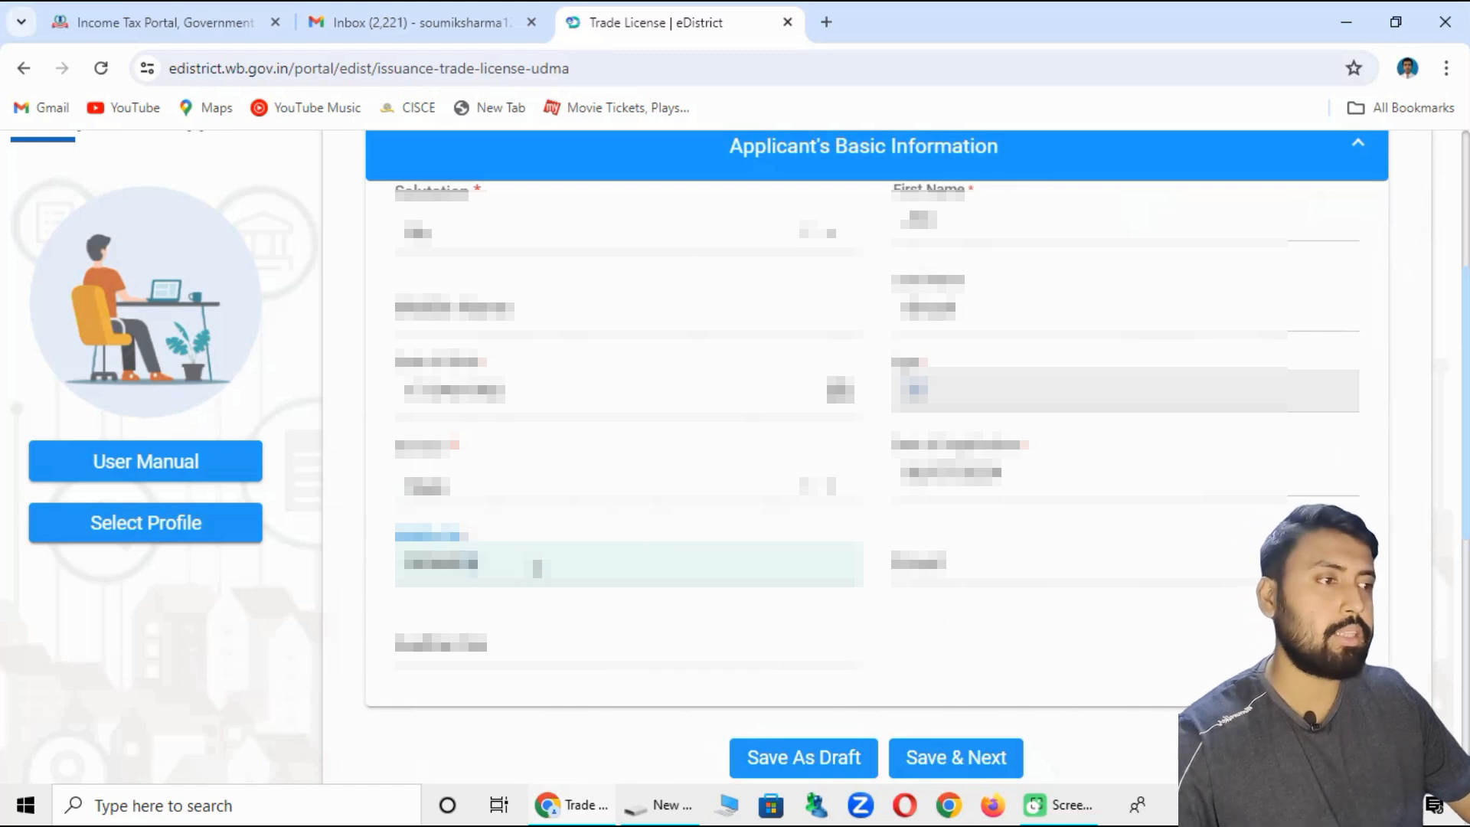
{"action": "type", "text": "0"}
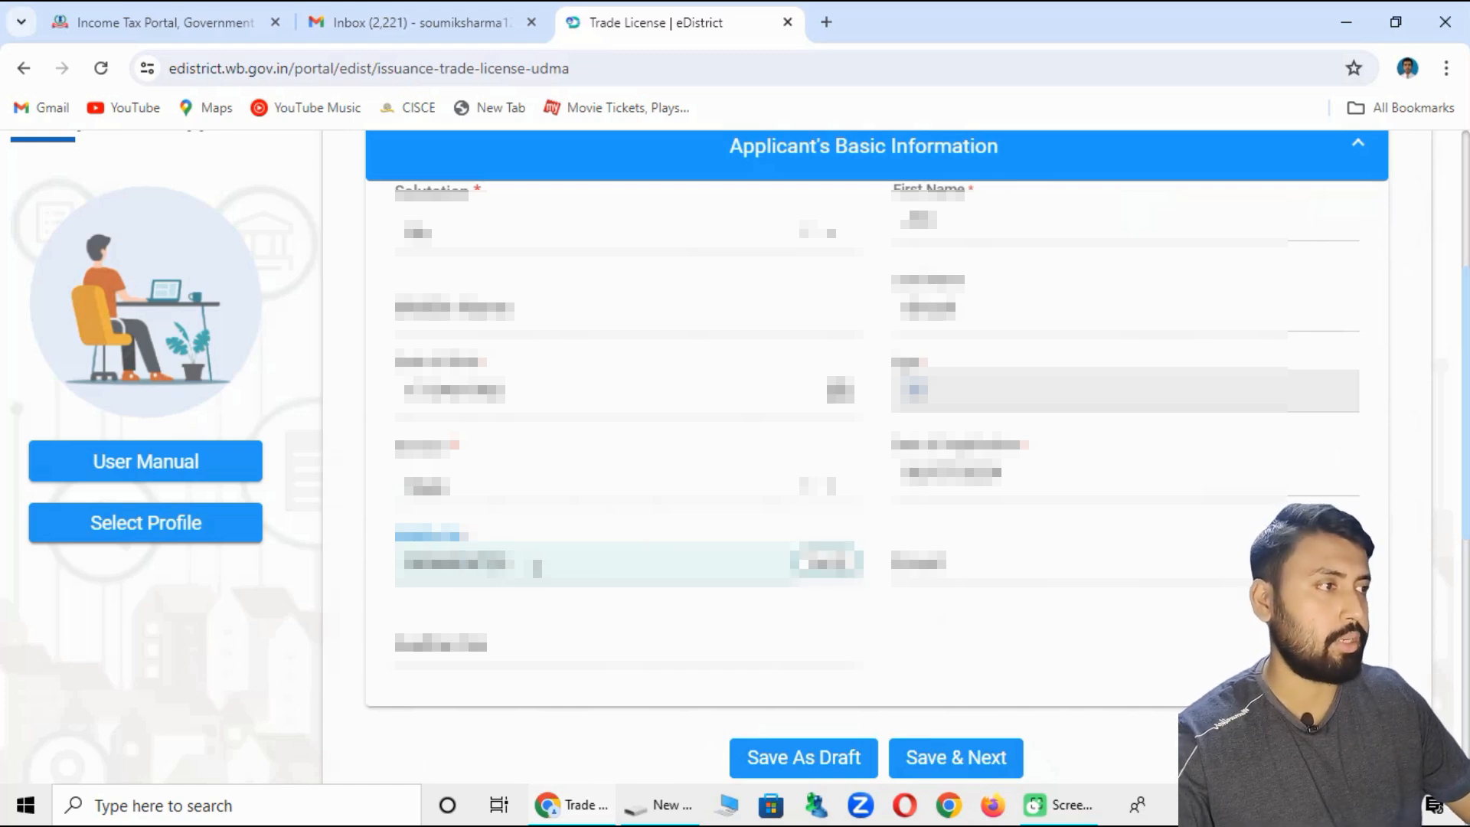
{"action": "left_click", "coordinate": [1034, 569]}
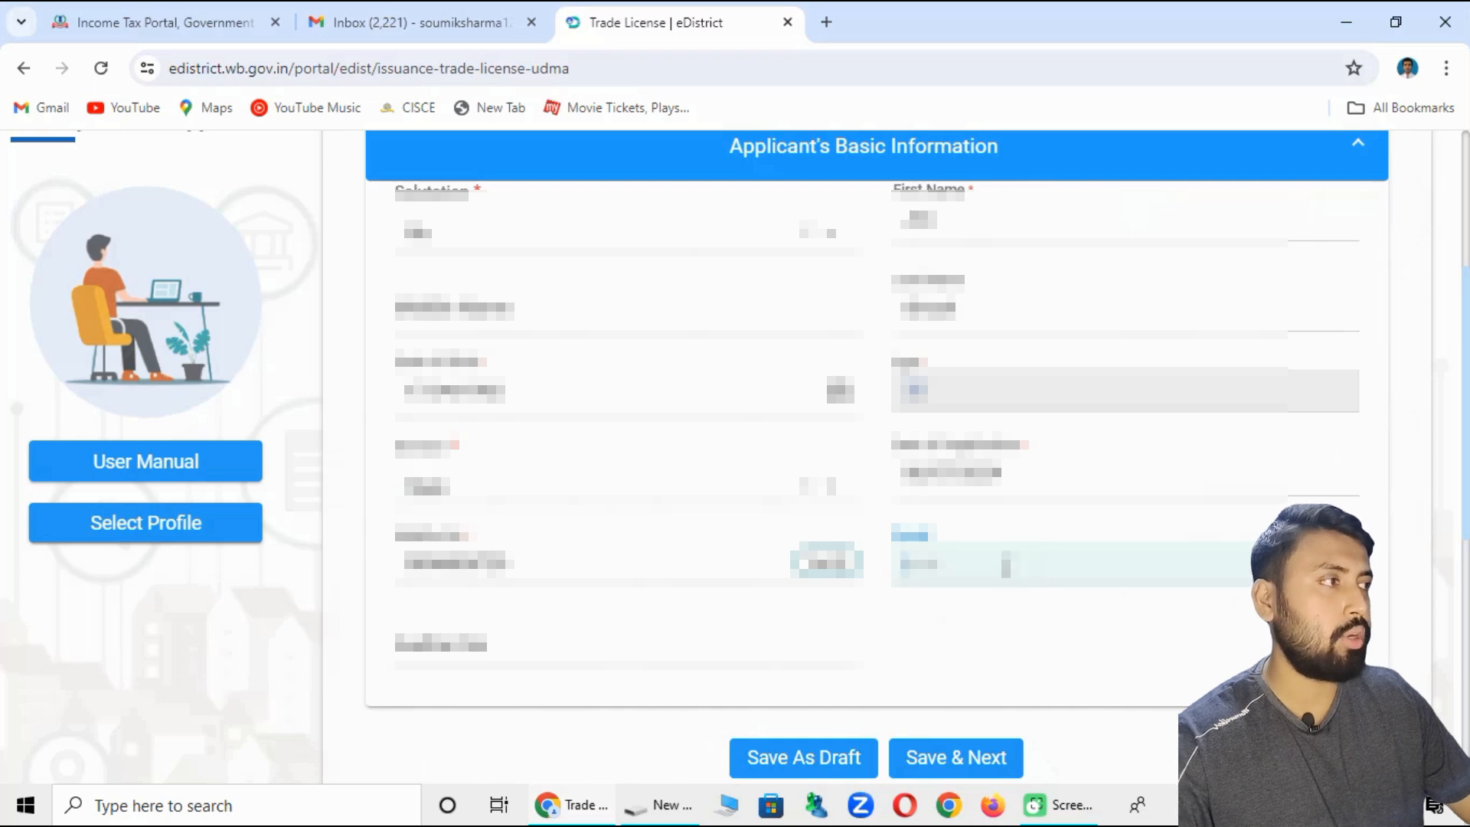
{"action": "scroll", "coordinate": [480, 311], "scroll_direction": "down", "scroll_amount": 4}
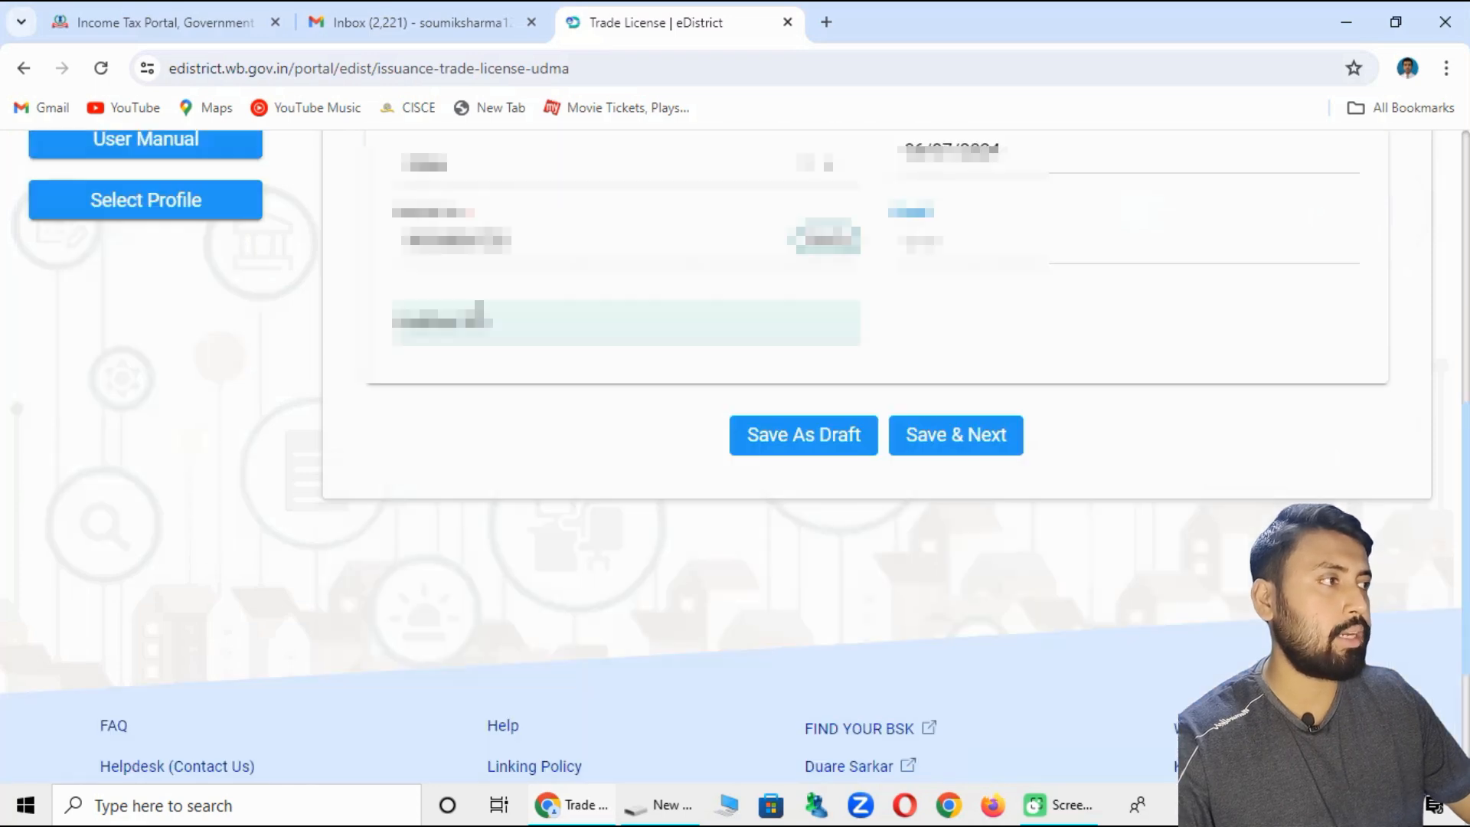
Step: Validate the mobile number with its one-time password, then save the basic information
{"action": "left_click", "coordinate": [939, 439]}
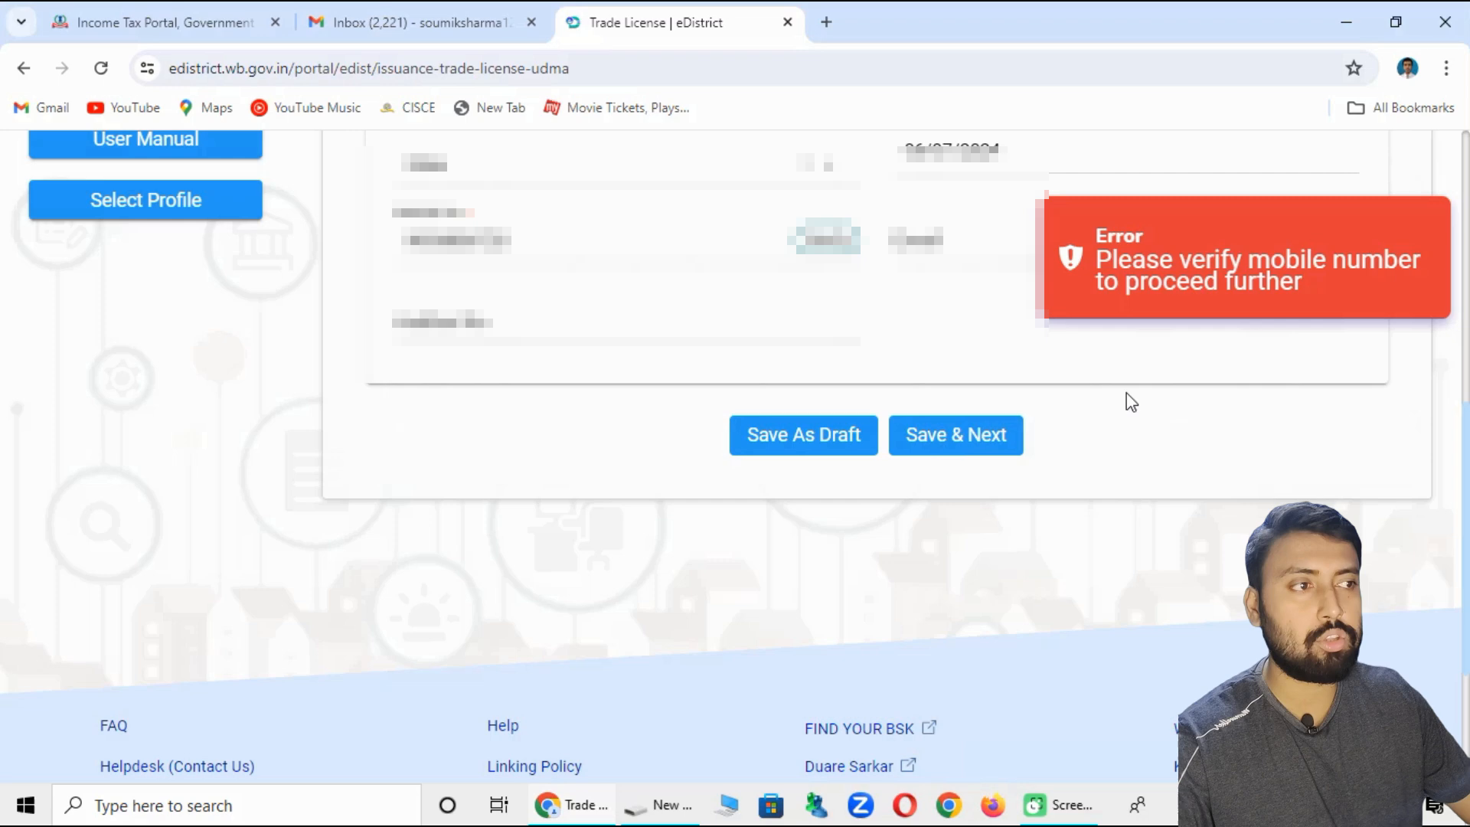
{"action": "scroll", "coordinate": [1125, 401], "scroll_direction": "up", "scroll_amount": 1}
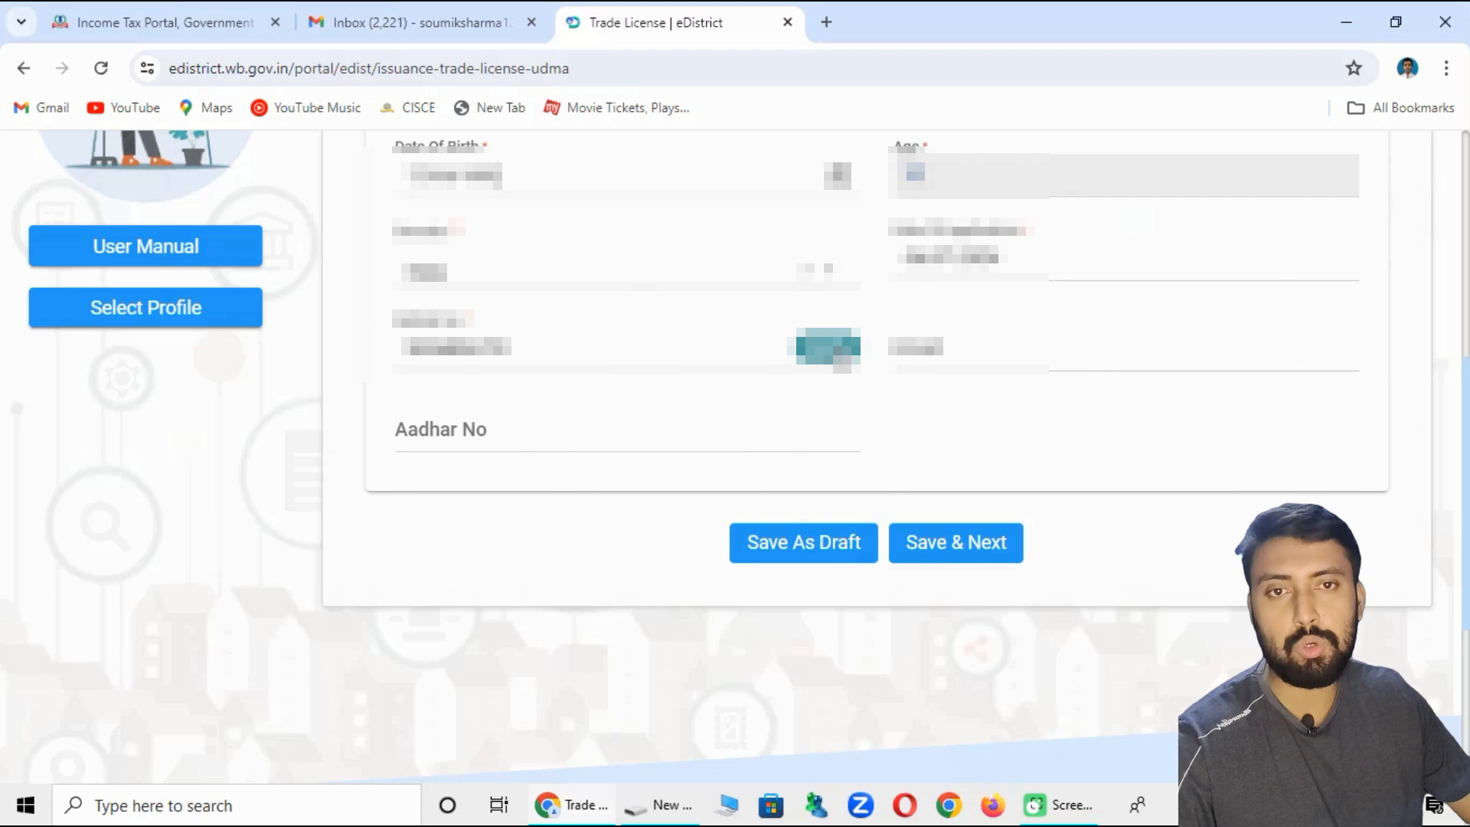
{"action": "left_click", "coordinate": [828, 349]}
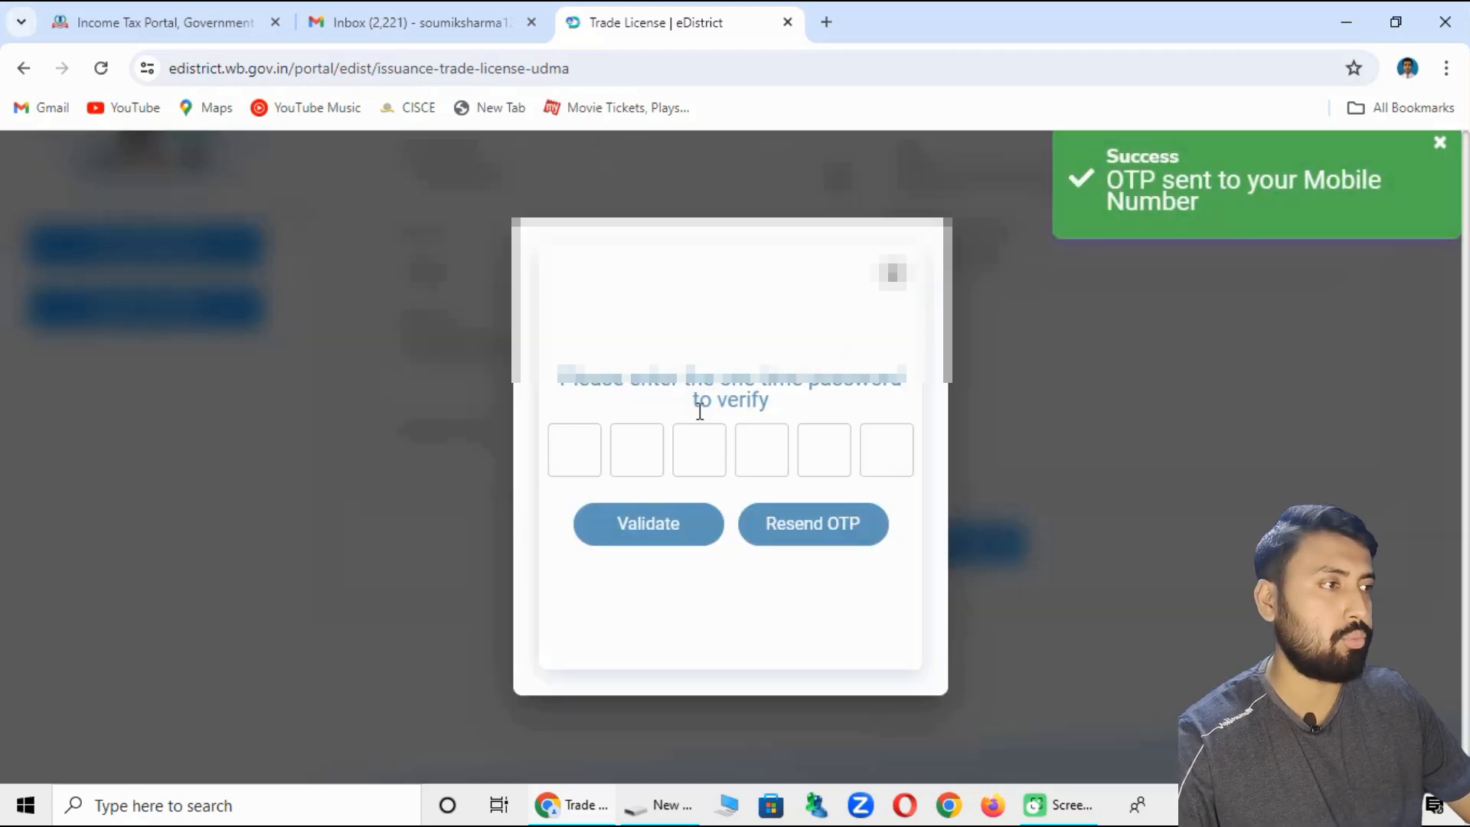
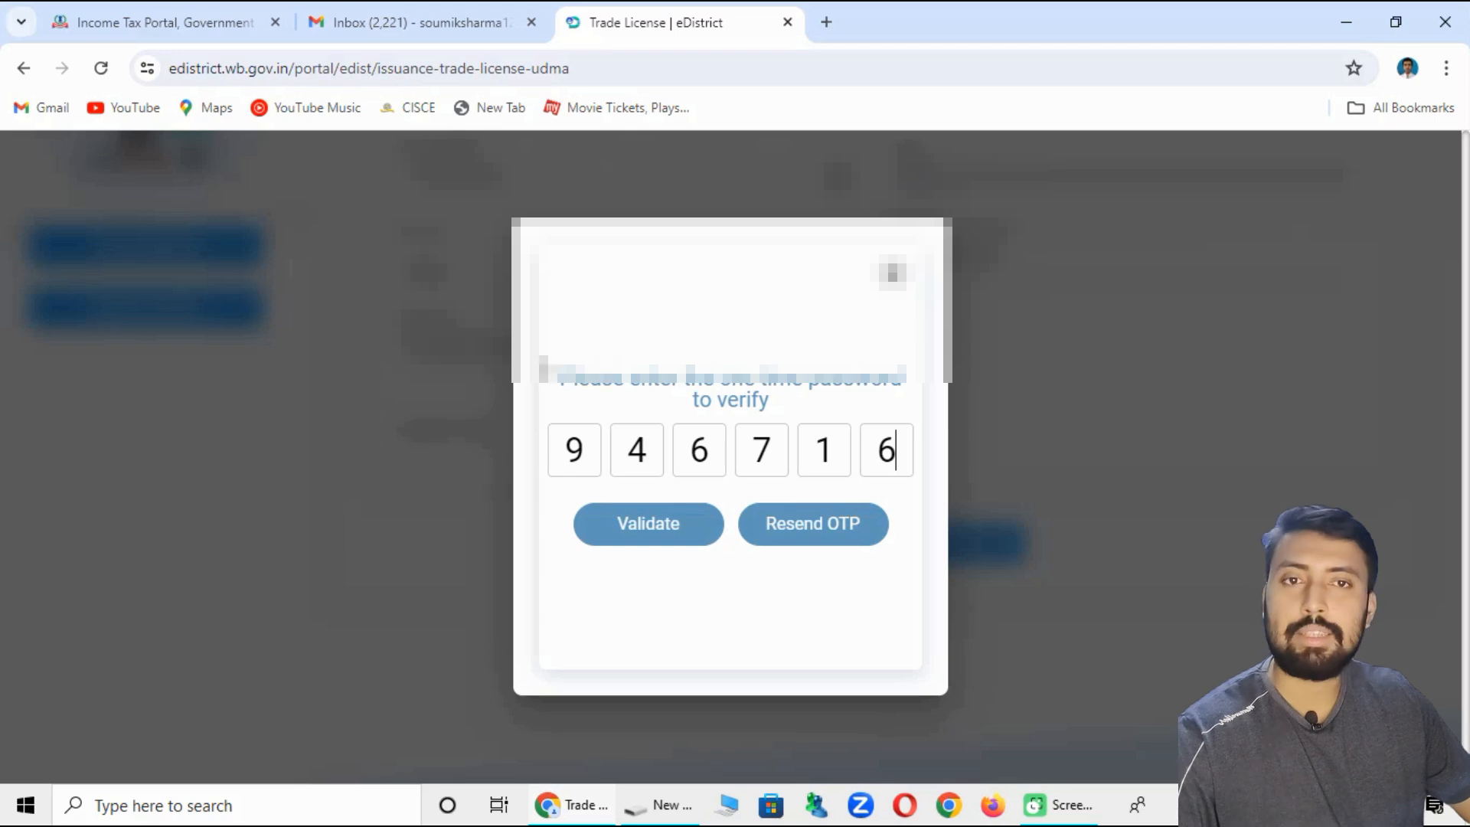
{"action": "left_click", "coordinate": [643, 523]}
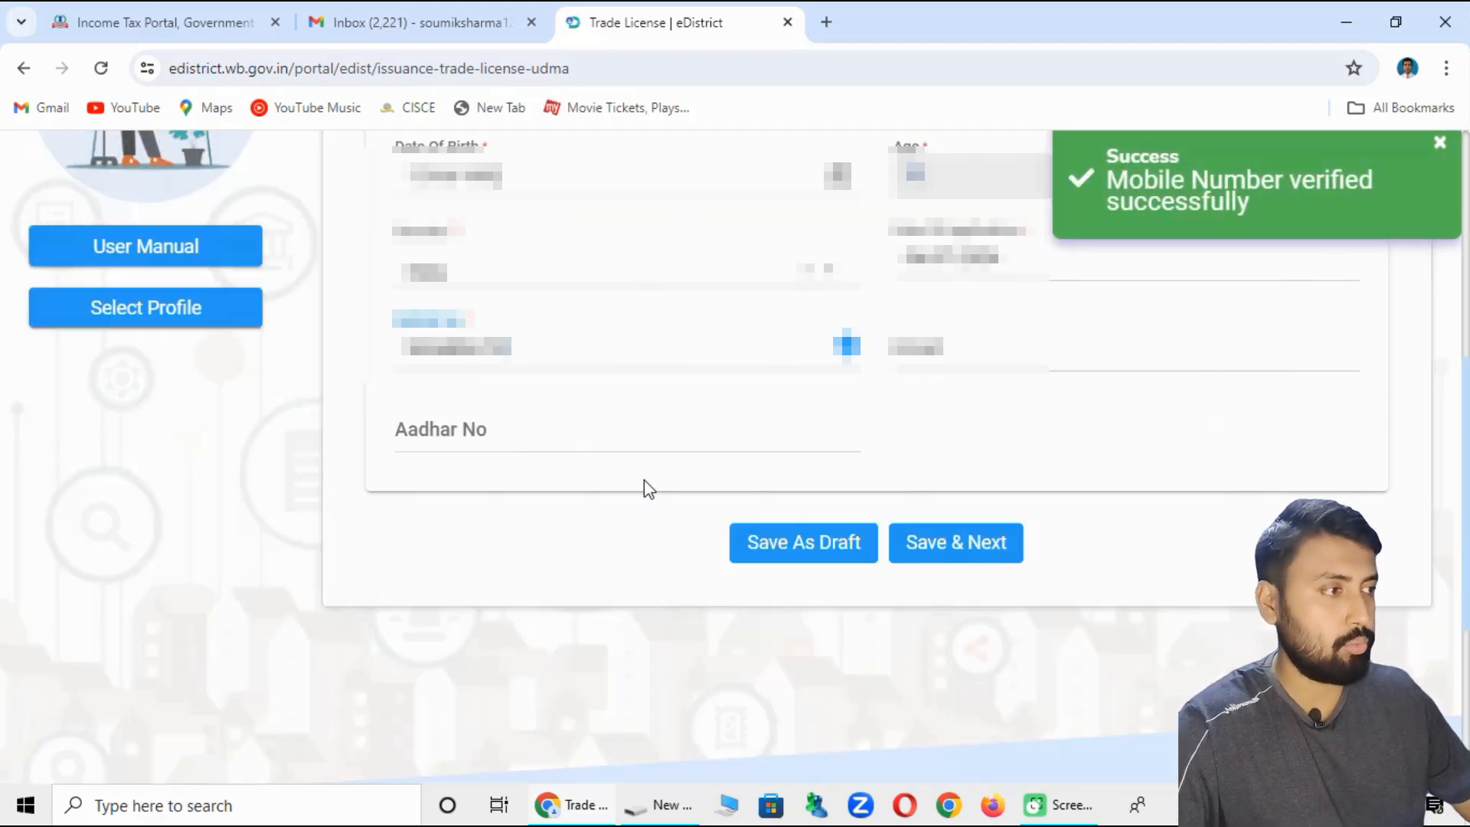
{"action": "left_click", "coordinate": [942, 543]}
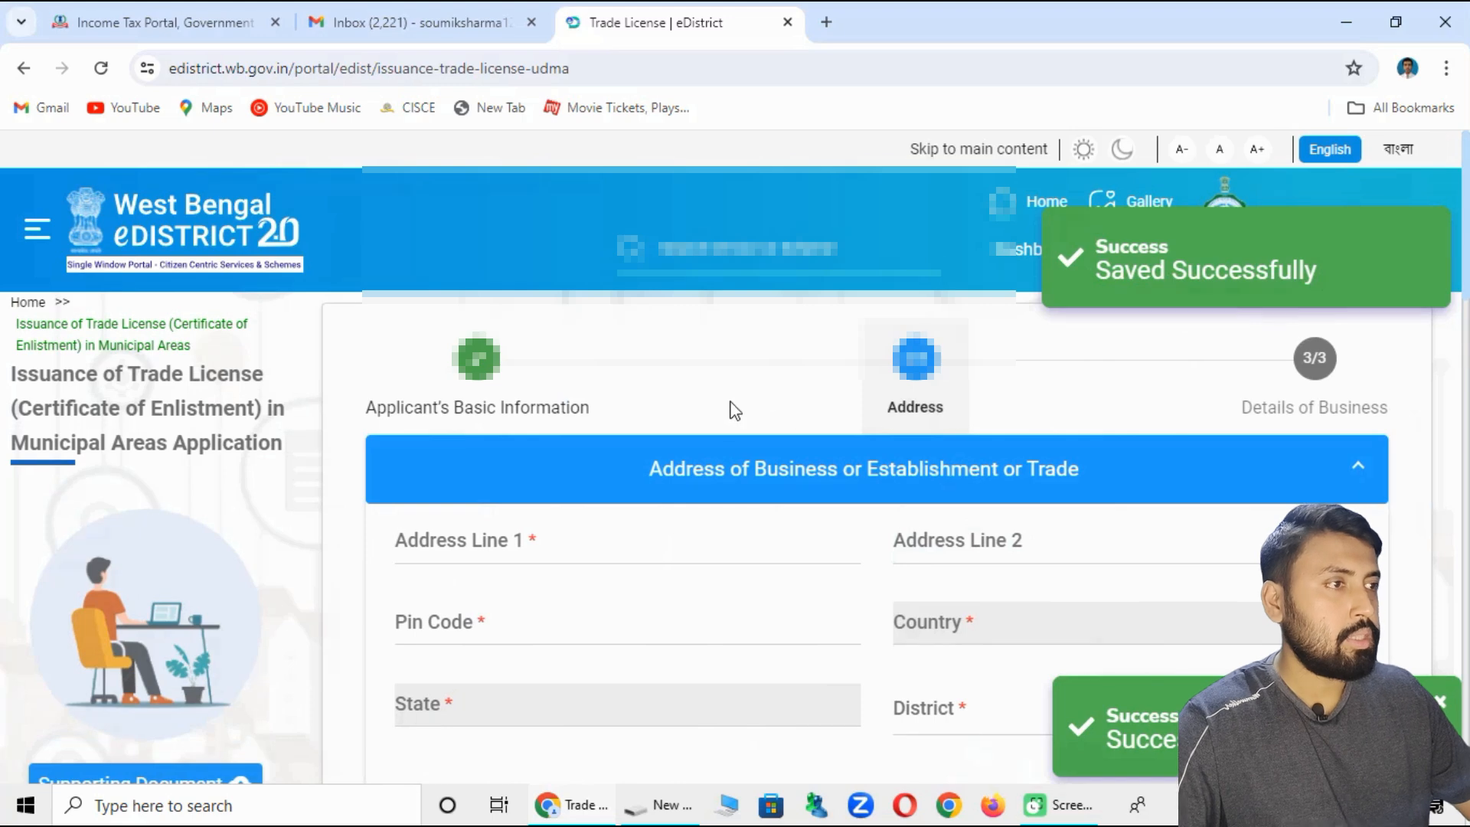
Step: Enter the business pin code, choose North 24 Parganas district and the first sub-division
{"action": "scroll", "coordinate": [734, 411], "scroll_direction": "down", "scroll_amount": 1}
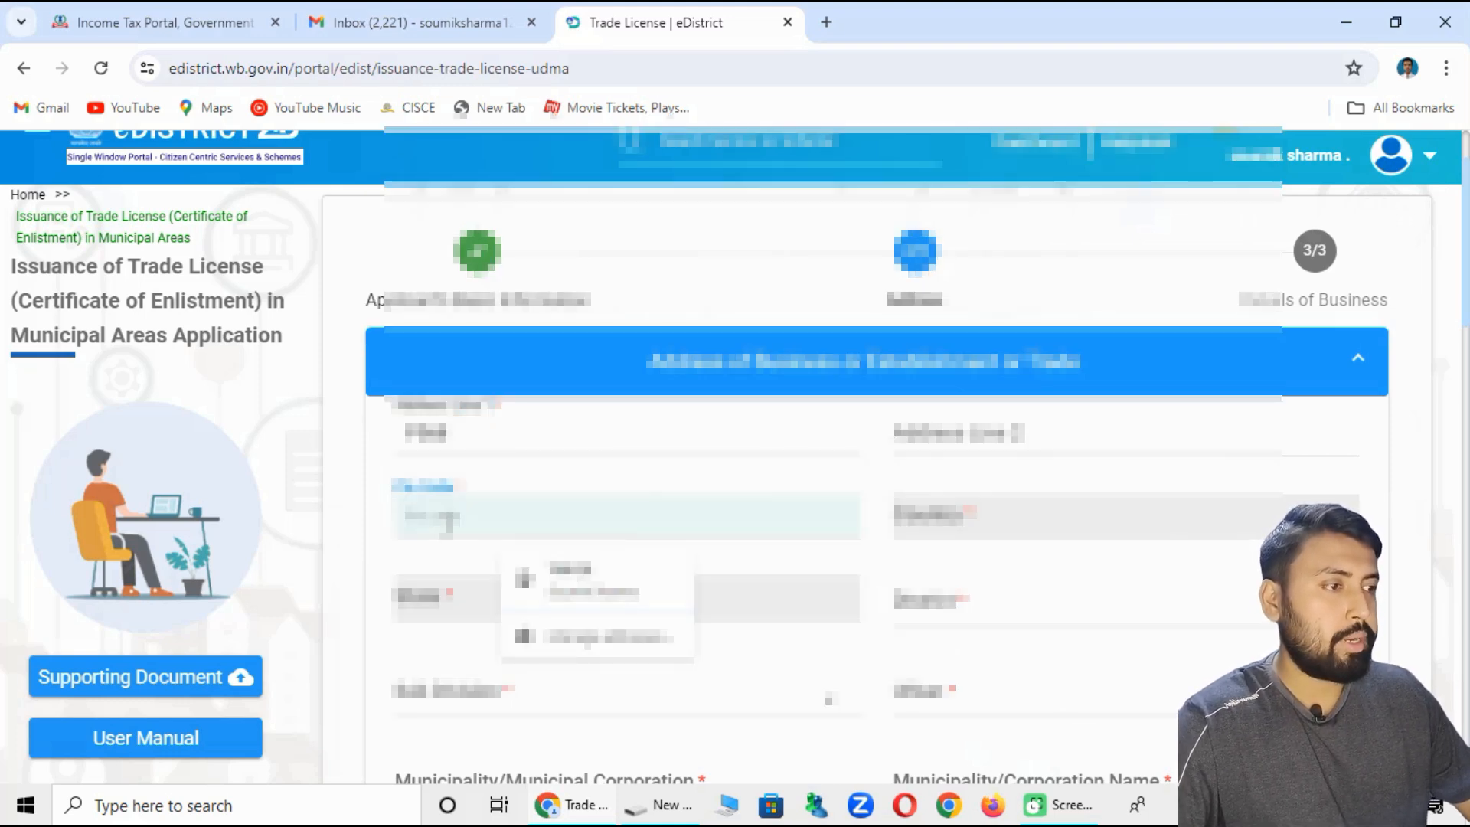
{"action": "type", "text": "700124"}
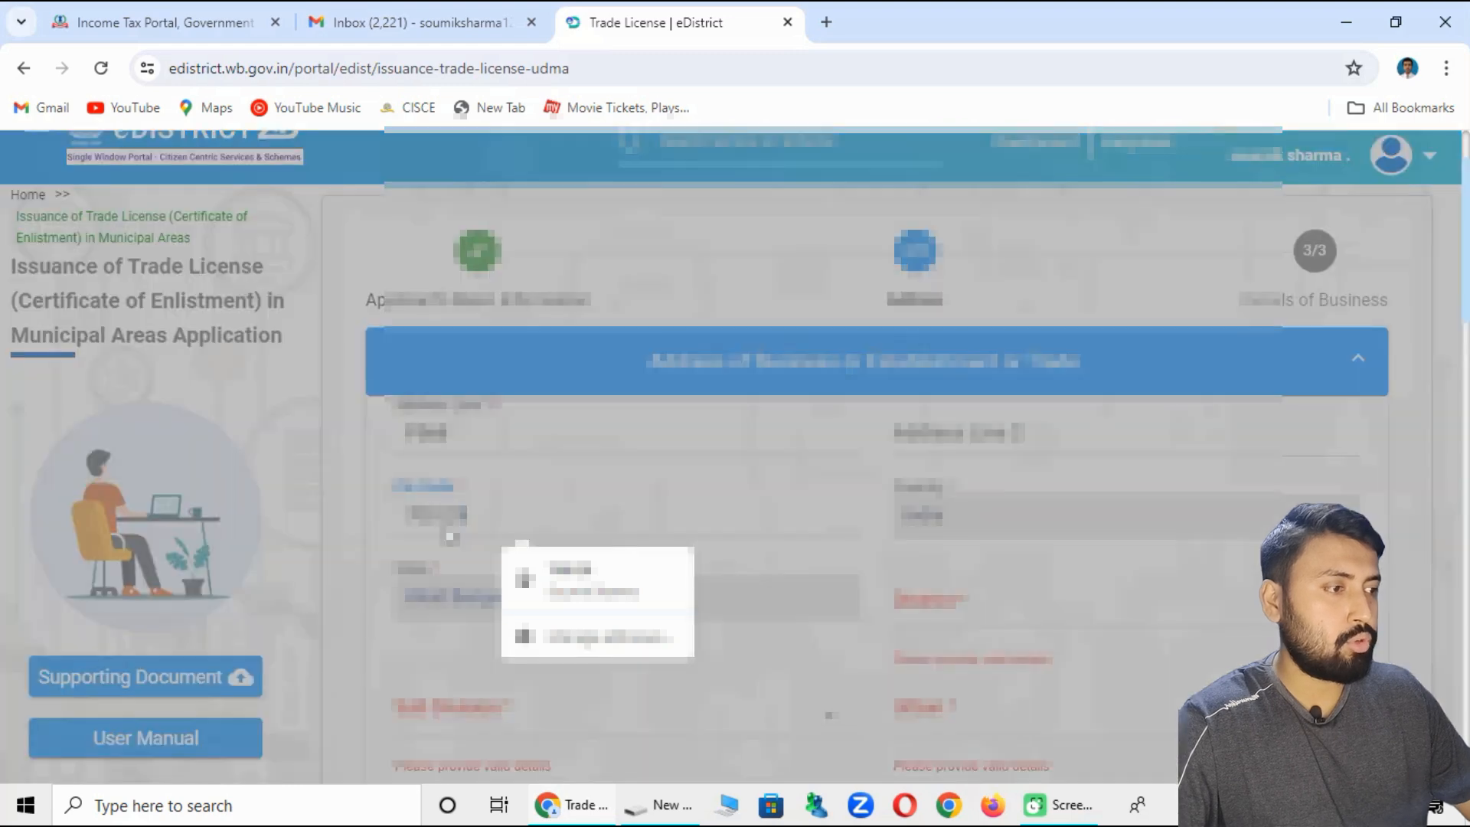
{"action": "left_click", "coordinate": [1111, 529]}
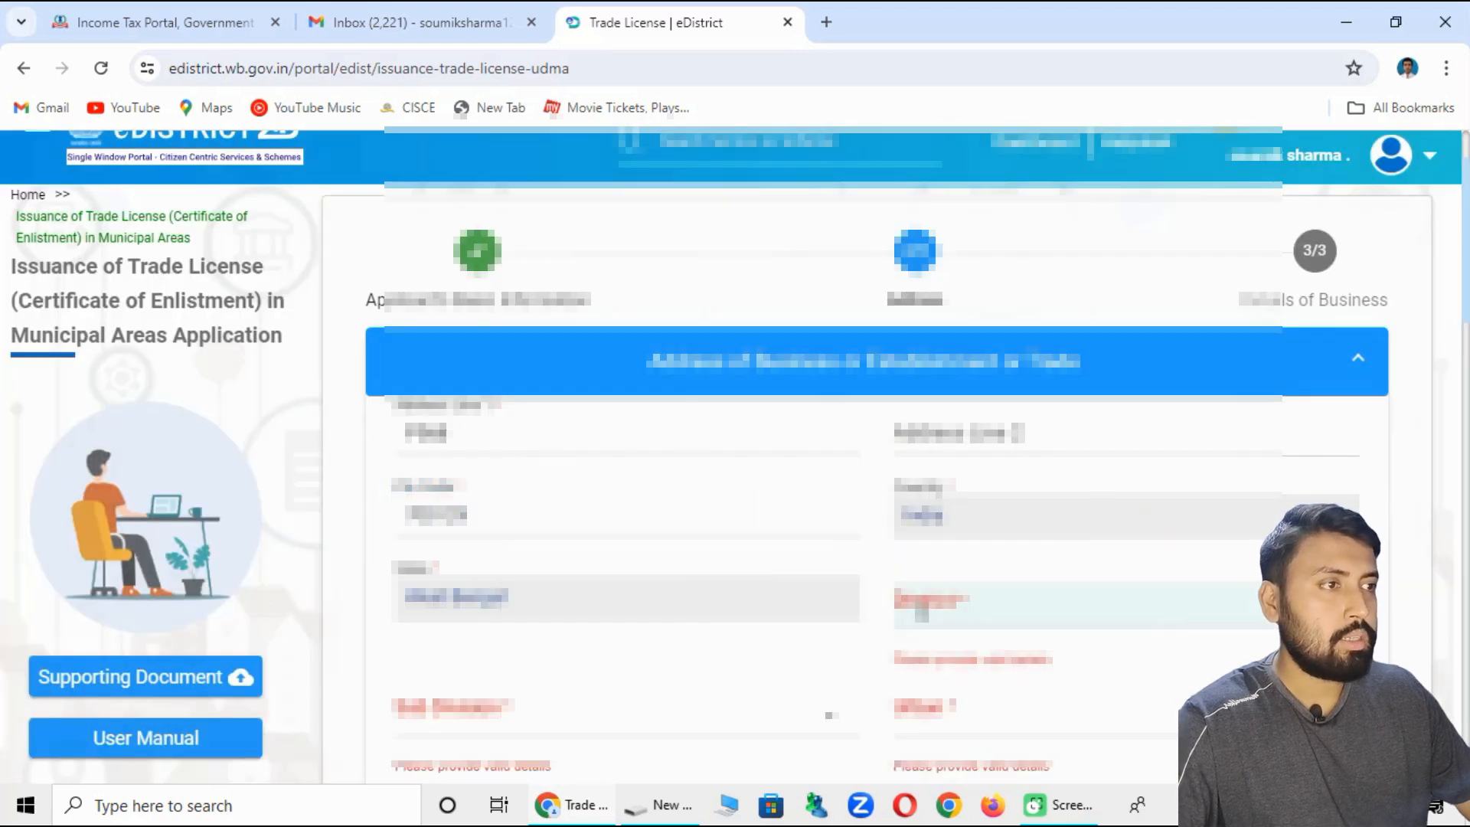
{"action": "scroll", "coordinate": [1038, 589], "scroll_direction": "down", "scroll_amount": 1}
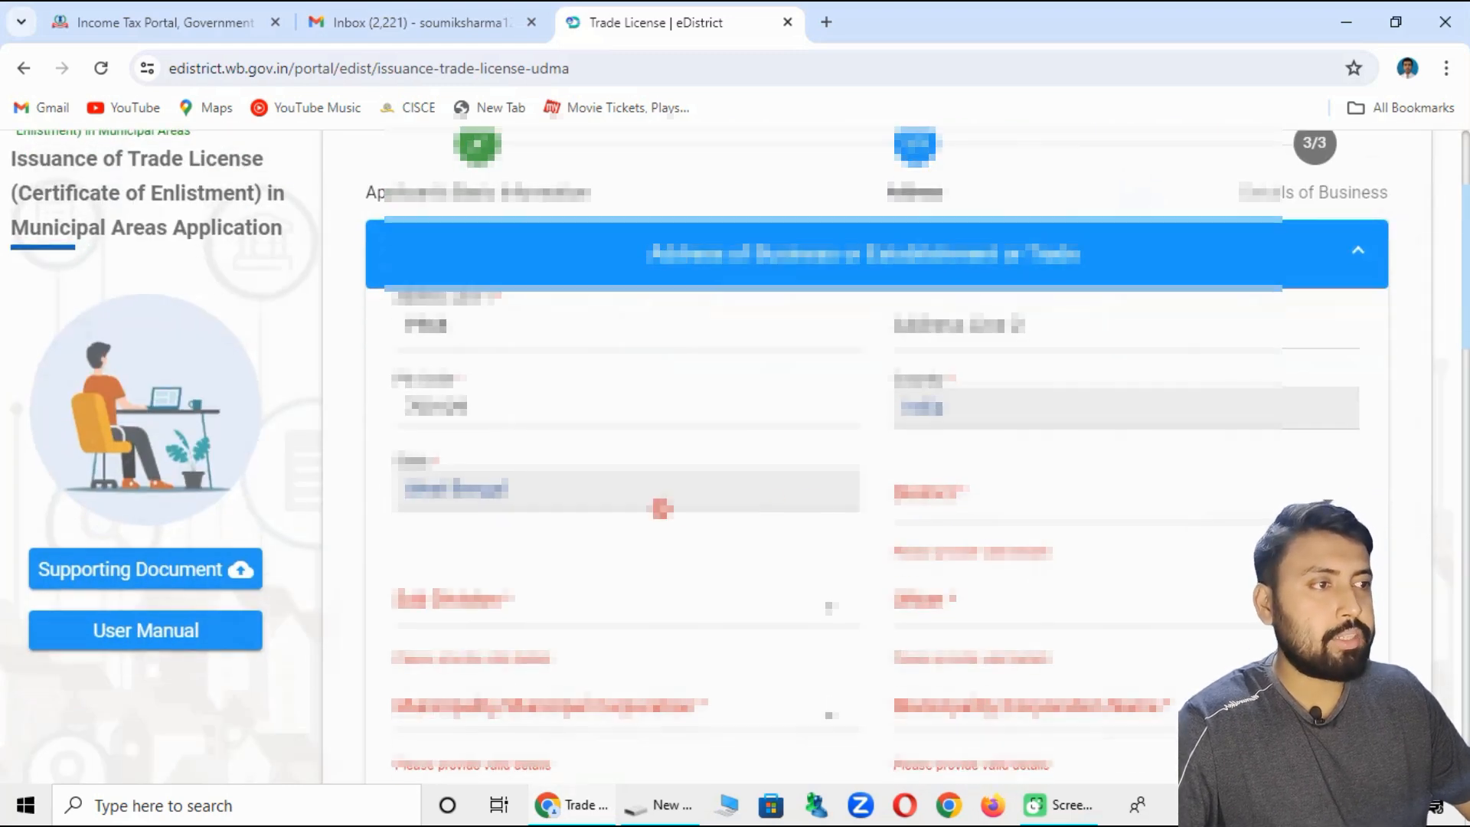
{"action": "left_click", "coordinate": [985, 494]}
{"action": "left_click", "coordinate": [996, 546]}
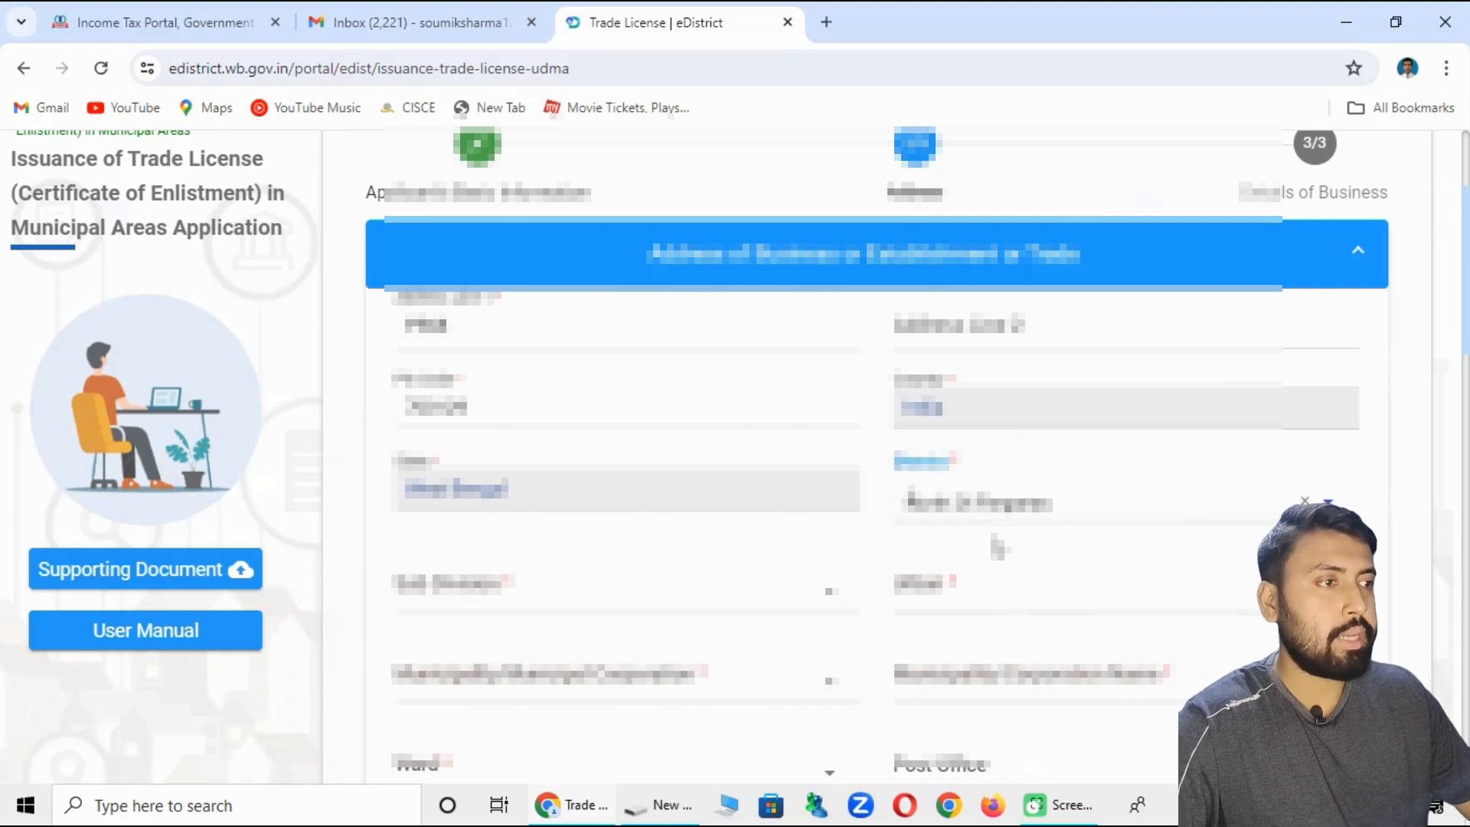
{"action": "left_click", "coordinate": [551, 594]}
{"action": "scroll", "coordinate": [571, 586], "scroll_direction": "down", "scroll_amount": 1}
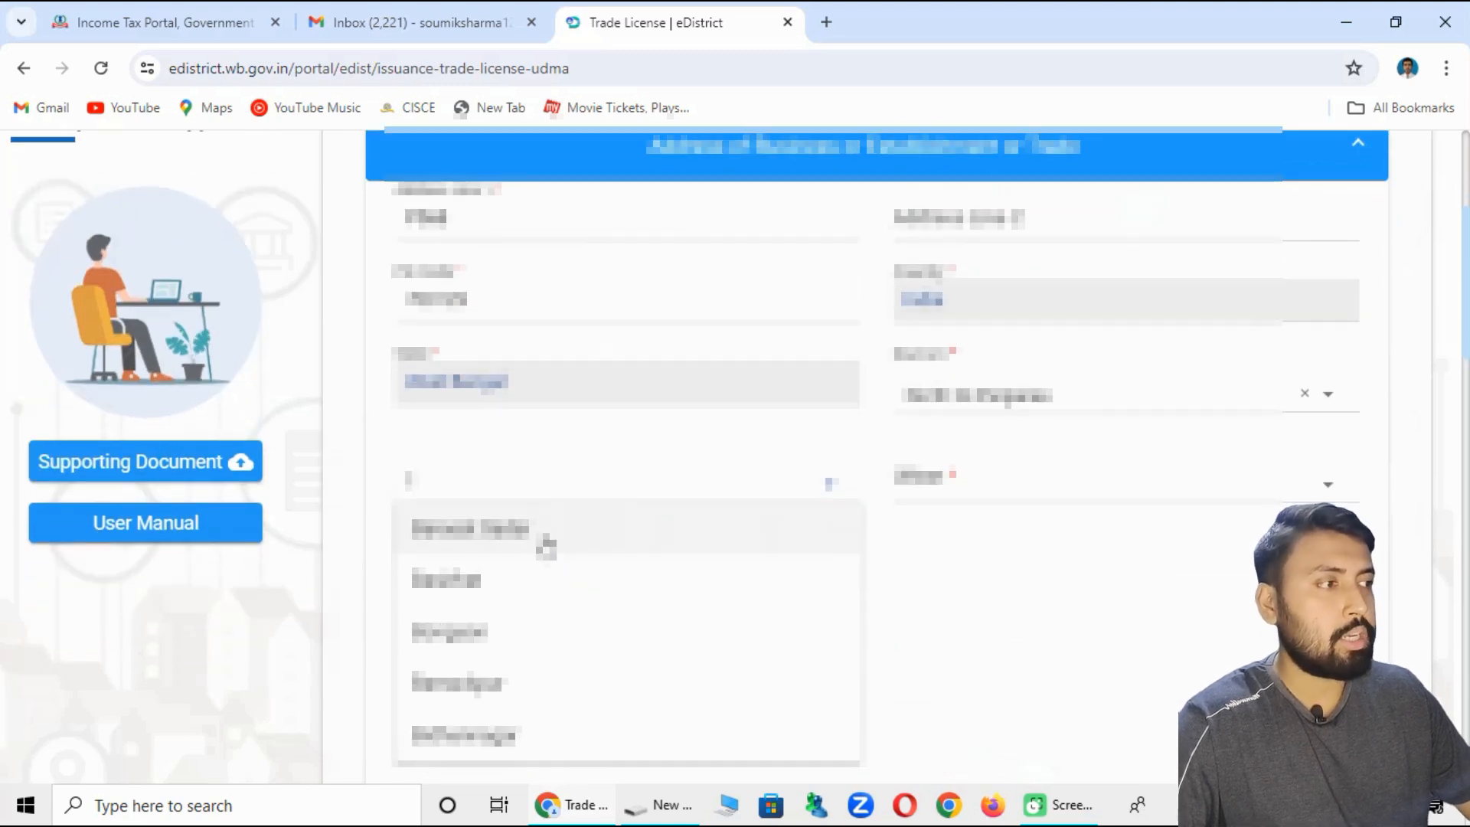
{"action": "left_click", "coordinate": [545, 542]}
Step: Set the area type to Urban, local body to Municipality, and pick the municipality
{"action": "left_click", "coordinate": [1038, 494]}
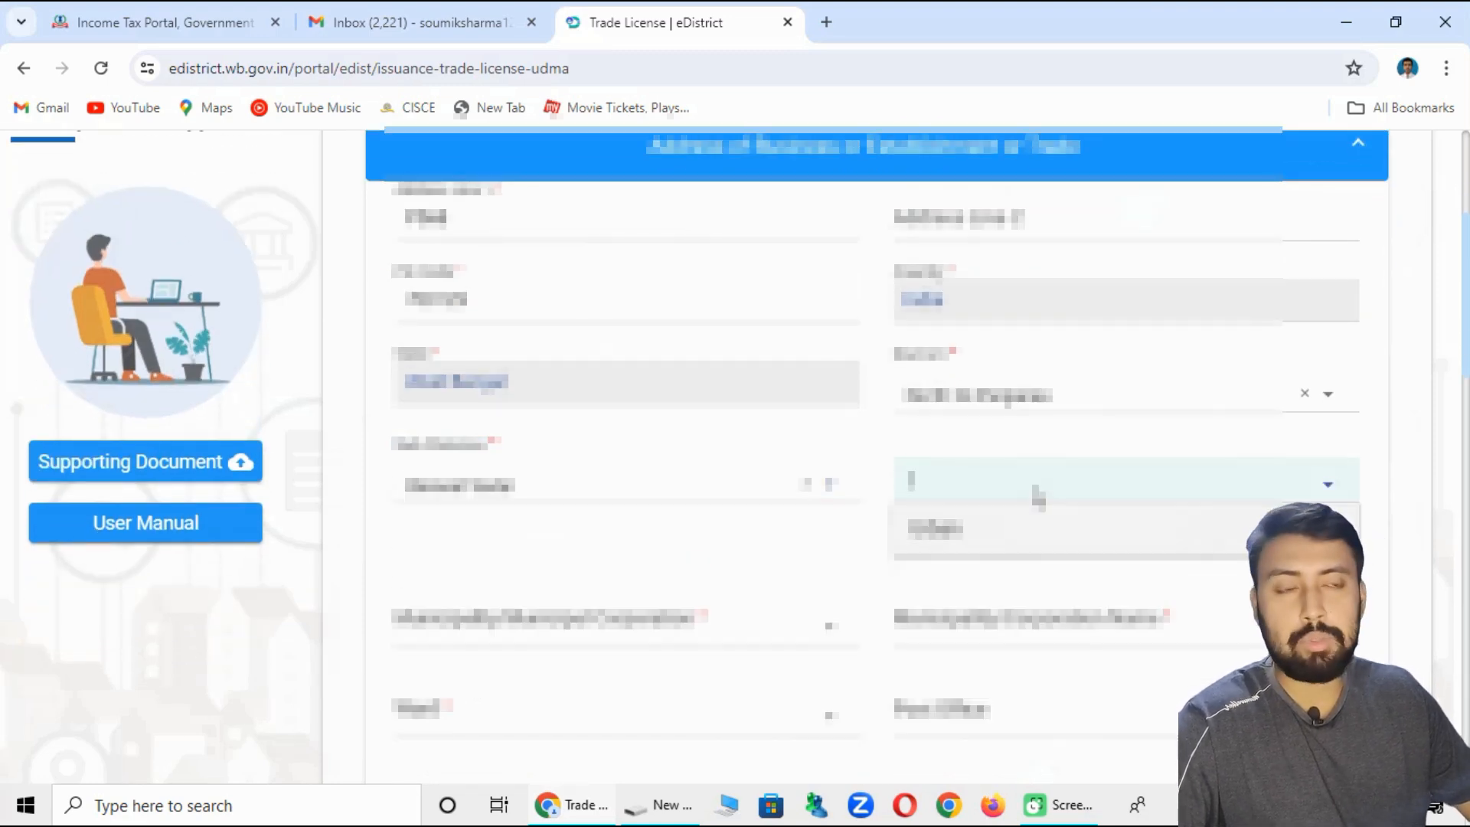
{"action": "left_click", "coordinate": [1022, 527]}
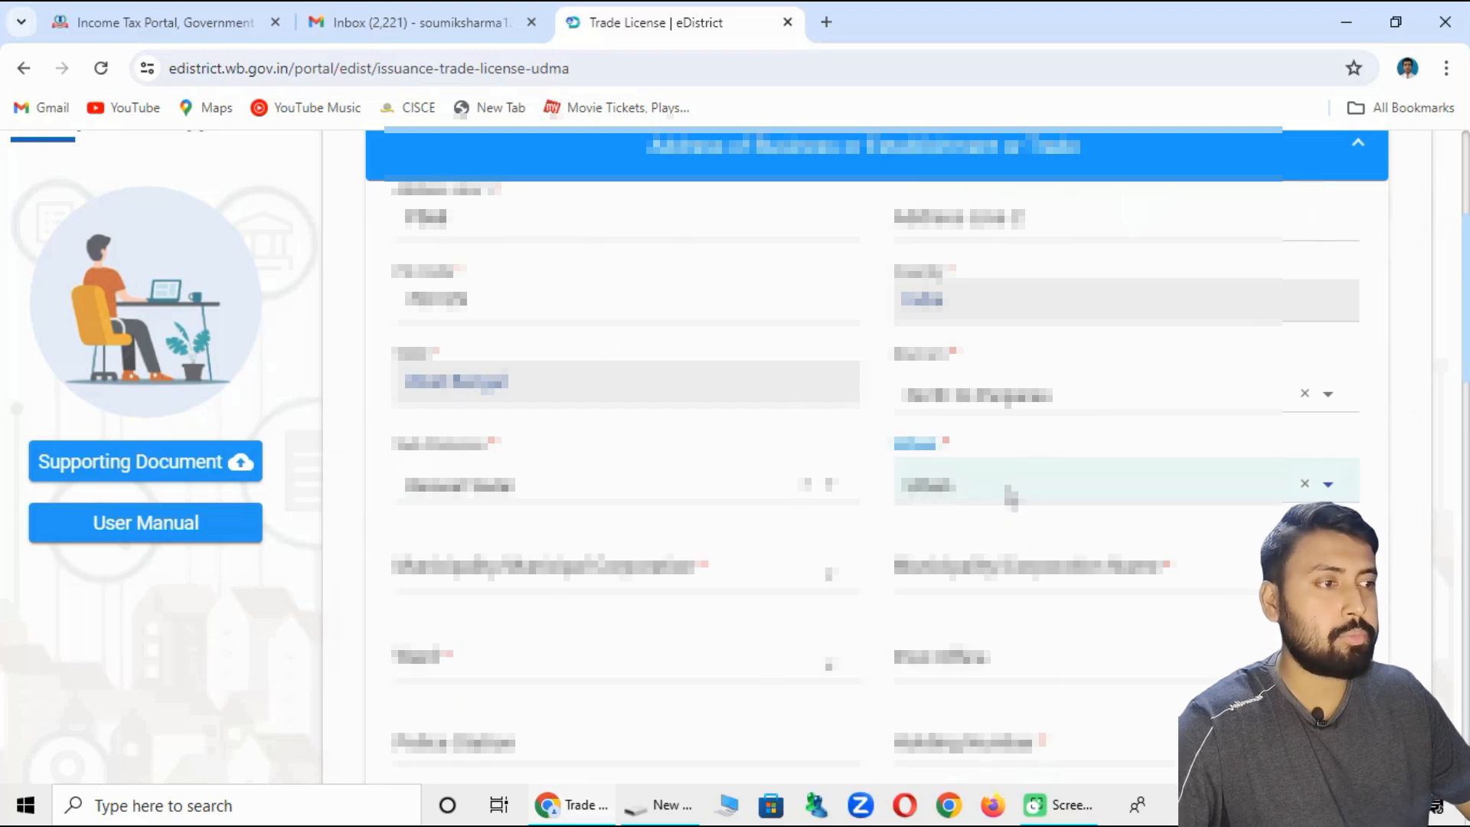
{"action": "left_click", "coordinate": [853, 565]}
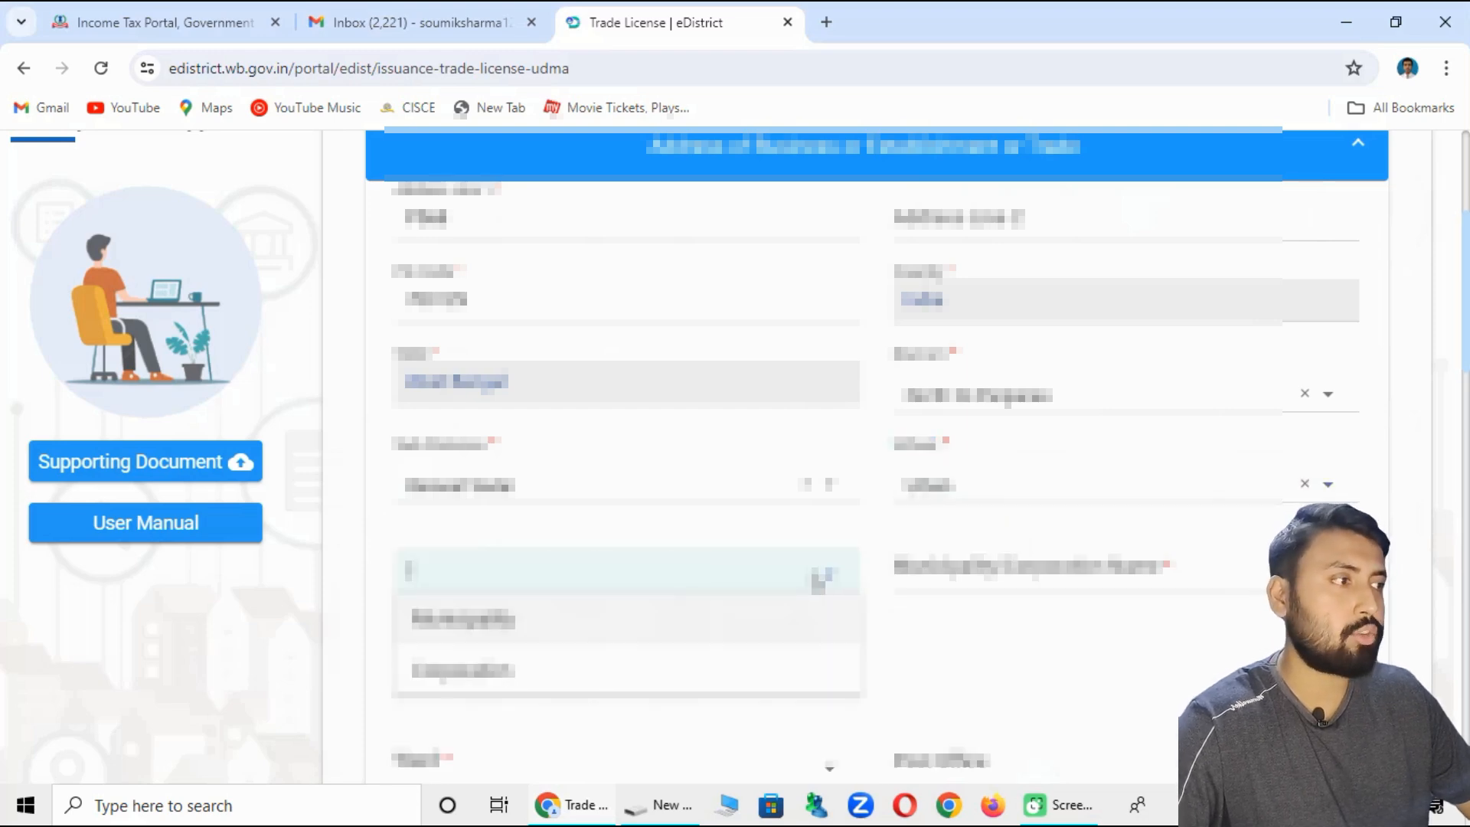
{"action": "left_click", "coordinate": [538, 632]}
{"action": "left_click", "coordinate": [1112, 567]}
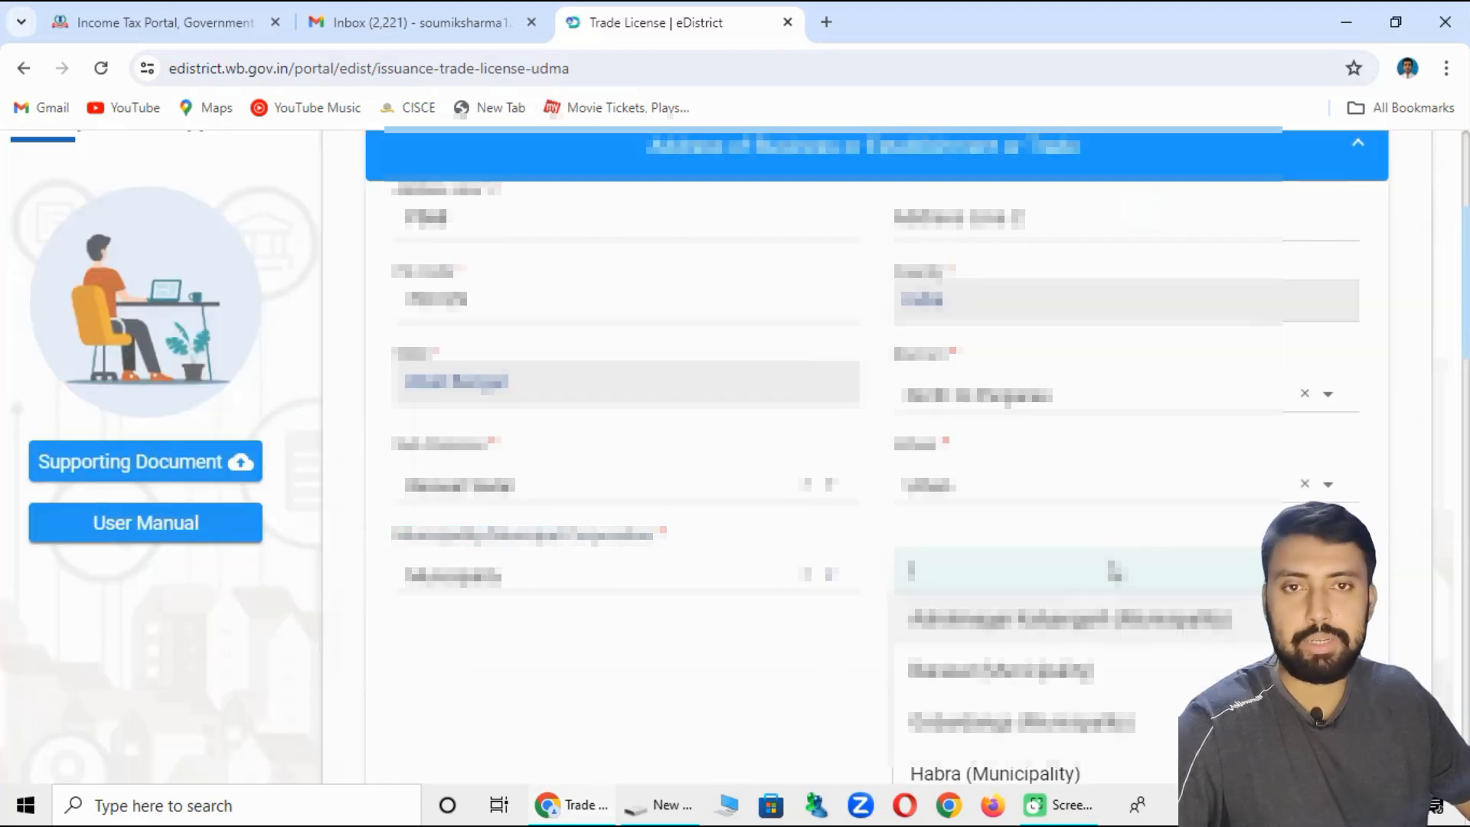
{"action": "scroll", "coordinate": [1070, 637], "scroll_direction": "down", "scroll_amount": 1}
{"action": "scroll", "coordinate": [1070, 638], "scroll_direction": "down", "scroll_amount": 3}
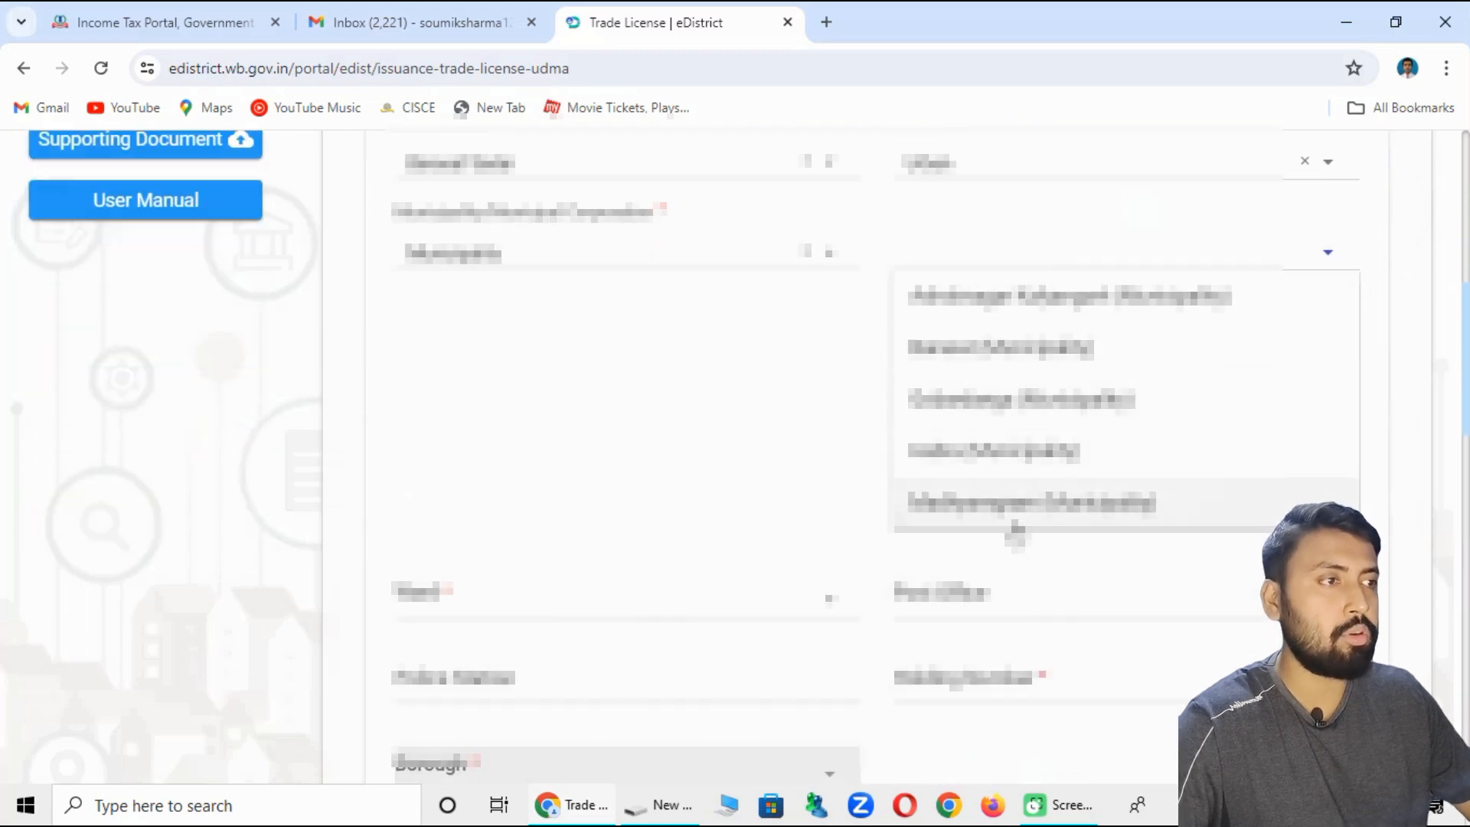
{"action": "left_click", "coordinate": [1012, 513]}
Step: Select ward 11 and enter the holding number
{"action": "left_click", "coordinate": [587, 351]}
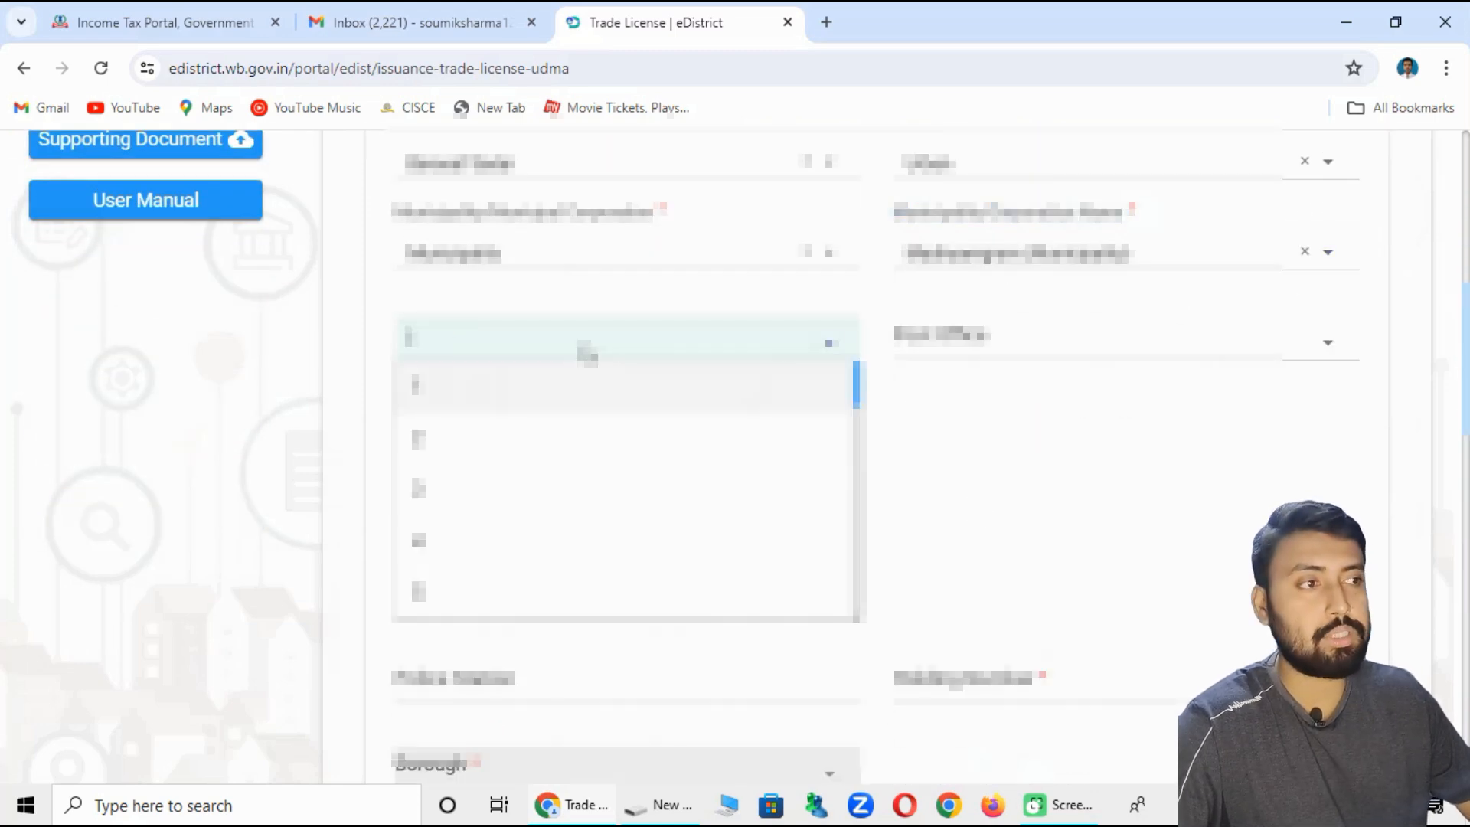
{"action": "scroll", "coordinate": [567, 341], "scroll_direction": "up", "scroll_amount": 4}
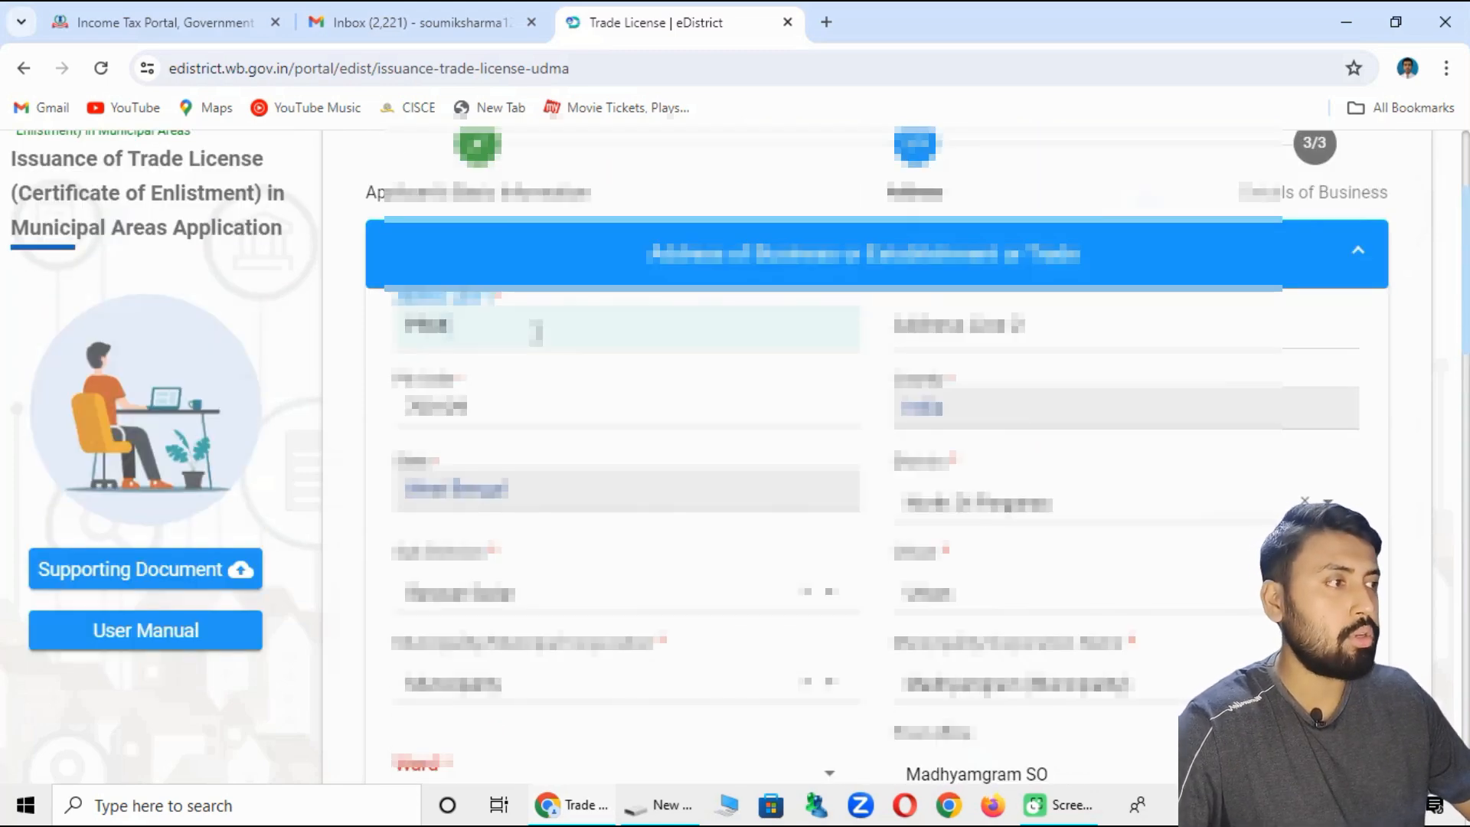
{"action": "scroll", "coordinate": [536, 330], "scroll_direction": "down", "scroll_amount": 4}
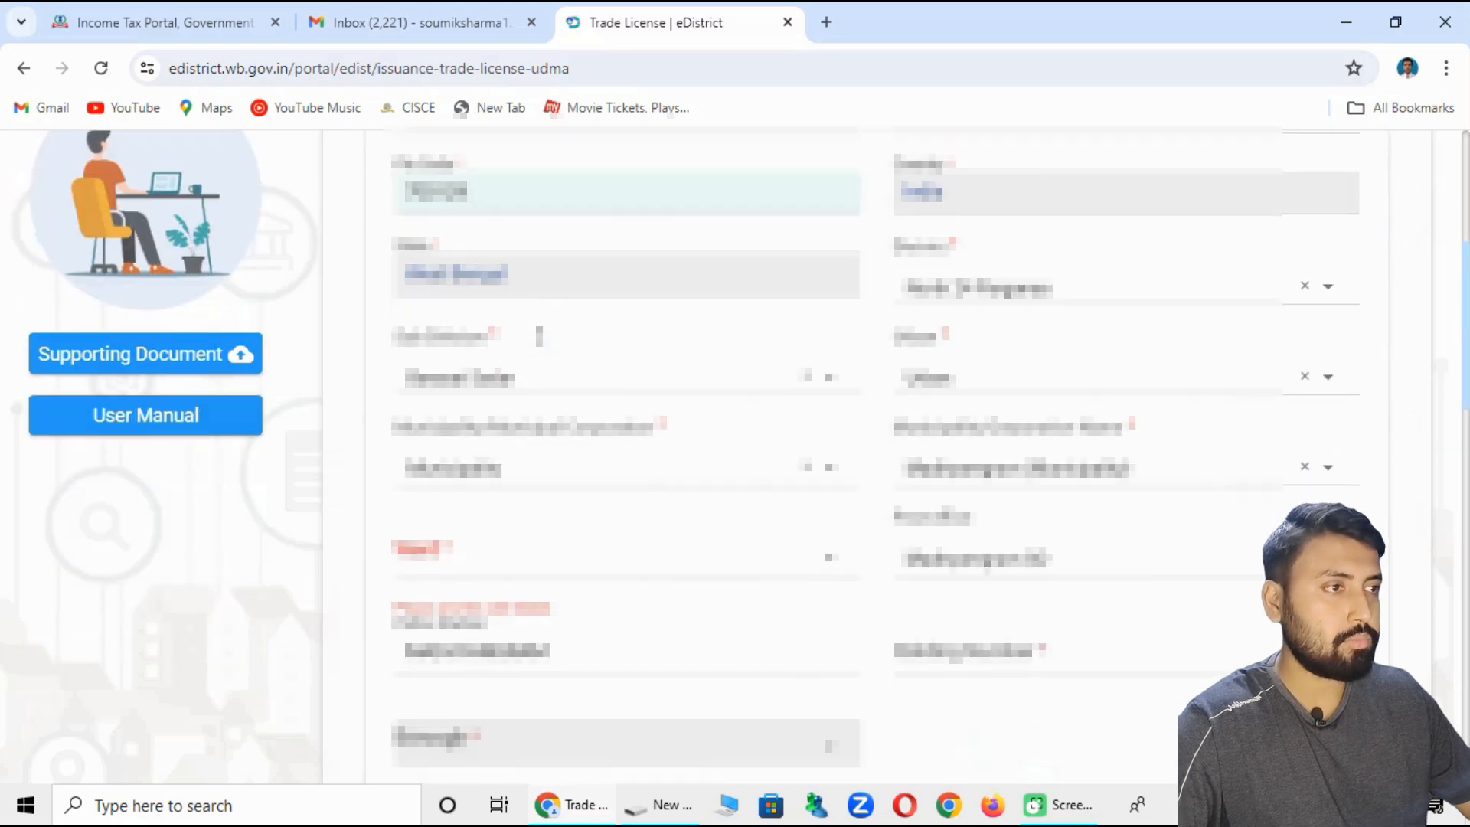
{"action": "left_click", "coordinate": [628, 350]}
{"action": "scroll", "coordinate": [553, 465], "scroll_direction": "down", "scroll_amount": 4}
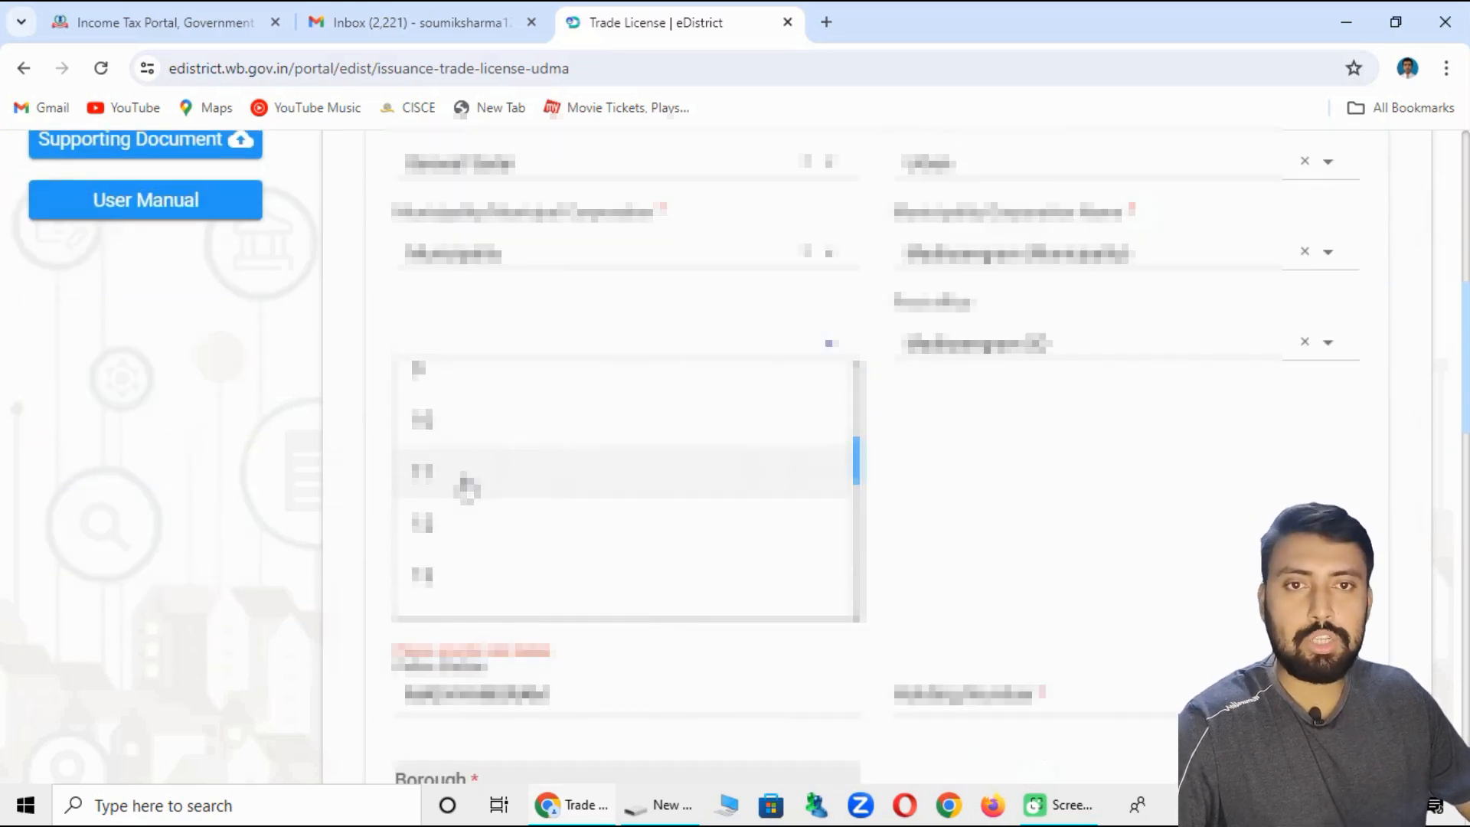
{"action": "left_click", "coordinate": [465, 479]}
{"action": "left_click", "coordinate": [1028, 416]}
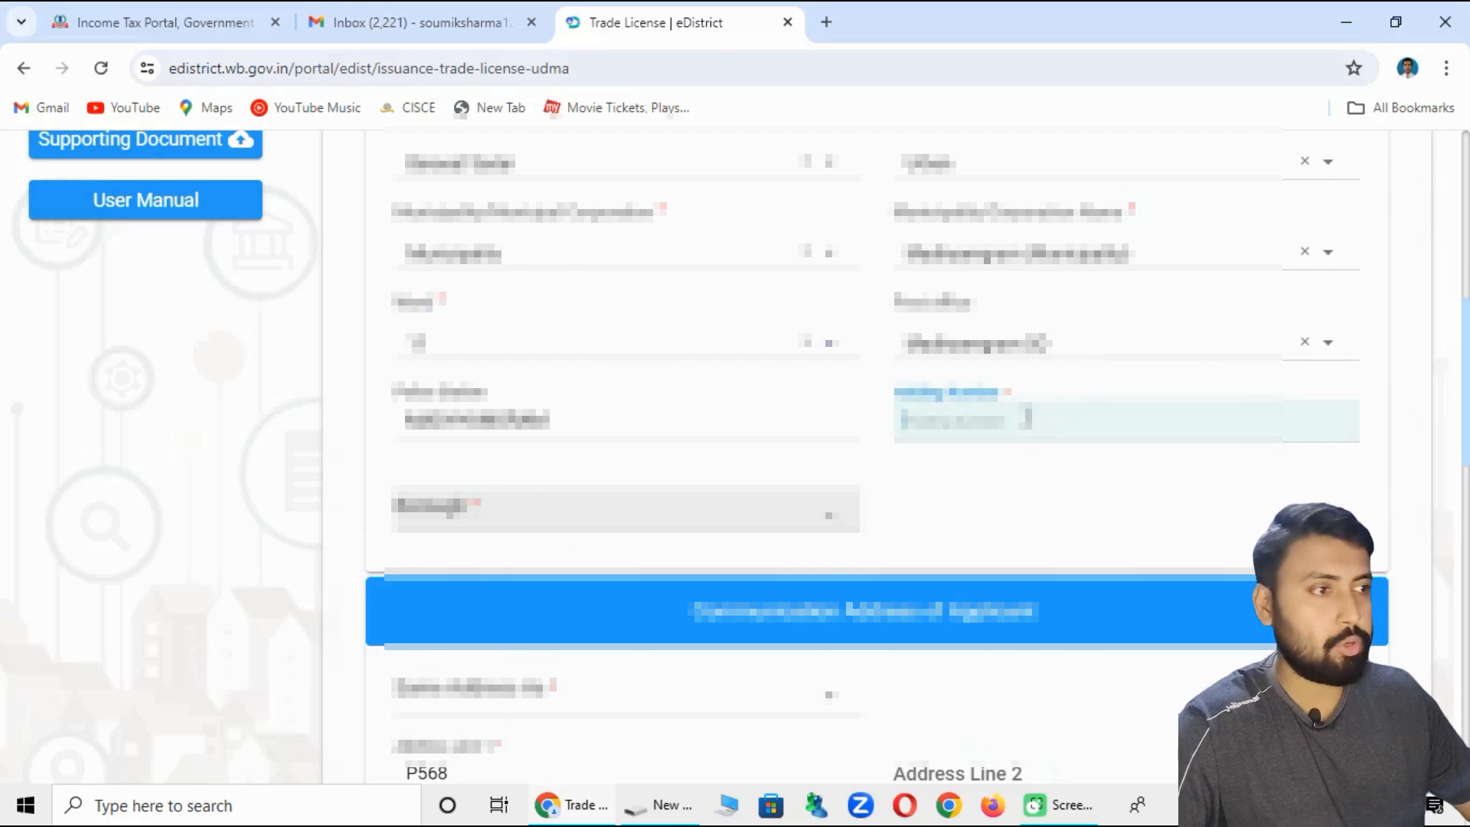
{"action": "scroll", "coordinate": [1027, 417], "scroll_direction": "up", "scroll_amount": 4}
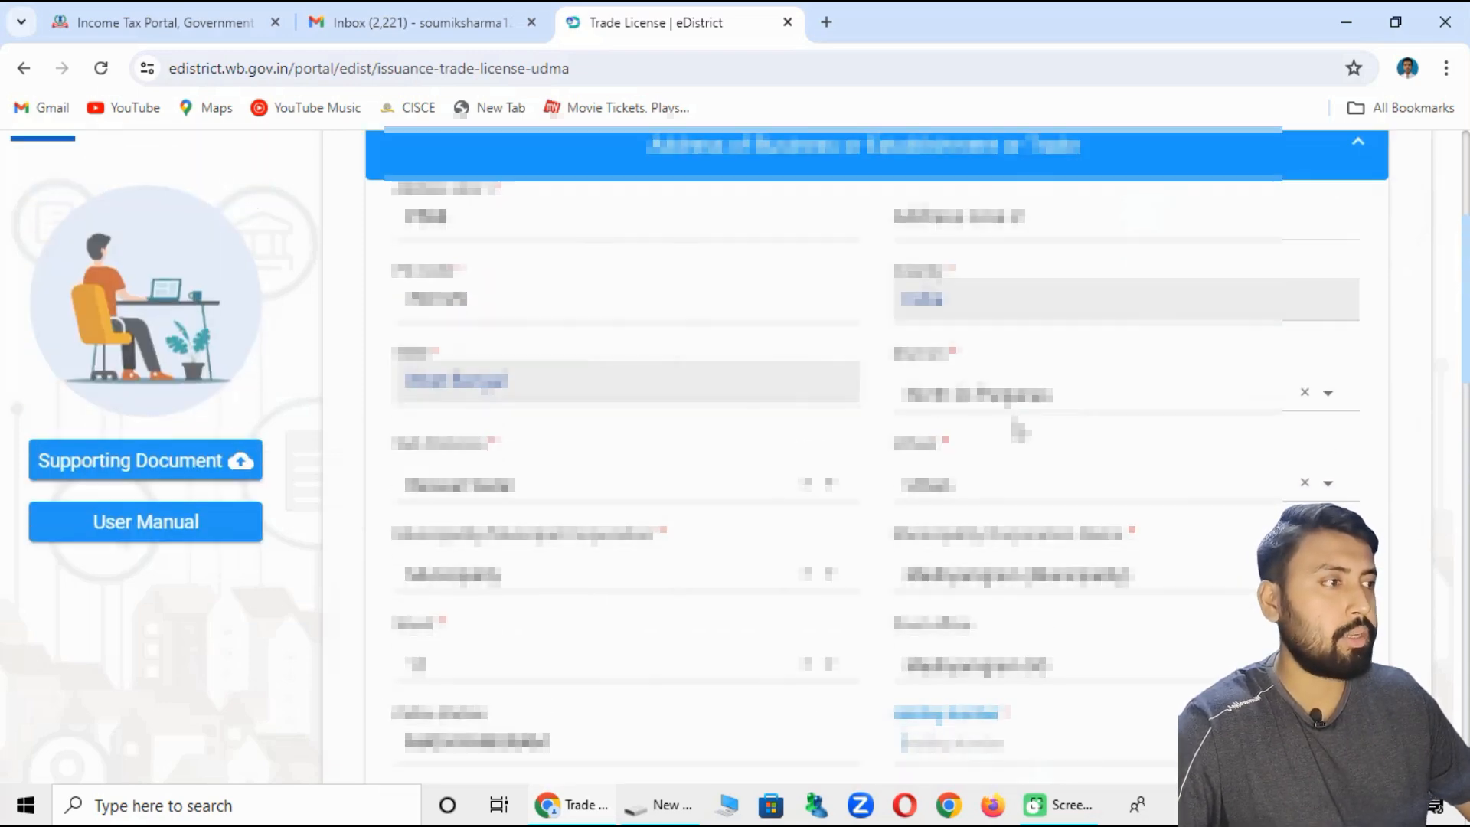
{"action": "scroll", "coordinate": [1019, 430], "scroll_direction": "down", "scroll_amount": 4}
{"action": "type", "text": "4"}
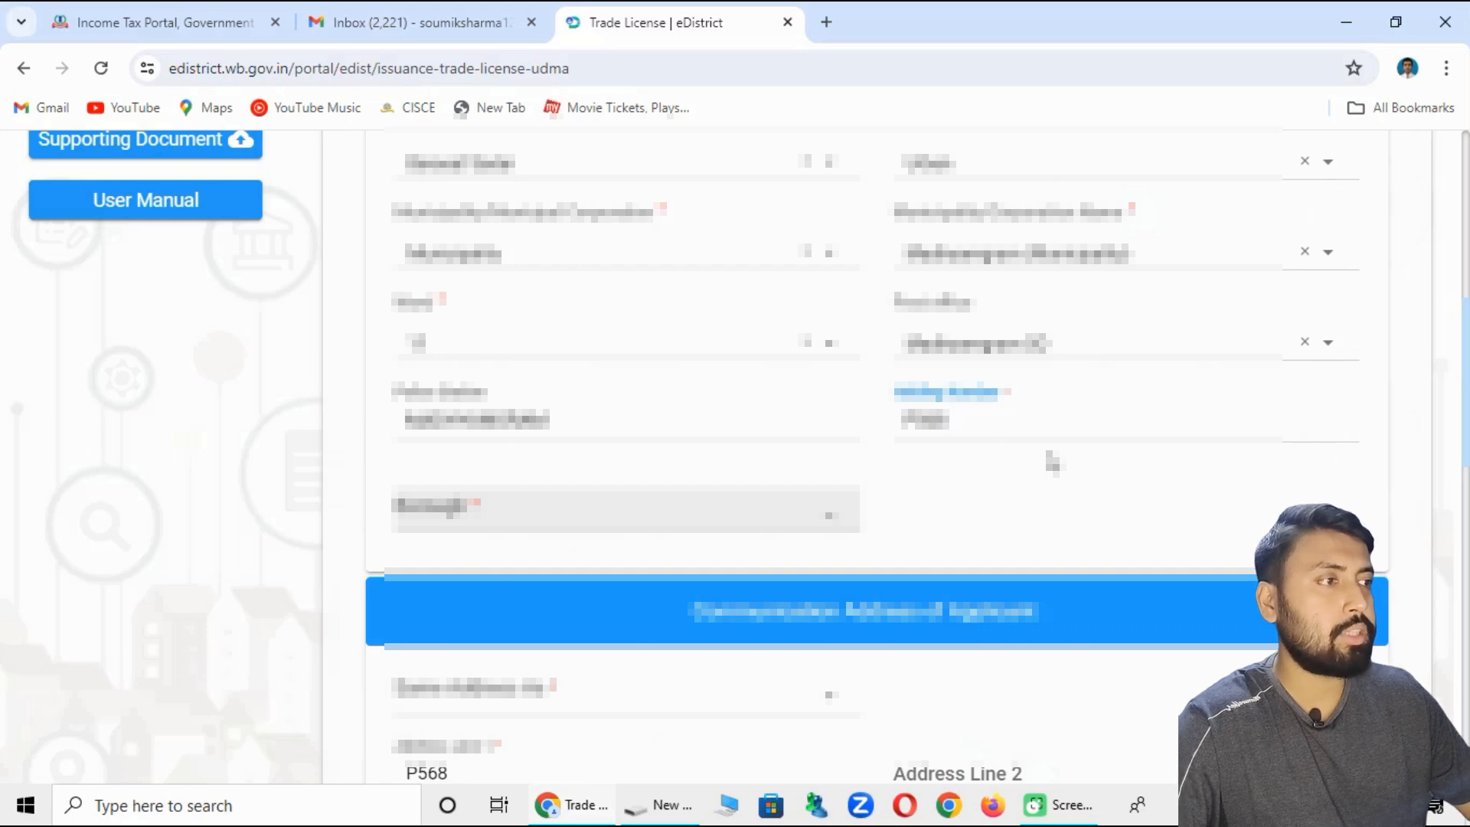
{"action": "scroll", "coordinate": [1053, 461], "scroll_direction": "up", "scroll_amount": 1}
{"action": "scroll", "coordinate": [1053, 444], "scroll_direction": "down", "scroll_amount": 2}
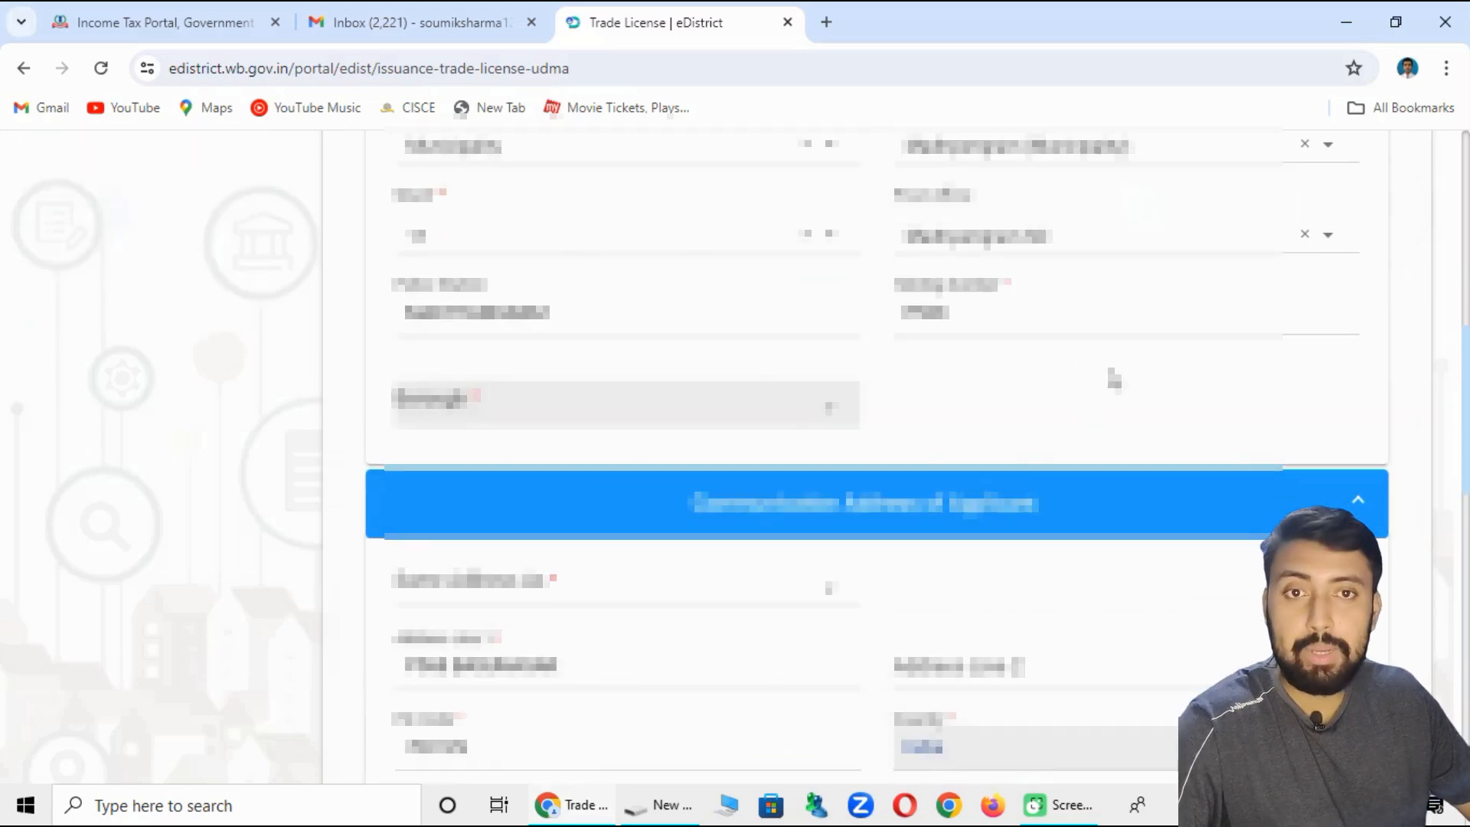
Step: Make the communication address the same as the business address and review the form
{"action": "scroll", "coordinate": [1114, 379], "scroll_direction": "down", "scroll_amount": 1}
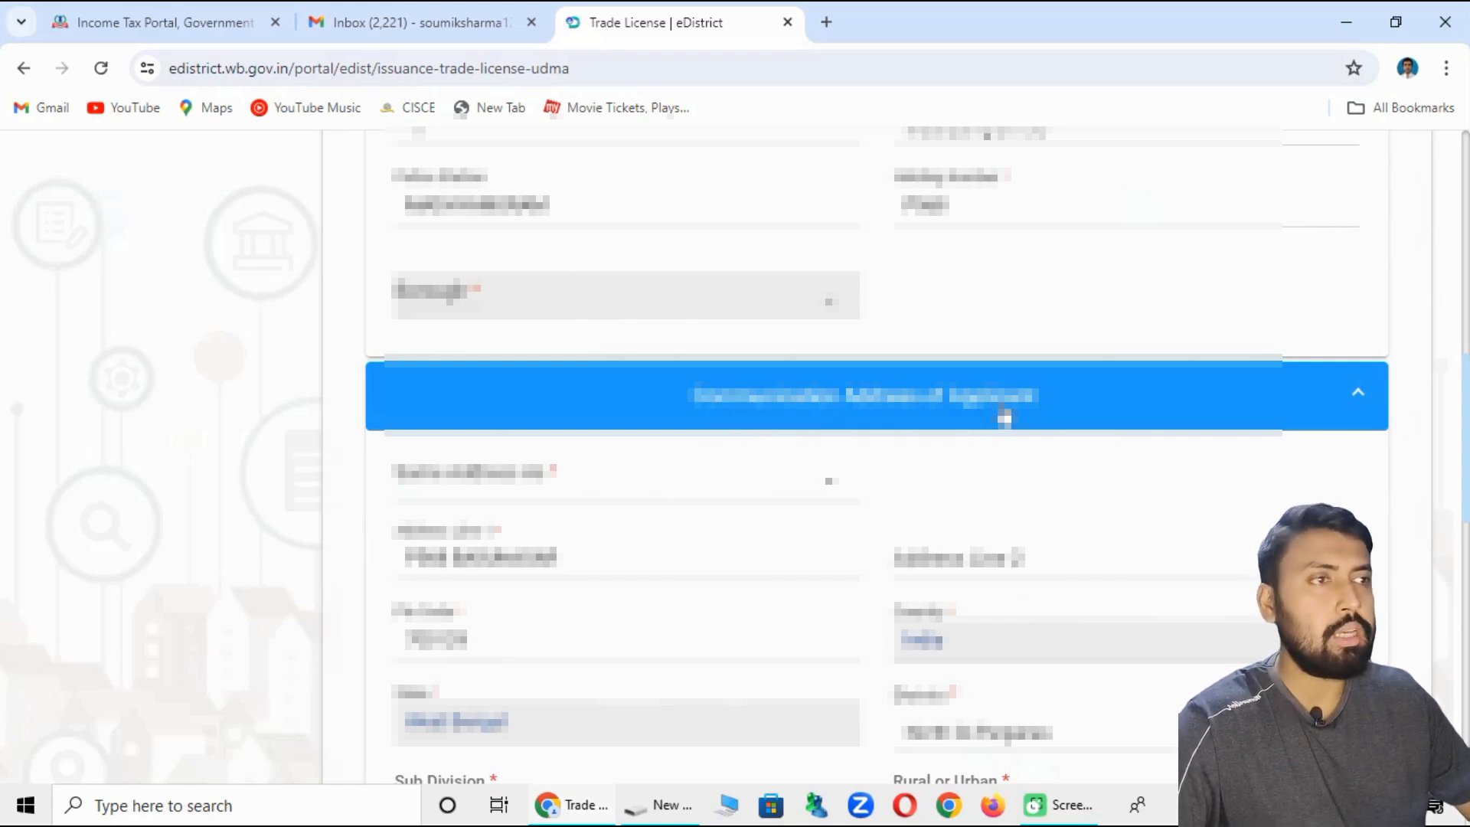
{"action": "scroll", "coordinate": [983, 414], "scroll_direction": "down", "scroll_amount": 1}
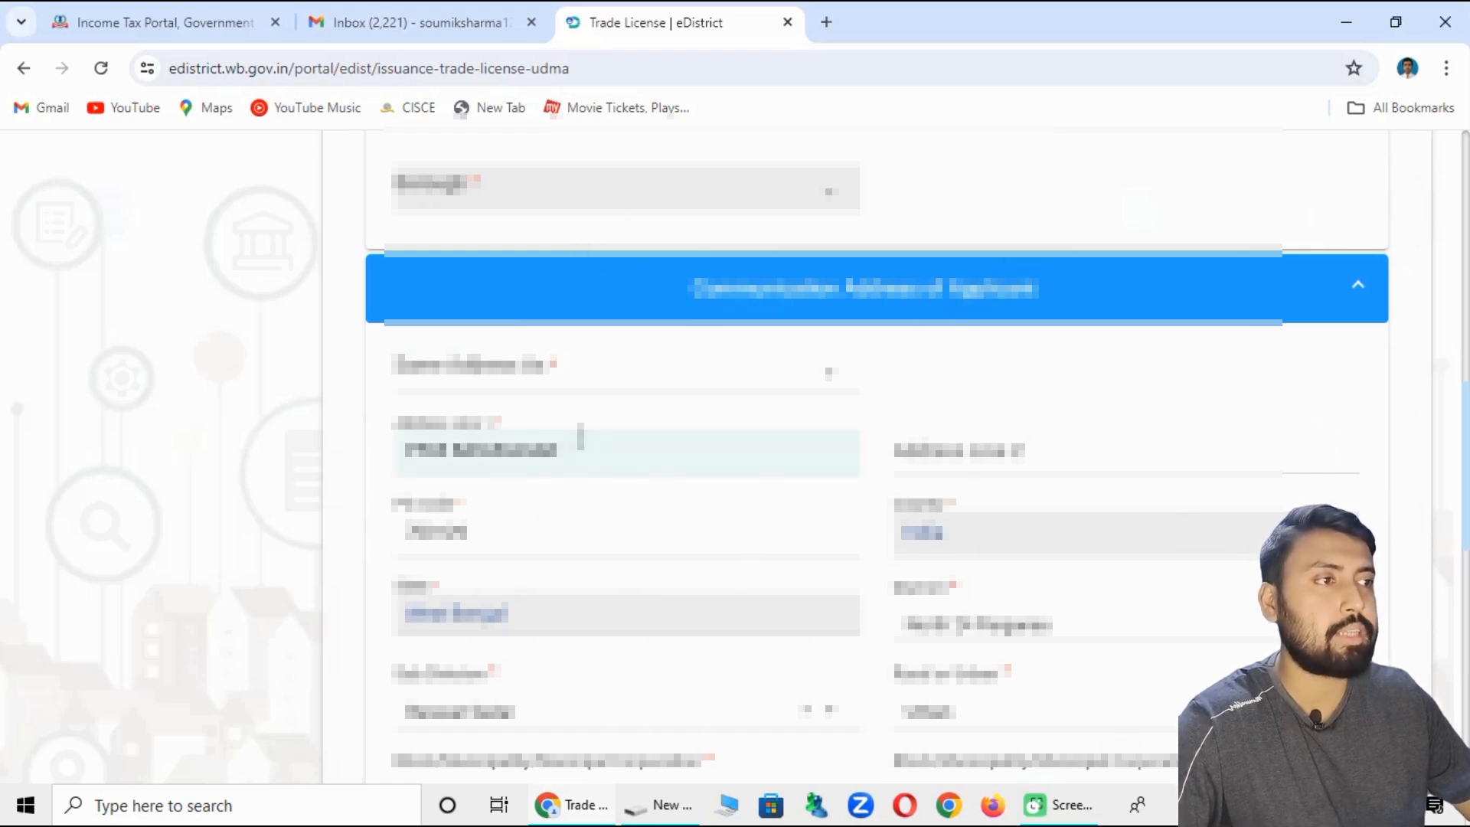
{"action": "scroll", "coordinate": [705, 503], "scroll_direction": "down", "scroll_amount": 1}
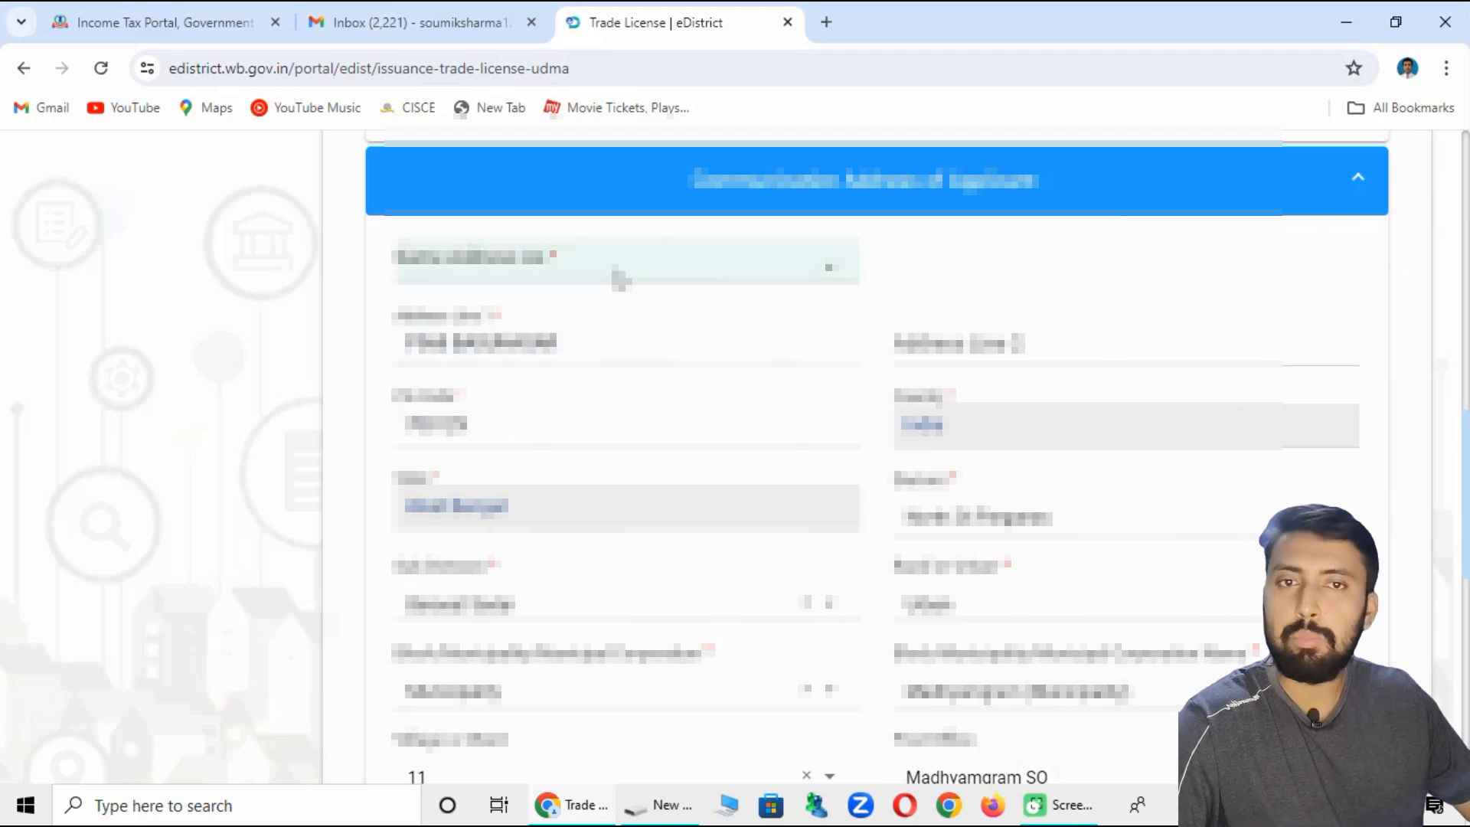
{"action": "left_click", "coordinate": [620, 265]}
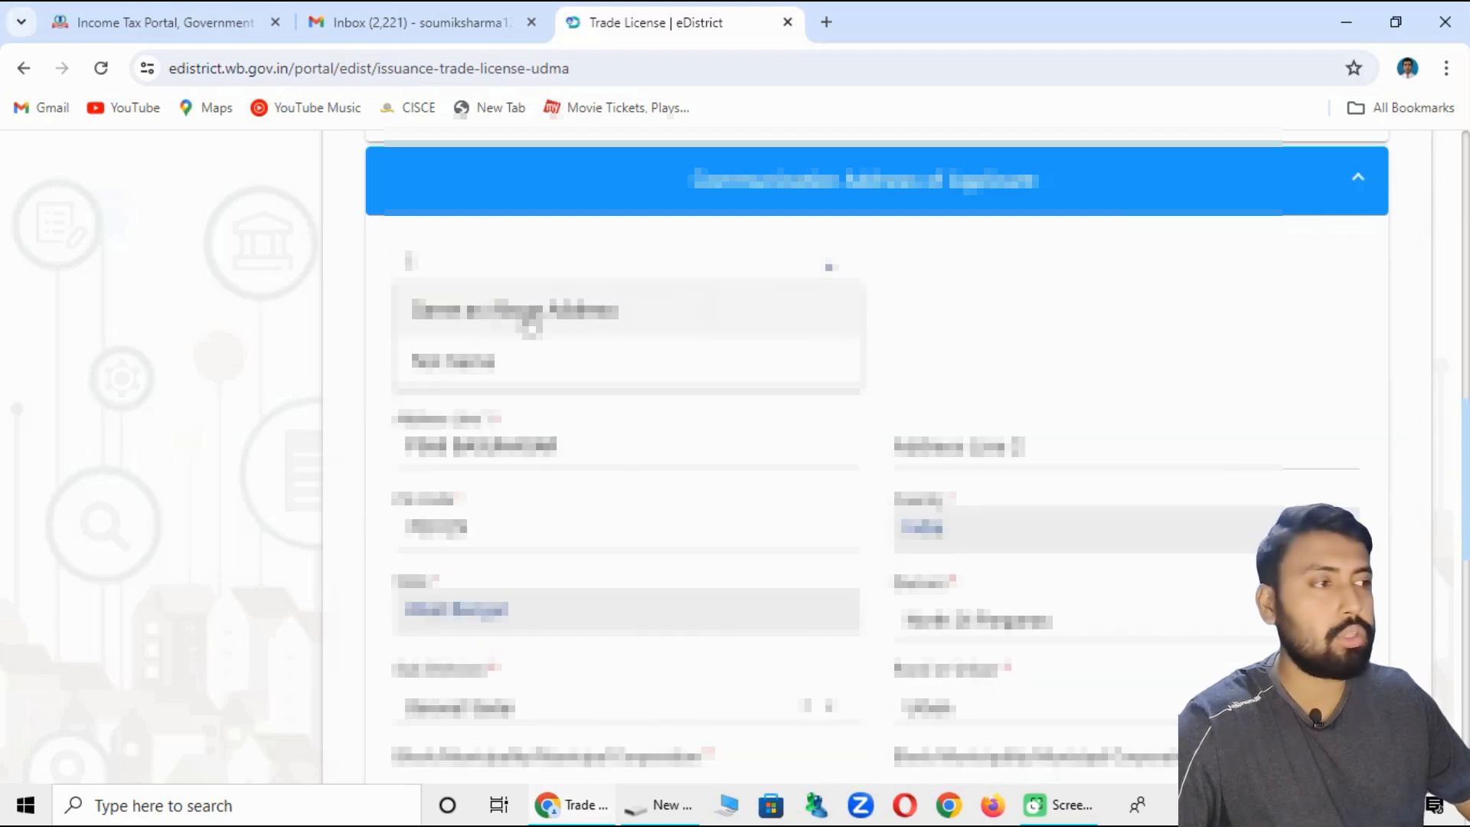
{"action": "left_click", "coordinate": [529, 321]}
{"action": "scroll", "coordinate": [687, 316], "scroll_direction": "up", "scroll_amount": 1}
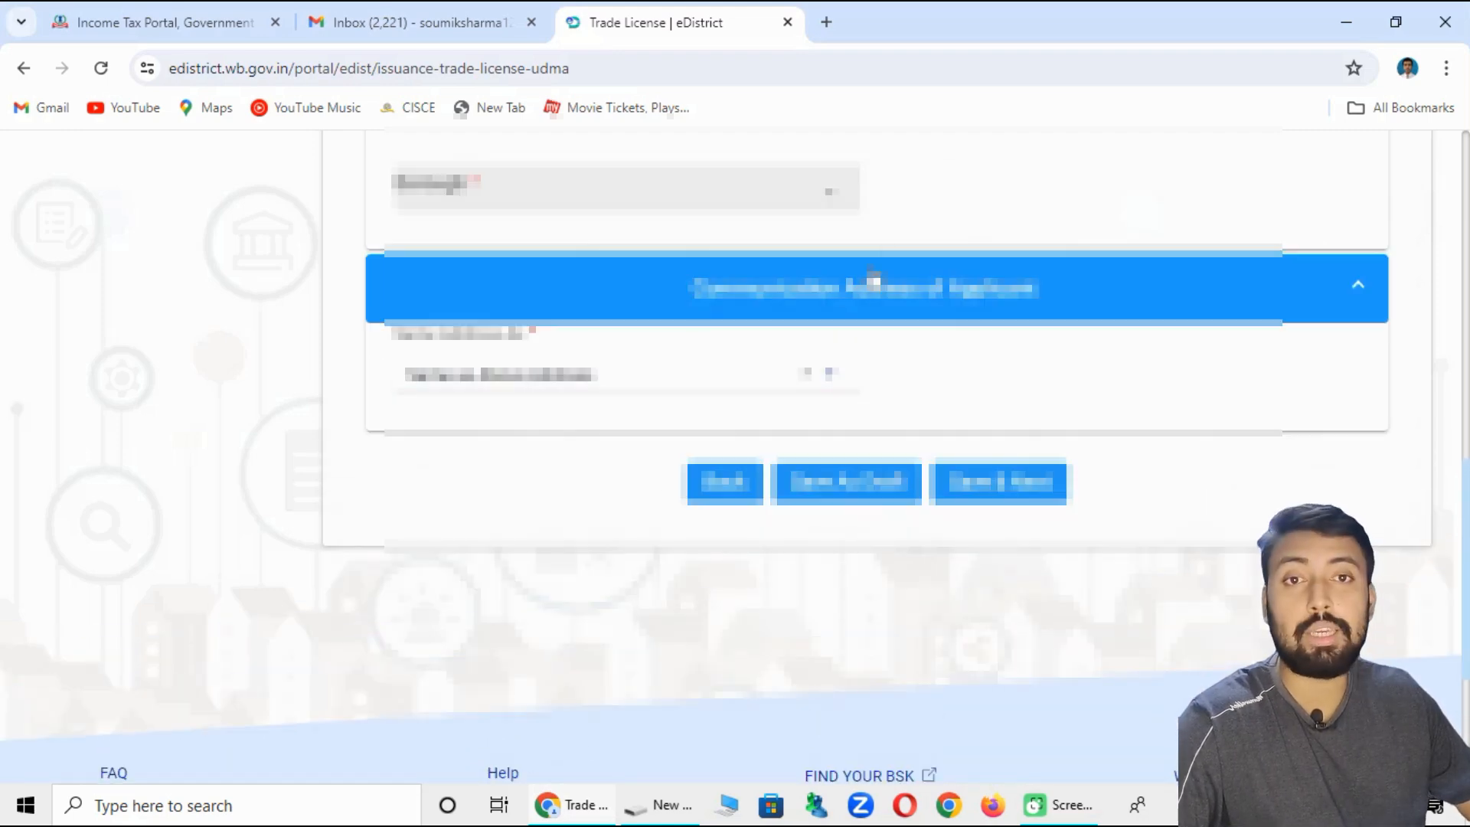
{"action": "scroll", "coordinate": [880, 192], "scroll_direction": "up", "scroll_amount": 6}
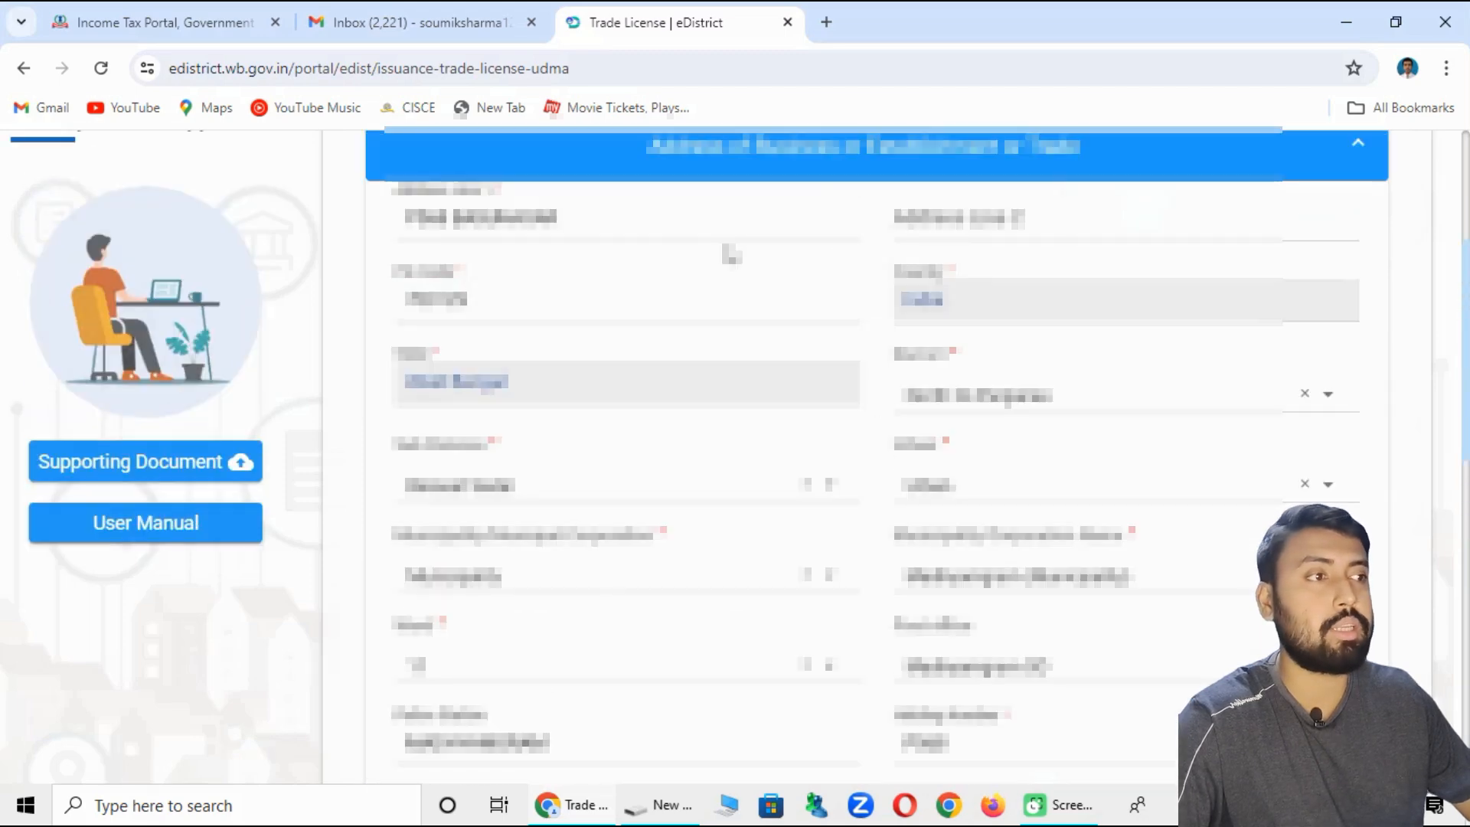
{"action": "scroll", "coordinate": [821, 446], "scroll_direction": "down", "scroll_amount": 6}
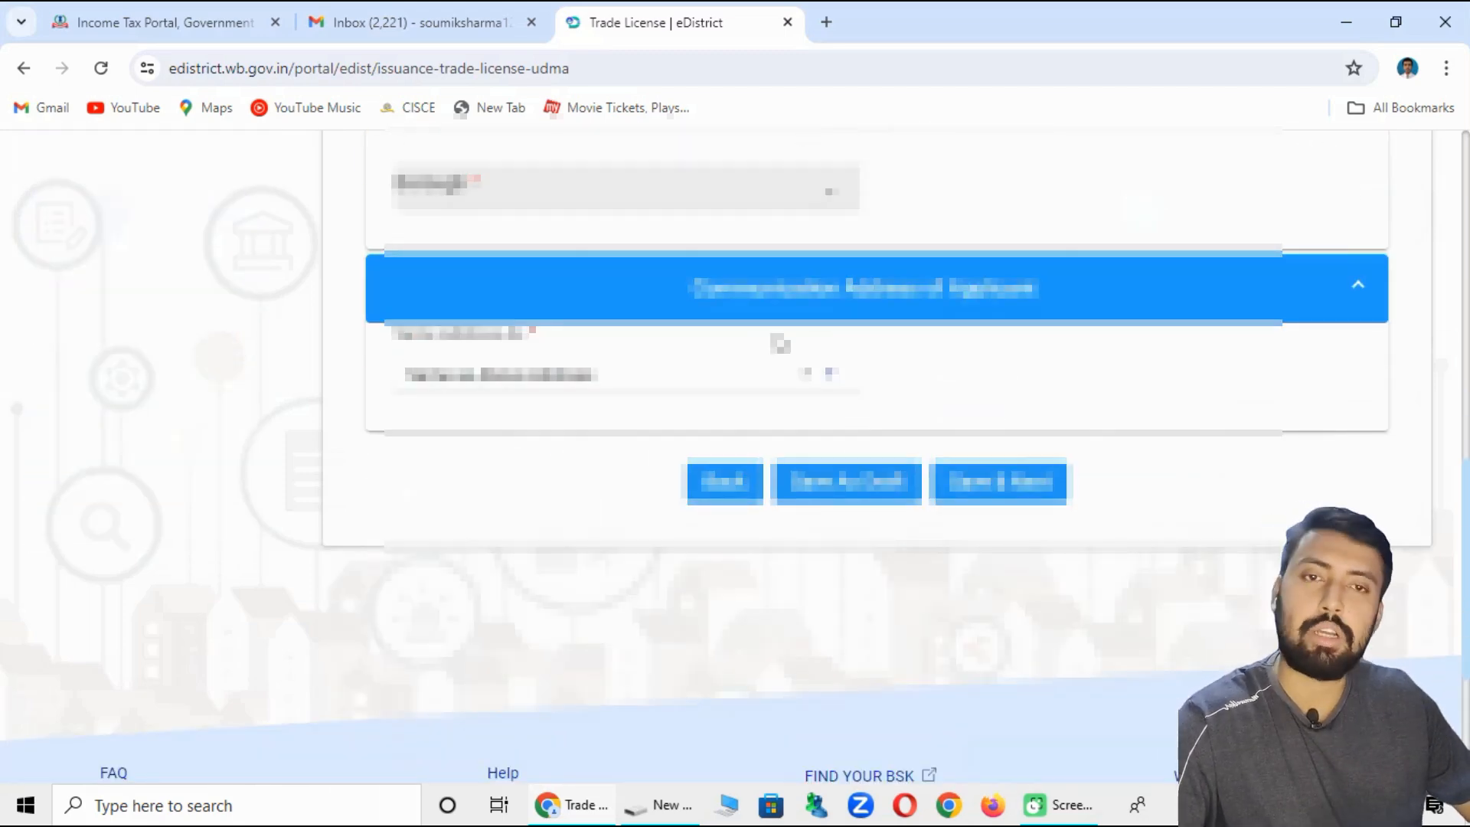
{"action": "scroll", "coordinate": [485, 430], "scroll_direction": "up", "scroll_amount": 6}
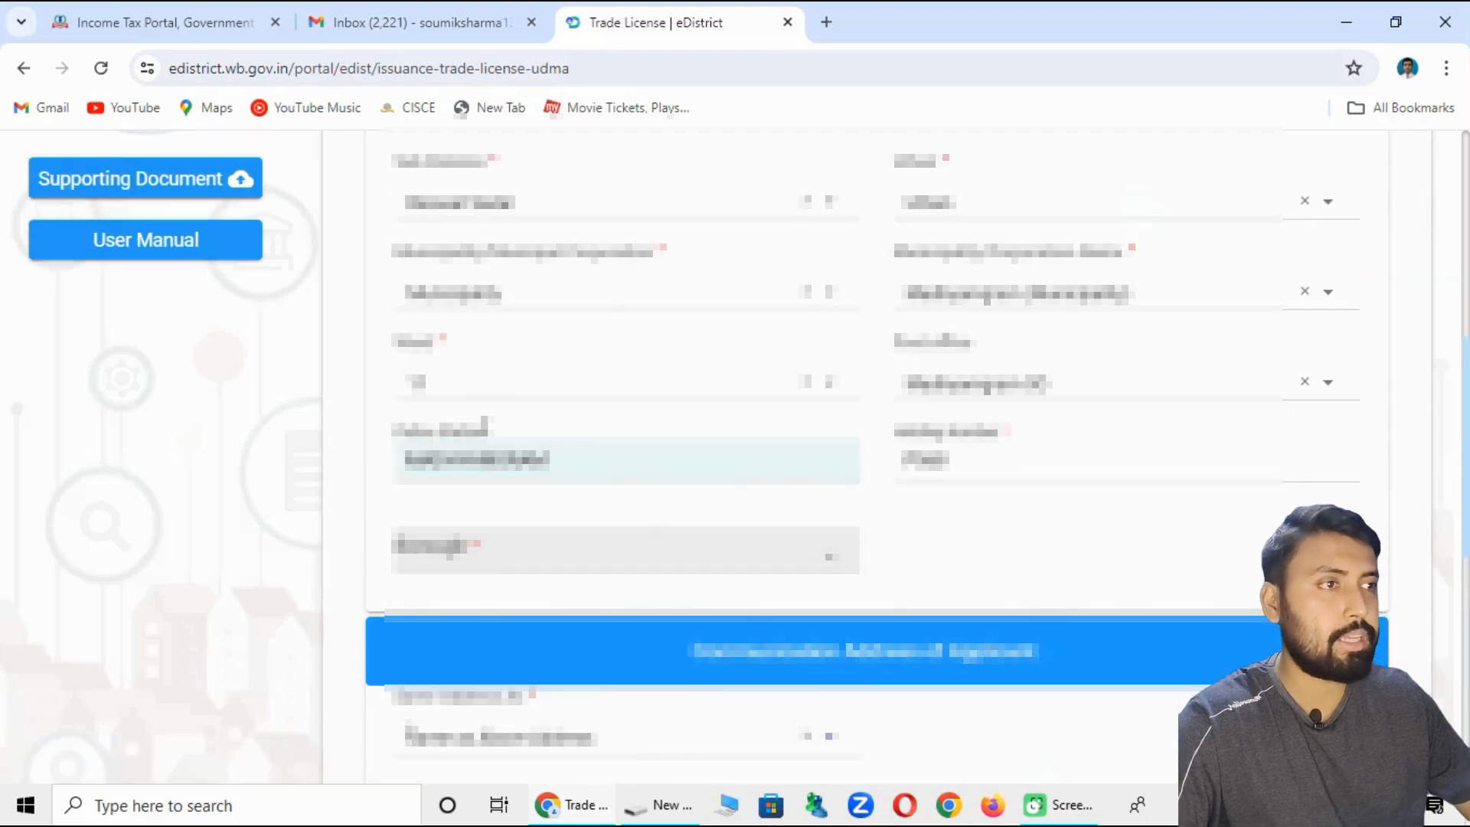
{"action": "scroll", "coordinate": [1026, 481], "scroll_direction": "down", "scroll_amount": 5}
{"action": "scroll", "coordinate": [1026, 481], "scroll_direction": "down", "scroll_amount": 1}
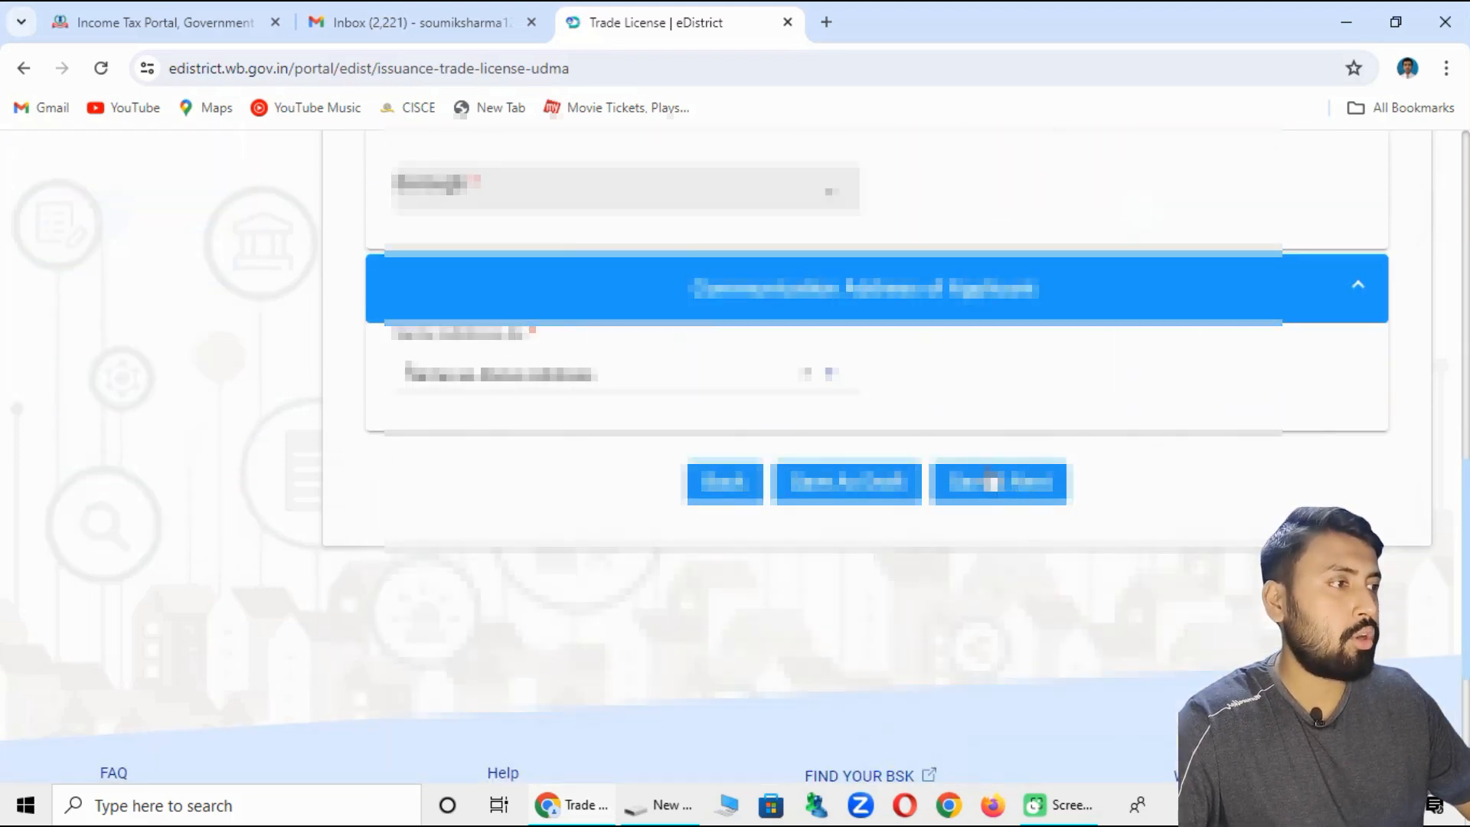
Step: Save the address details, briefly check the Gmail tab, and return to the application
{"action": "left_click", "coordinate": [988, 481]}
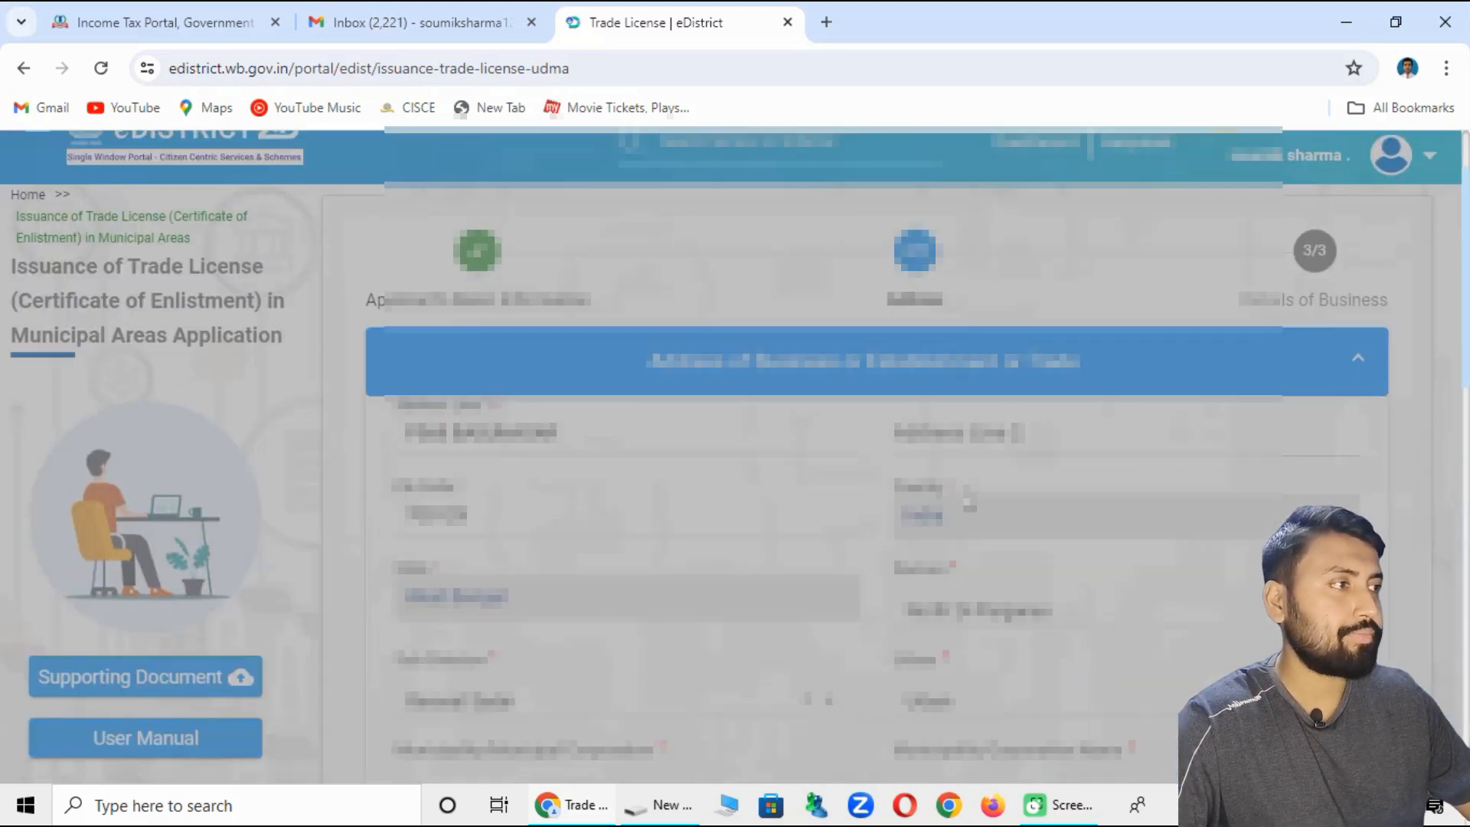
{"action": "scroll", "coordinate": [961, 502], "scroll_direction": "down", "scroll_amount": 12}
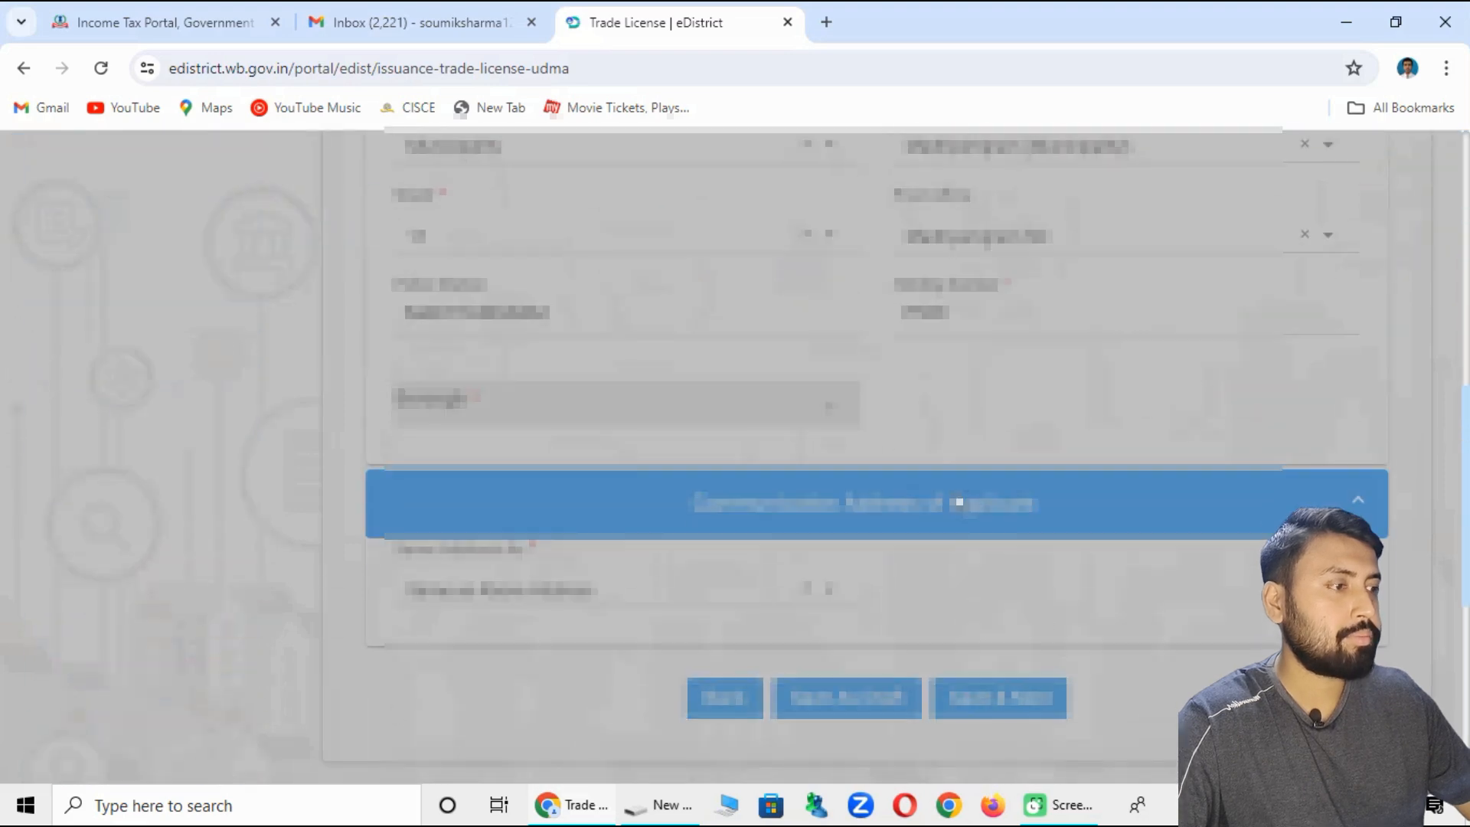
{"action": "scroll", "coordinate": [960, 502], "scroll_direction": "up", "scroll_amount": 4}
{"action": "scroll", "coordinate": [959, 501], "scroll_direction": "up", "scroll_amount": 2}
{"action": "scroll", "coordinate": [957, 501], "scroll_direction": "down", "scroll_amount": 4}
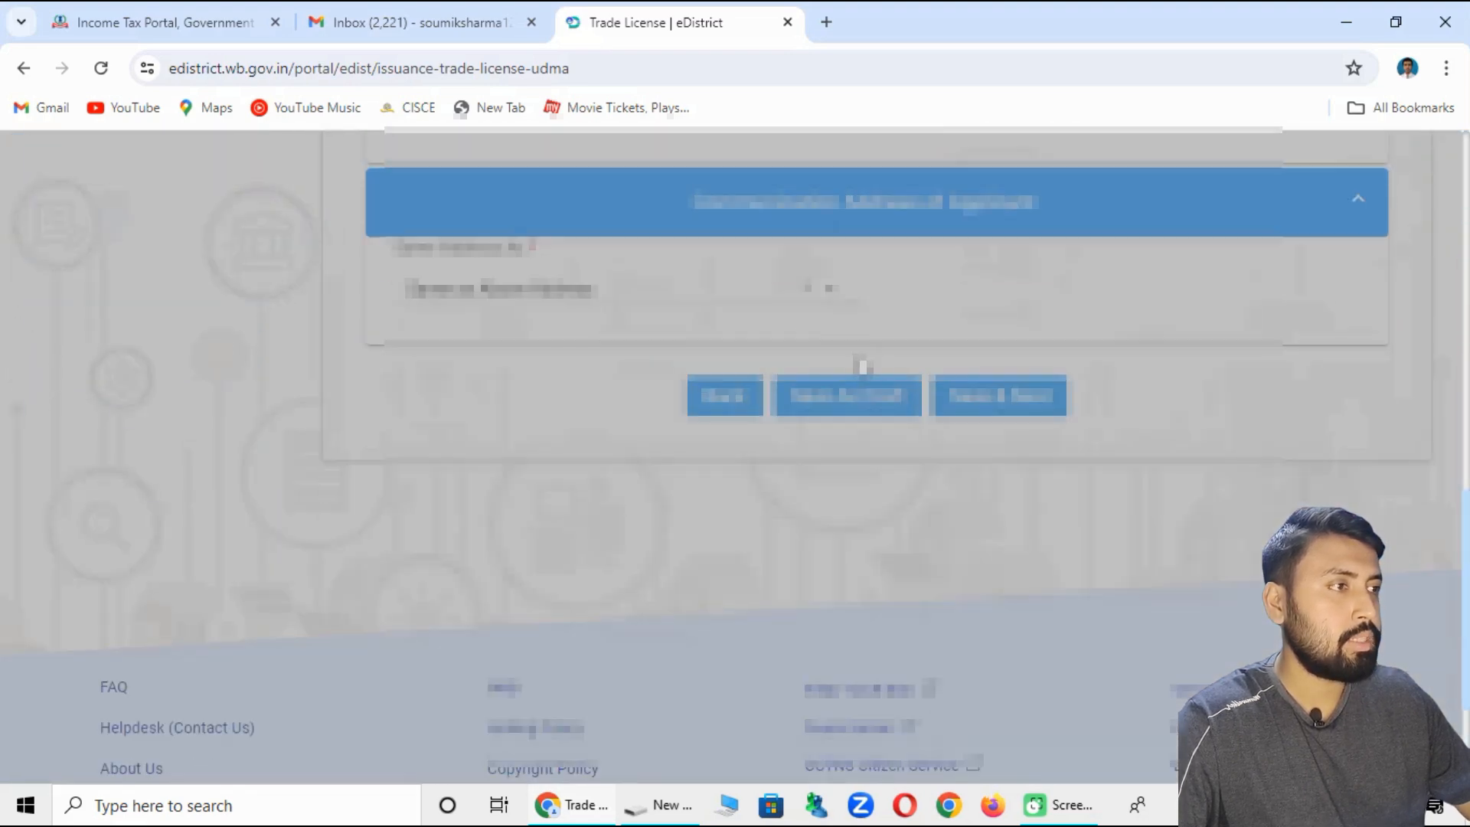
{"action": "scroll", "coordinate": [843, 372], "scroll_direction": "up", "scroll_amount": 10}
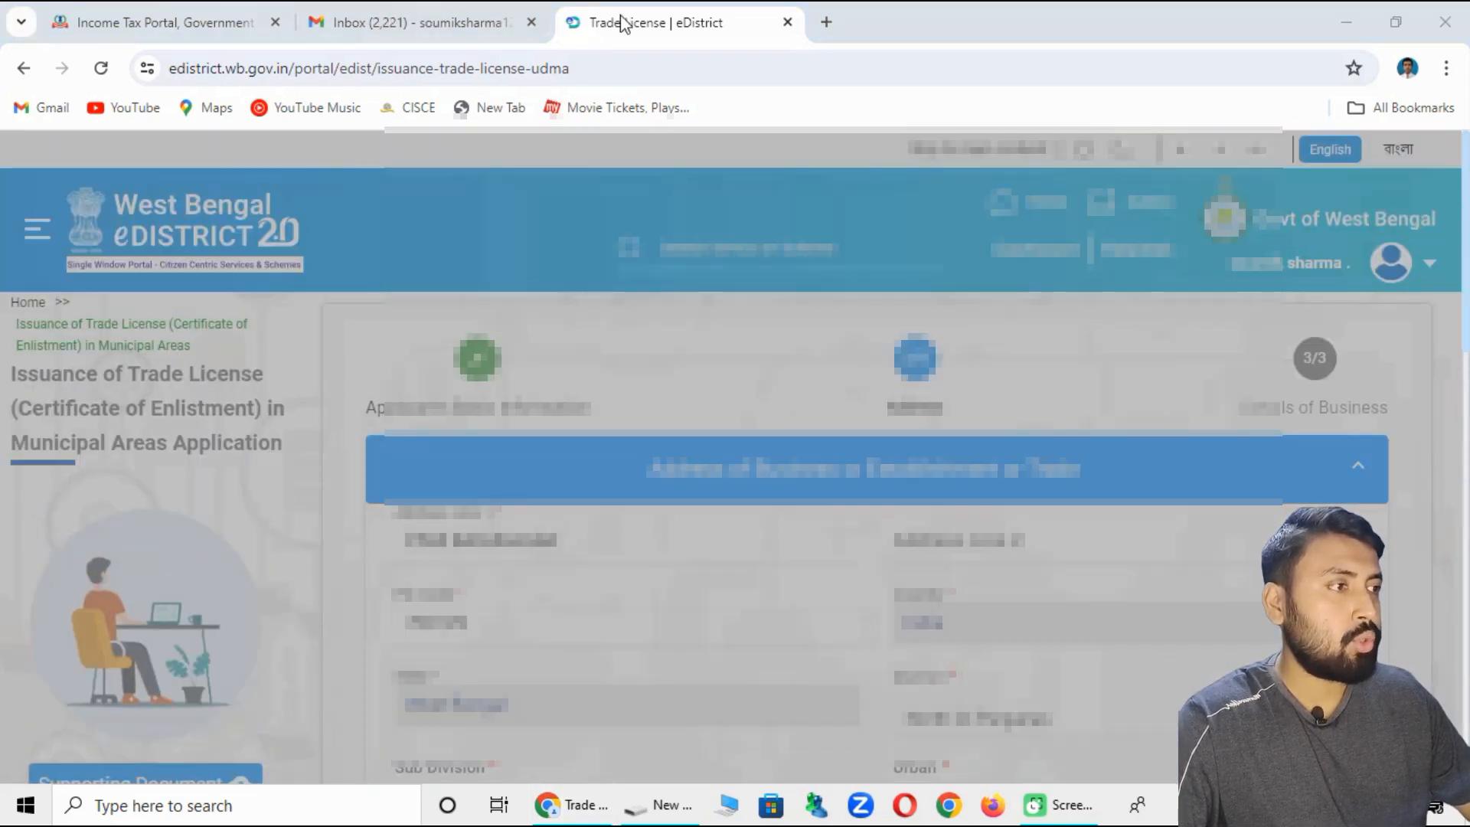
{"action": "left_click", "coordinate": [452, 22]}
{"action": "left_click", "coordinate": [627, 24]}
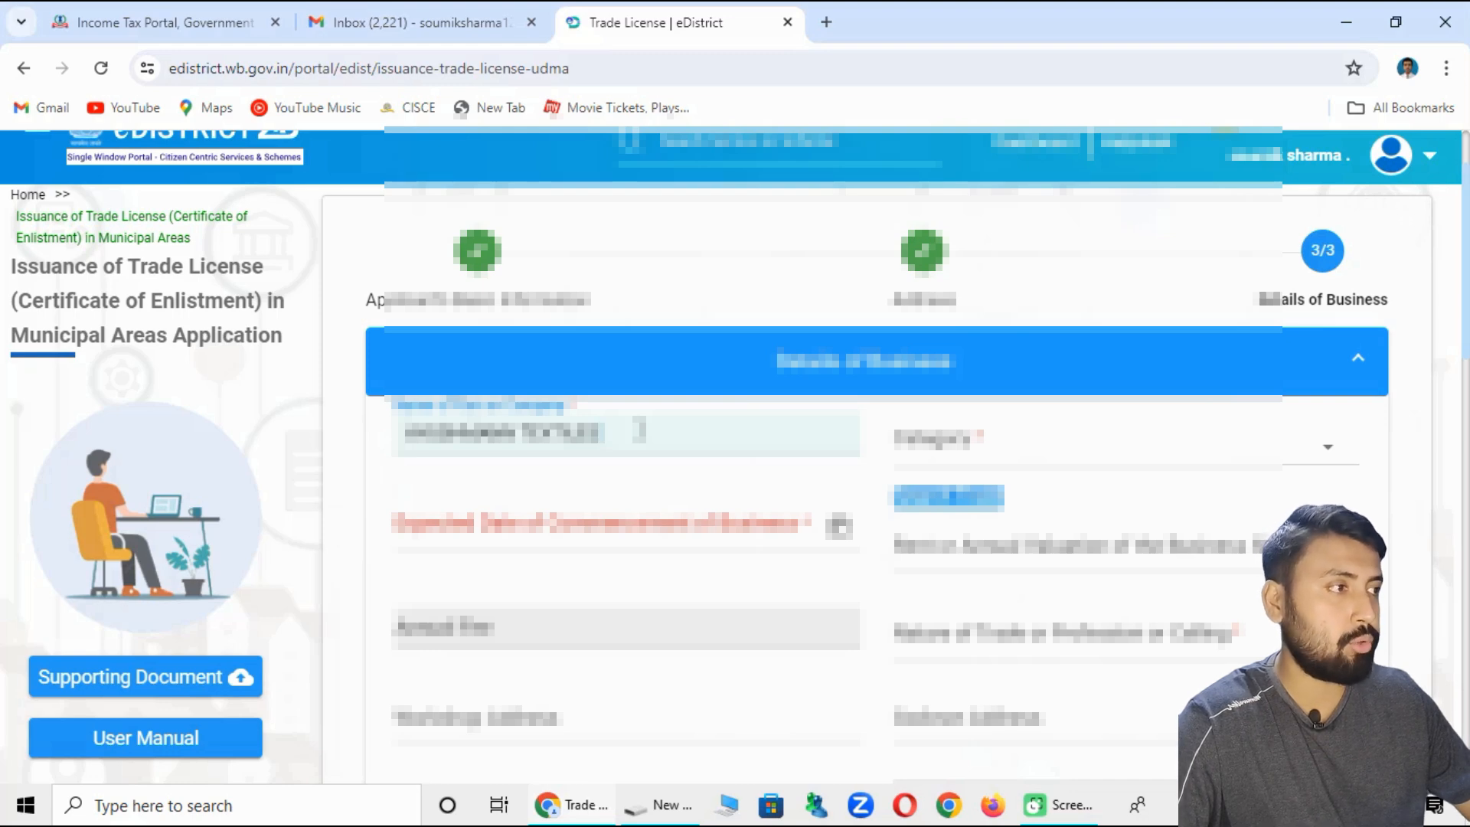
Step: Set the business category to Other Enterprises
{"action": "left_click", "coordinate": [1155, 444]}
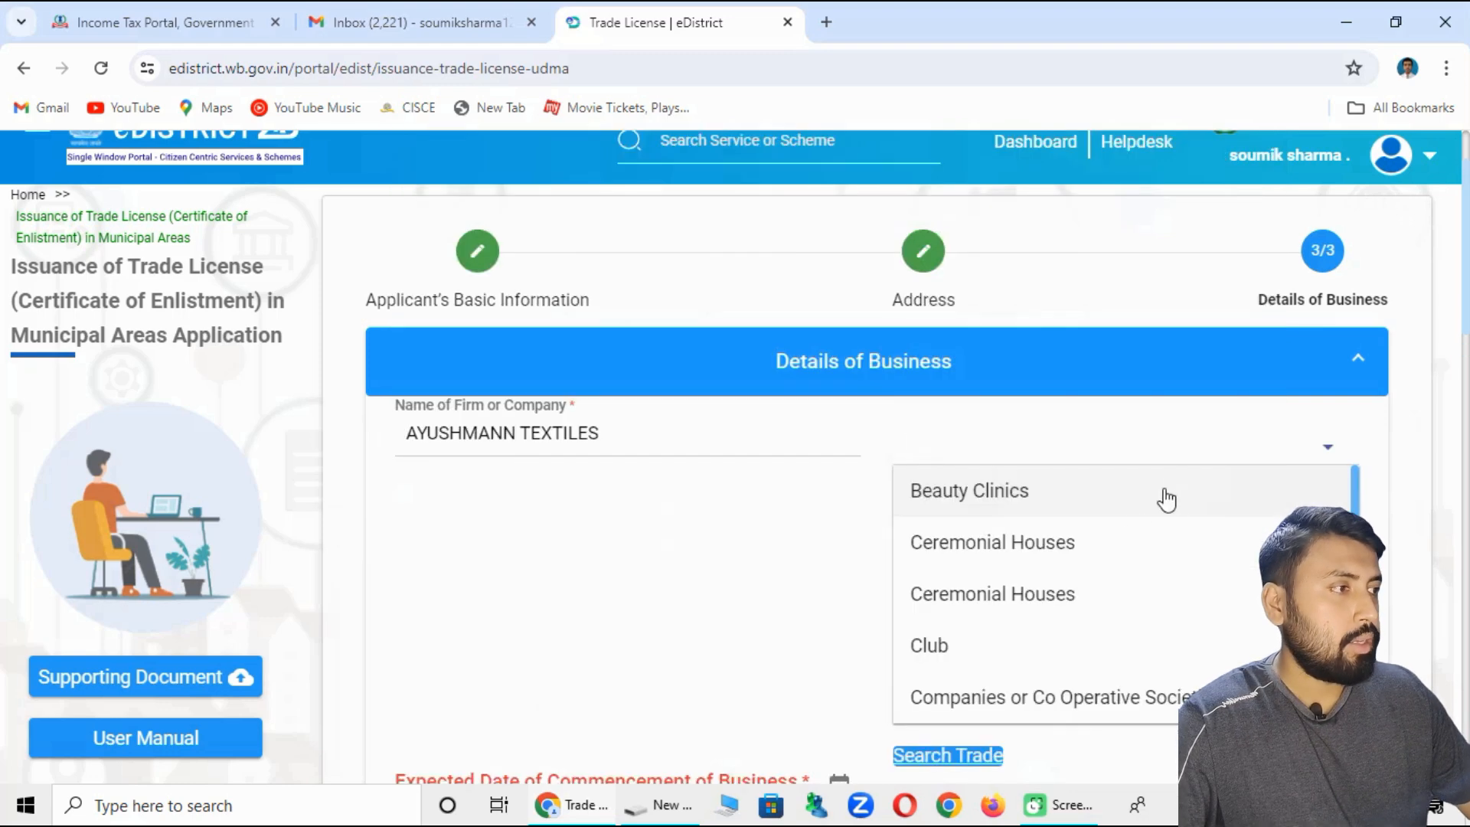
{"action": "scroll", "coordinate": [1132, 531], "scroll_direction": "down", "scroll_amount": 6}
{"action": "scroll", "coordinate": [1132, 531], "scroll_direction": "down", "scroll_amount": 7}
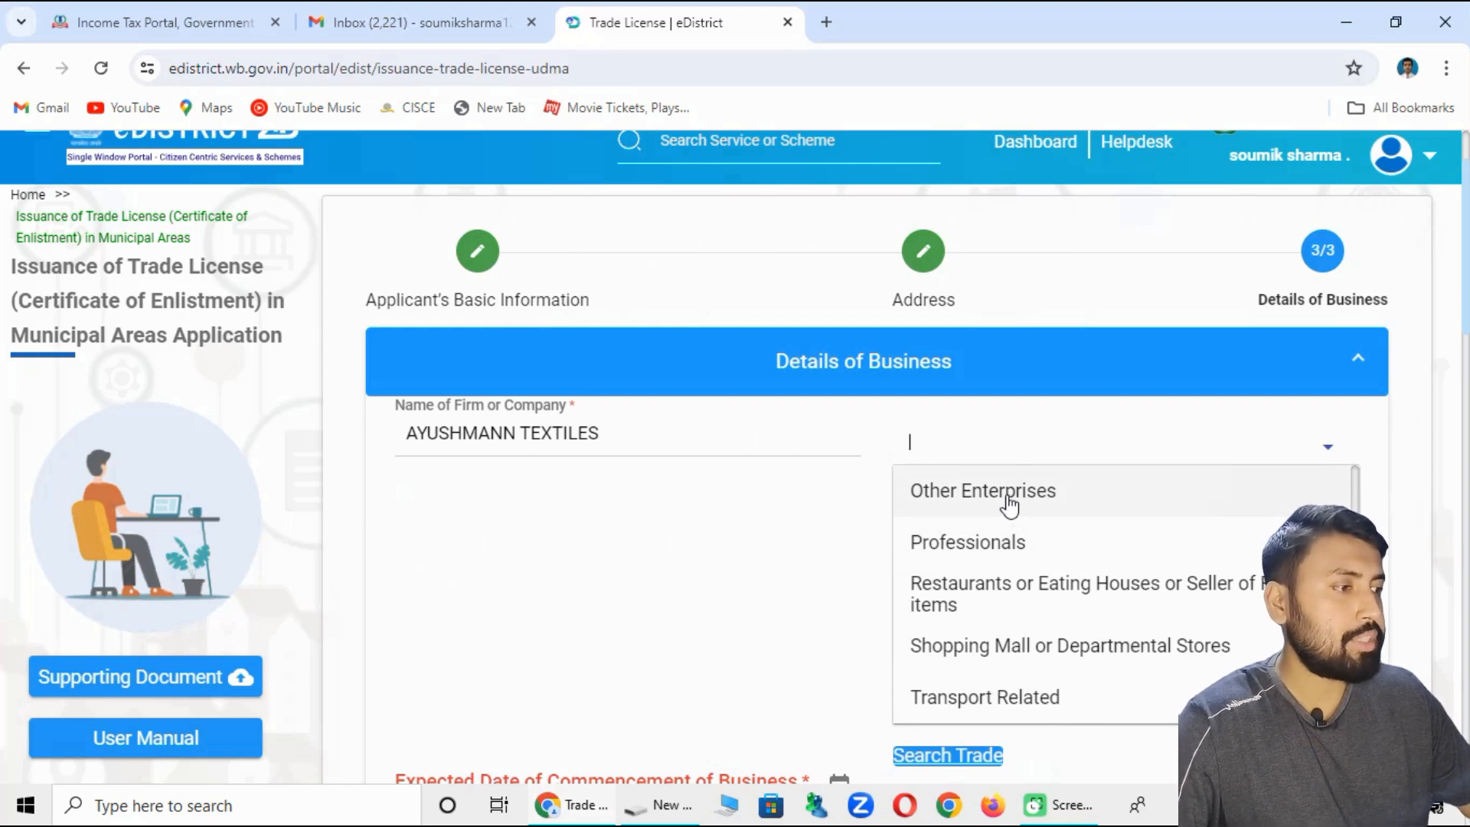
{"action": "left_click", "coordinate": [1008, 496]}
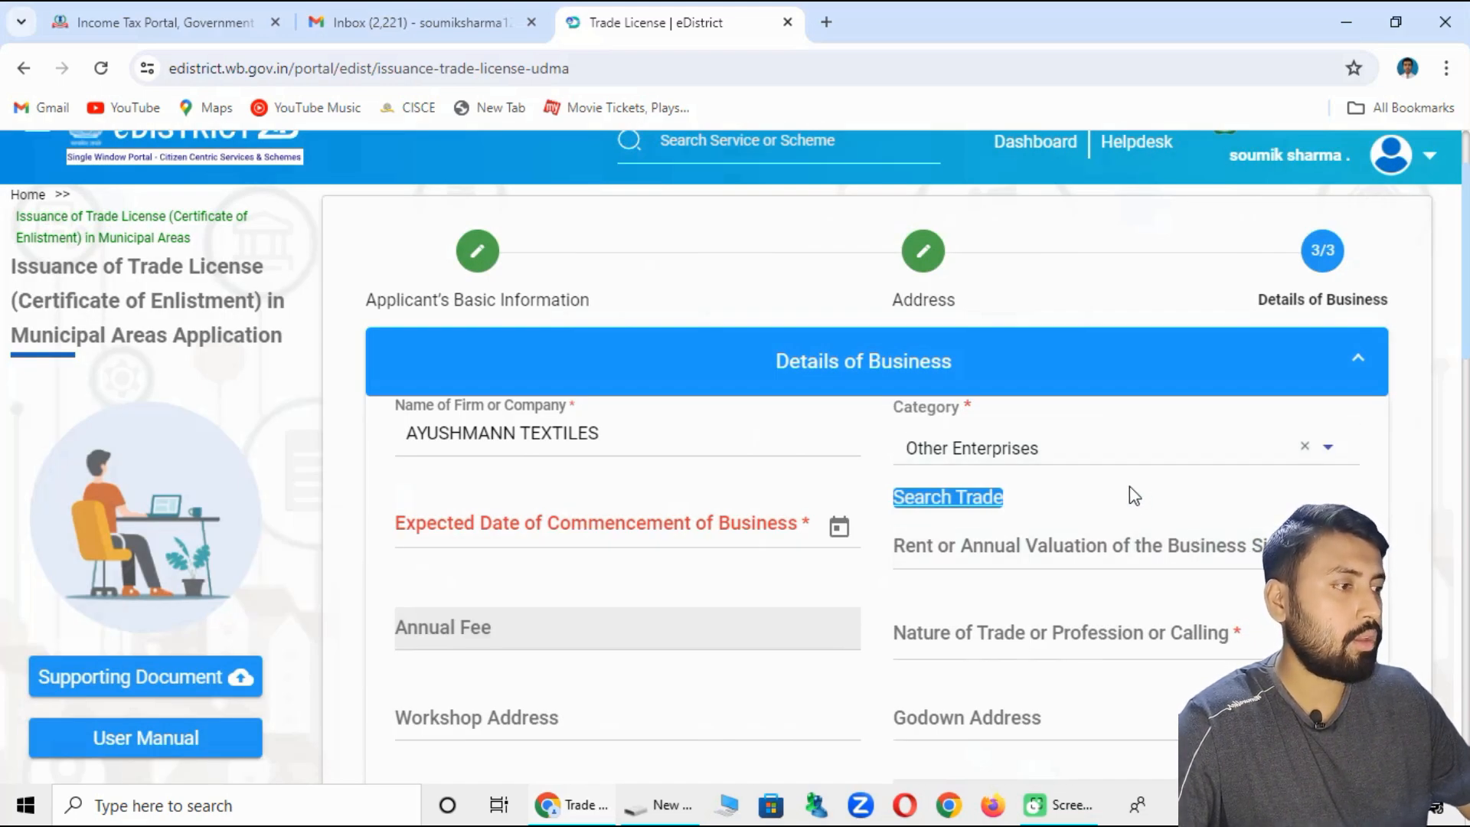
Step: Search 'EC' and set the nature of trade to ECOMMERCE, then review the licence term
{"action": "scroll", "coordinate": [1129, 496], "scroll_direction": "down", "scroll_amount": 1}
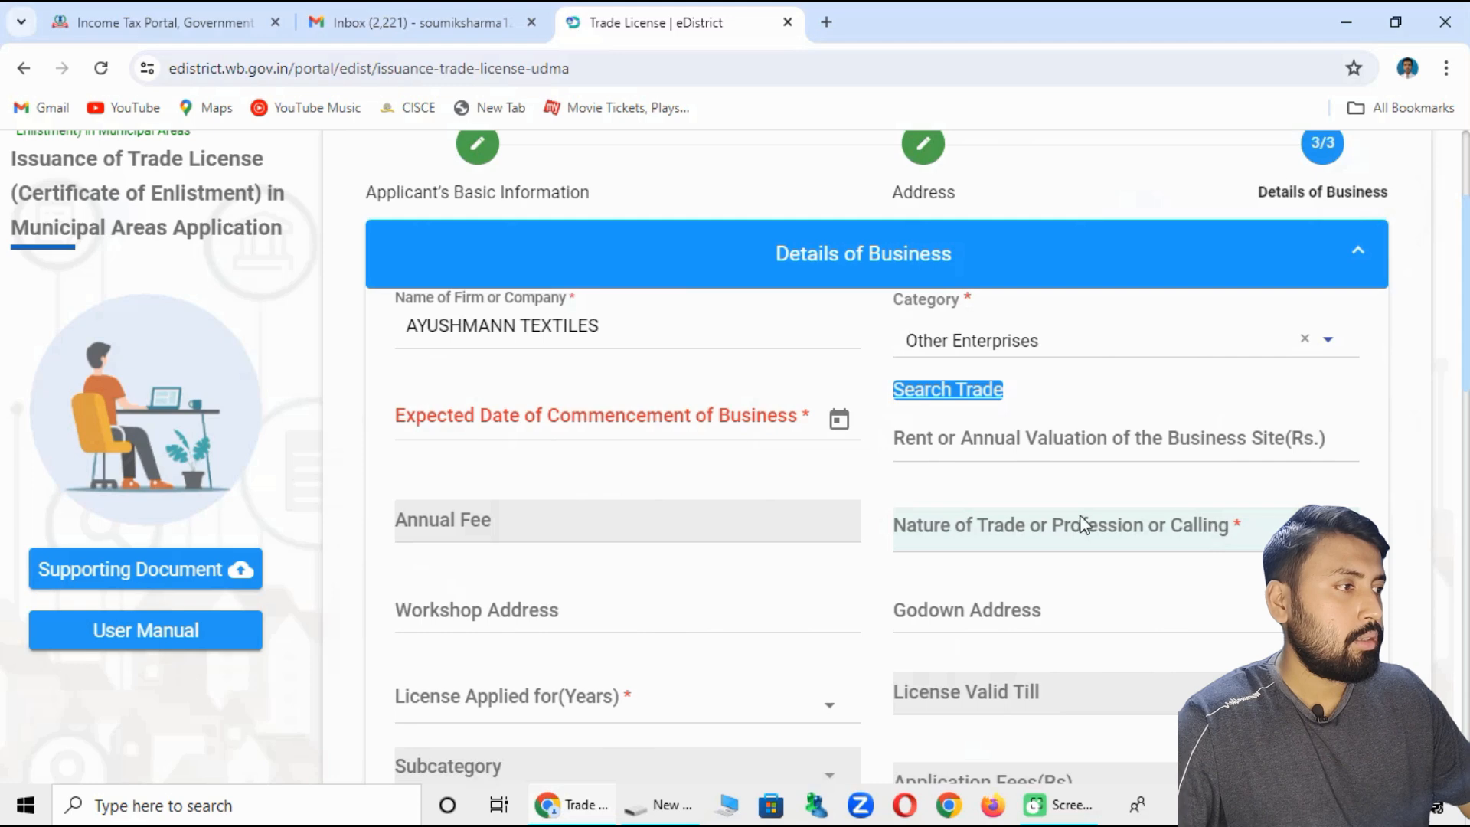
{"action": "left_click", "coordinate": [1141, 539]}
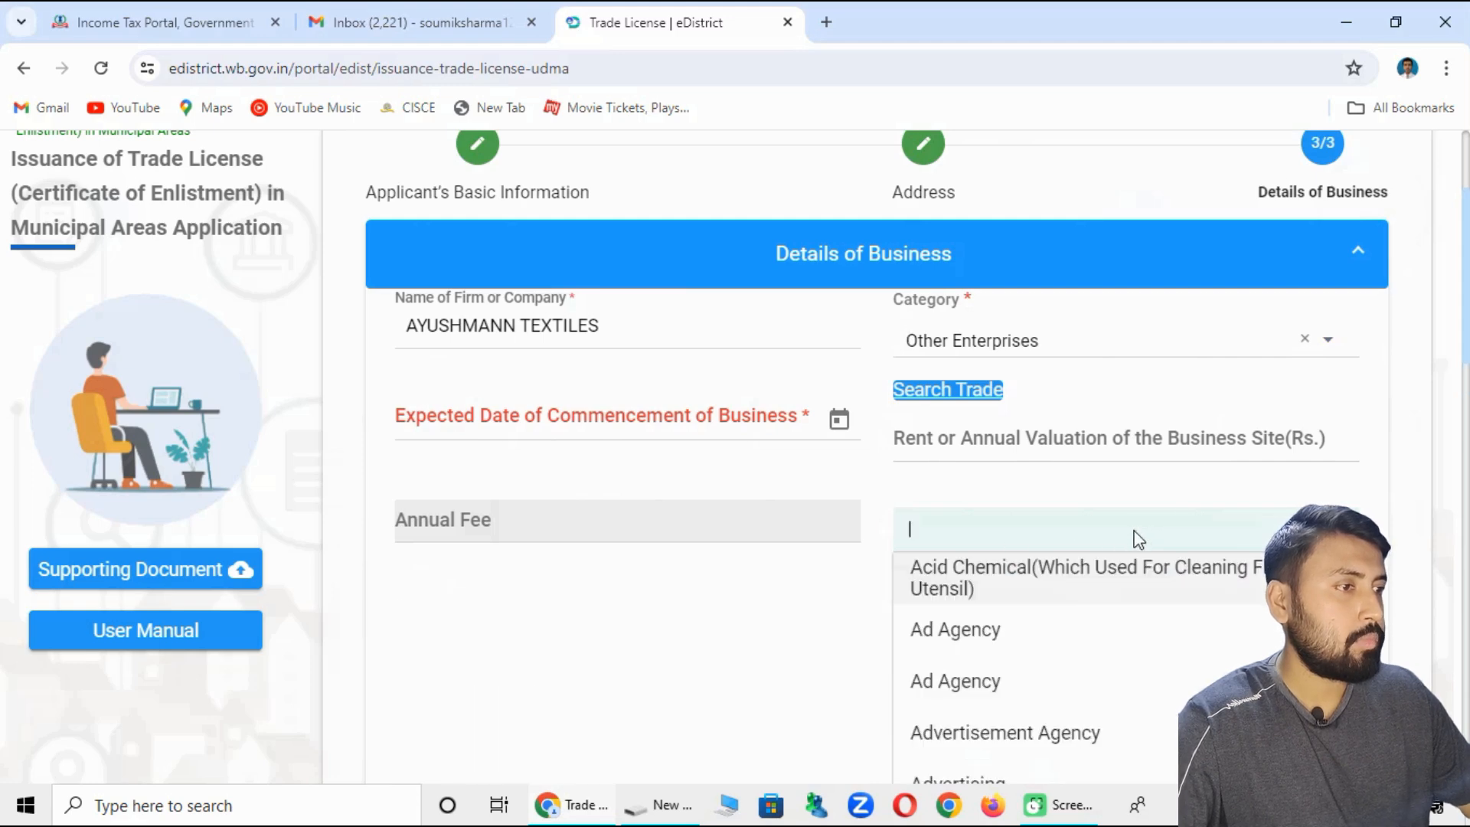
{"action": "scroll", "coordinate": [1136, 597], "scroll_direction": "down", "scroll_amount": 2}
{"action": "type", "text": "EC"}
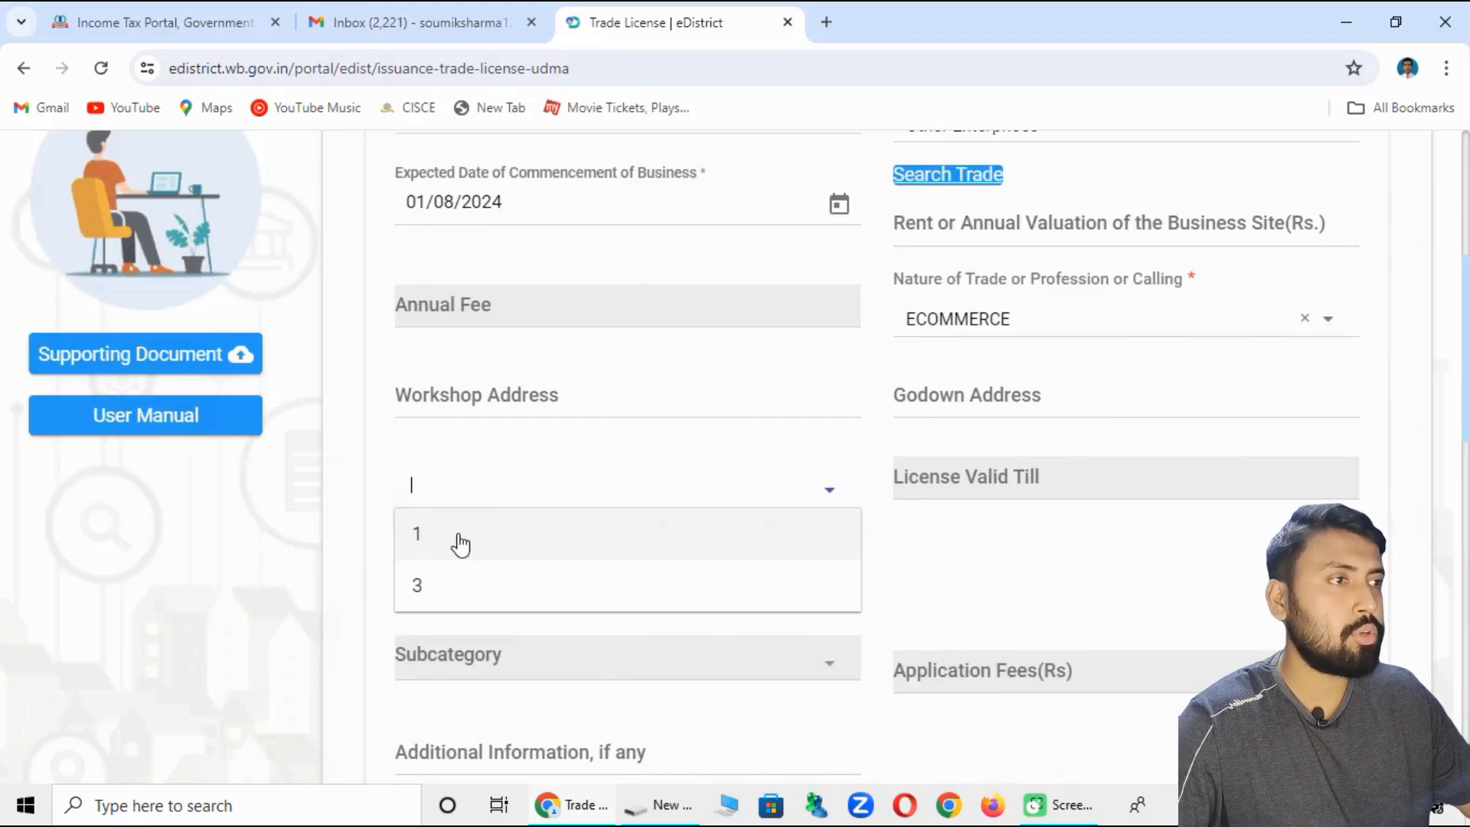
{"action": "left_click", "coordinate": [457, 536]}
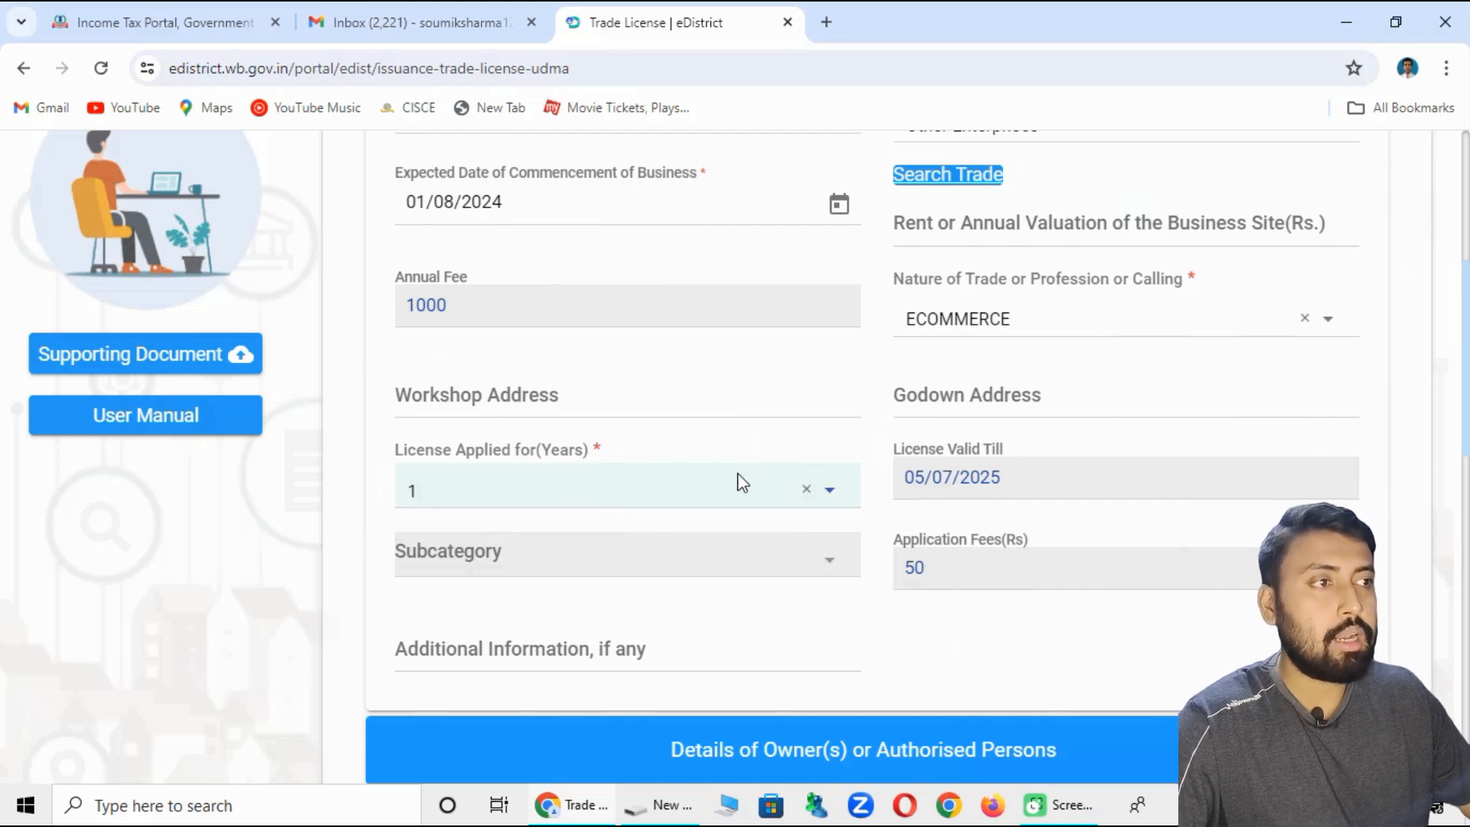
{"action": "scroll", "coordinate": [842, 498], "scroll_direction": "down", "scroll_amount": 1}
{"action": "scroll", "coordinate": [881, 529], "scroll_direction": "up", "scroll_amount": 1}
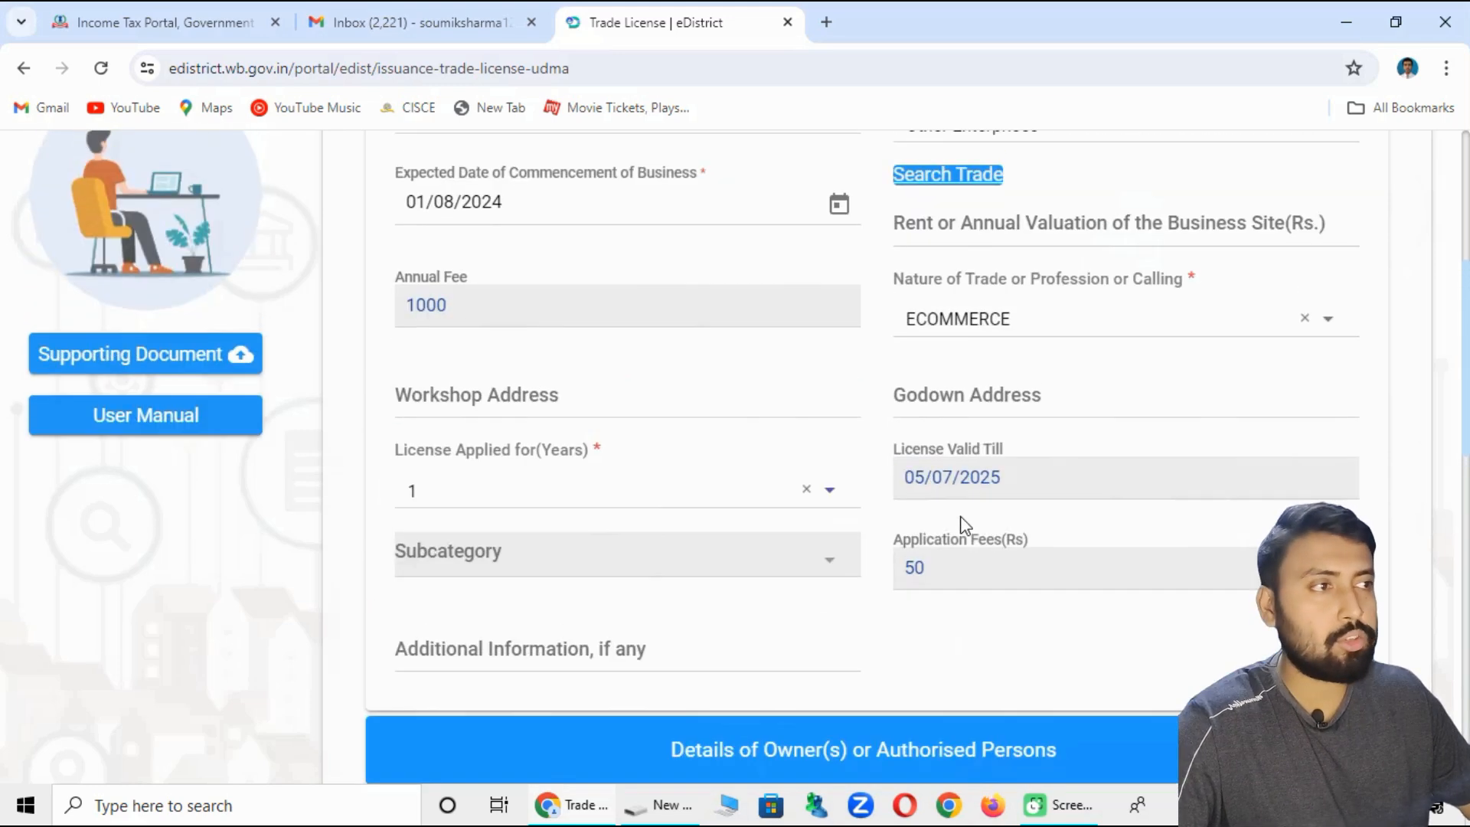
{"action": "scroll", "coordinate": [965, 581], "scroll_direction": "down", "scroll_amount": 1}
{"action": "scroll", "coordinate": [950, 520], "scroll_direction": "down", "scroll_amount": 3}
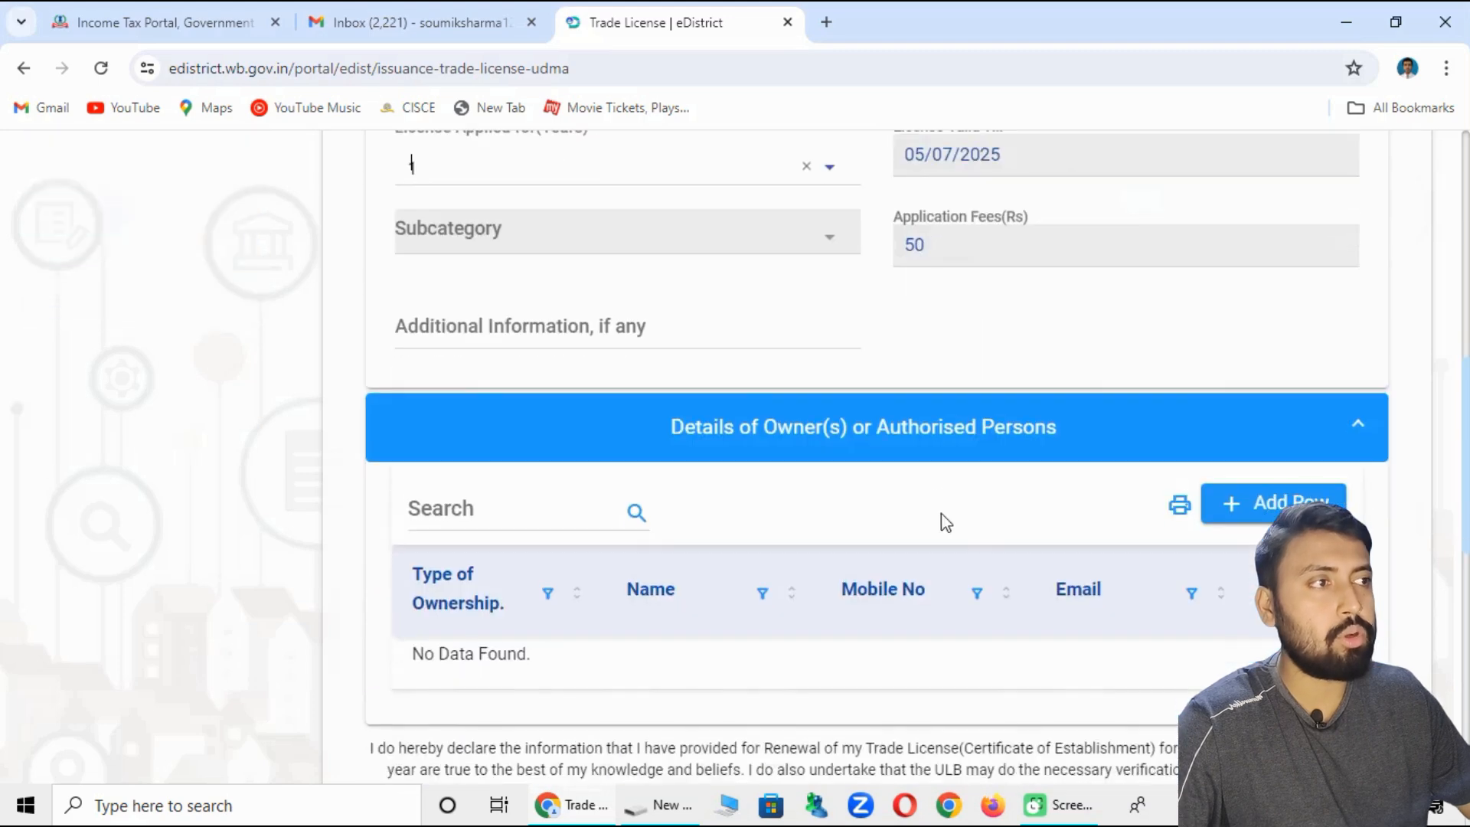
{"action": "scroll", "coordinate": [710, 304], "scroll_direction": "down", "scroll_amount": 1}
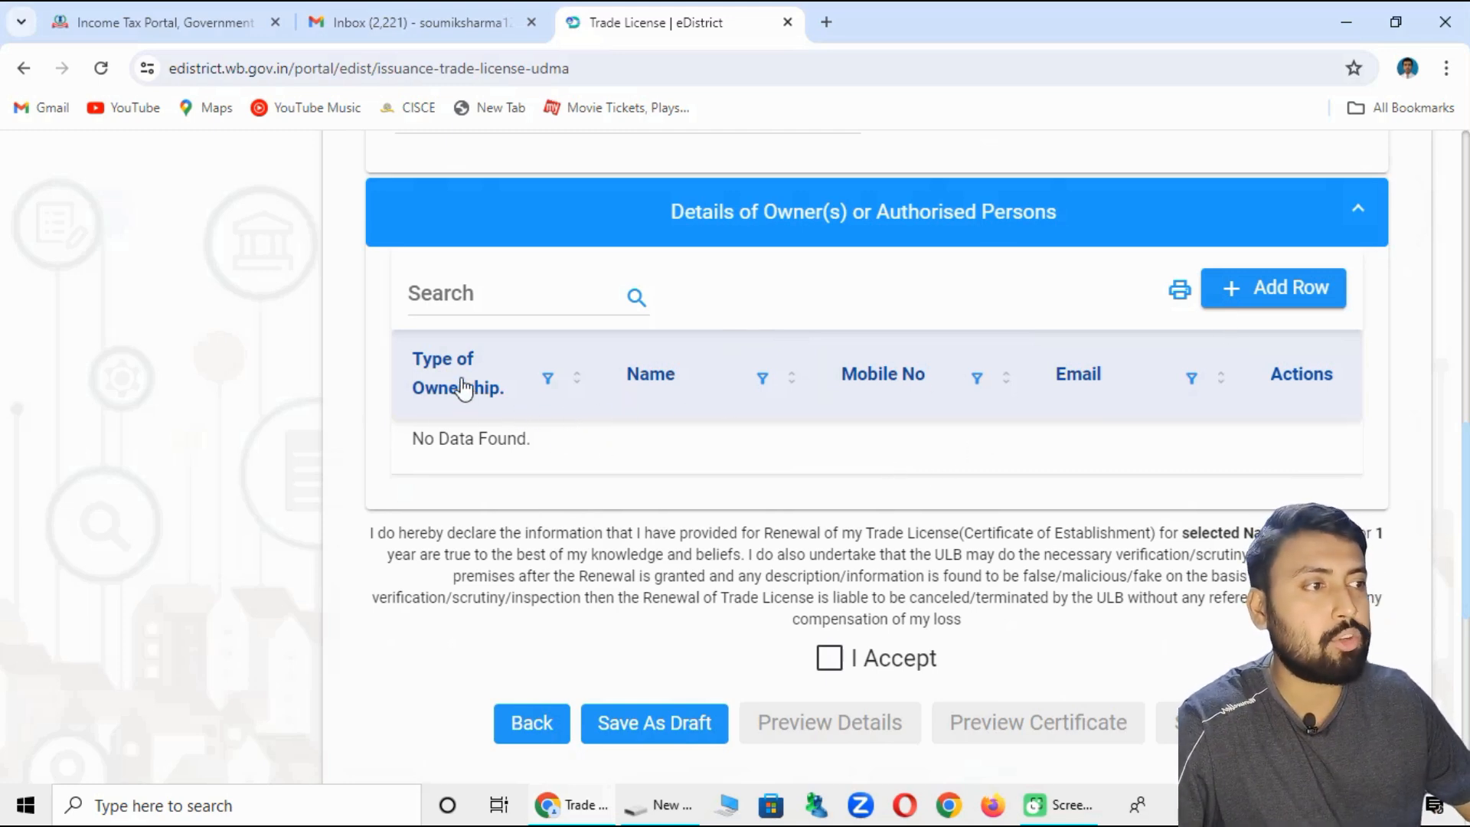
{"action": "left_click", "coordinate": [548, 378]}
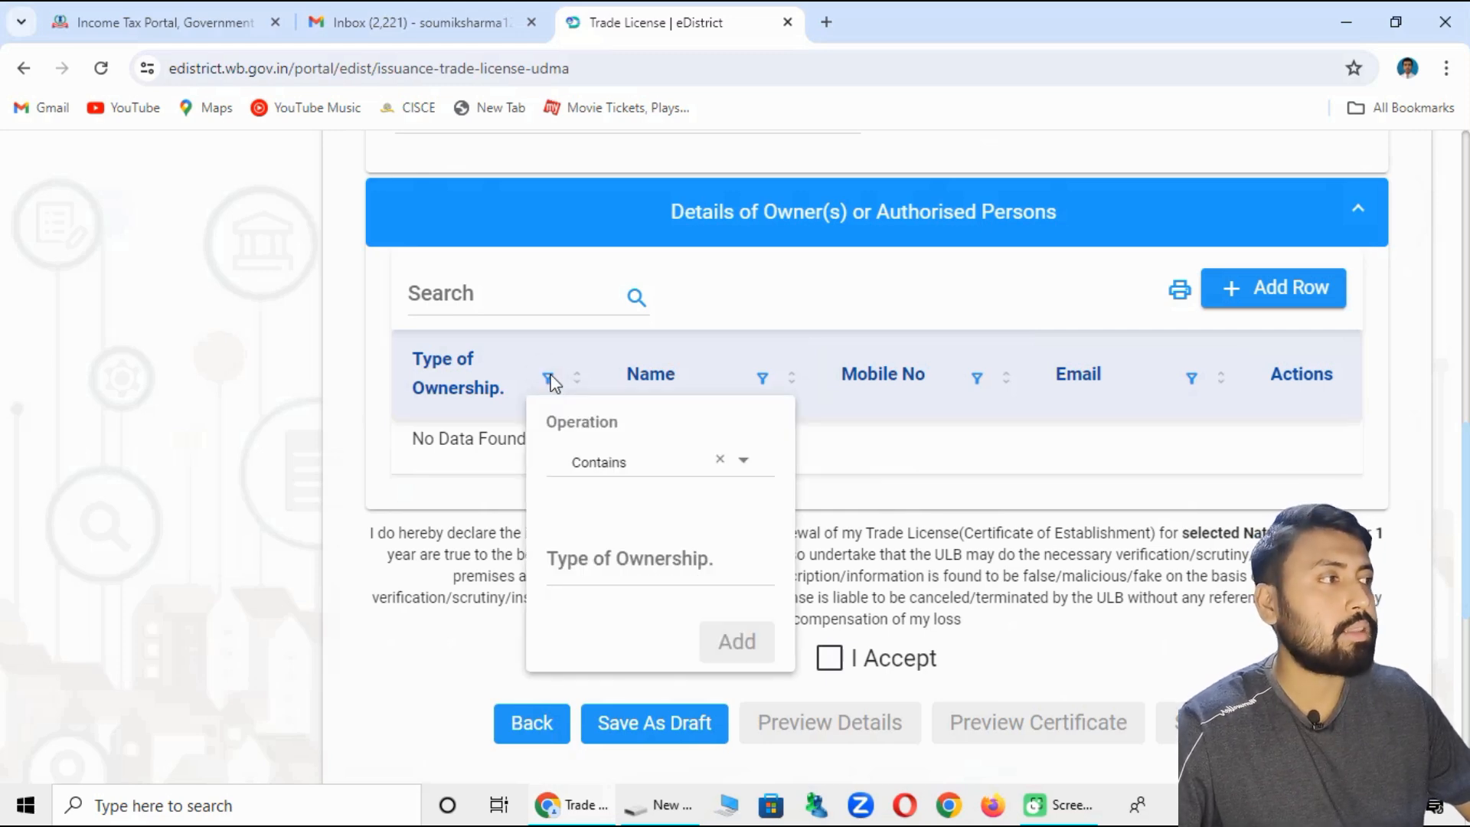
{"action": "left_click", "coordinate": [746, 463]}
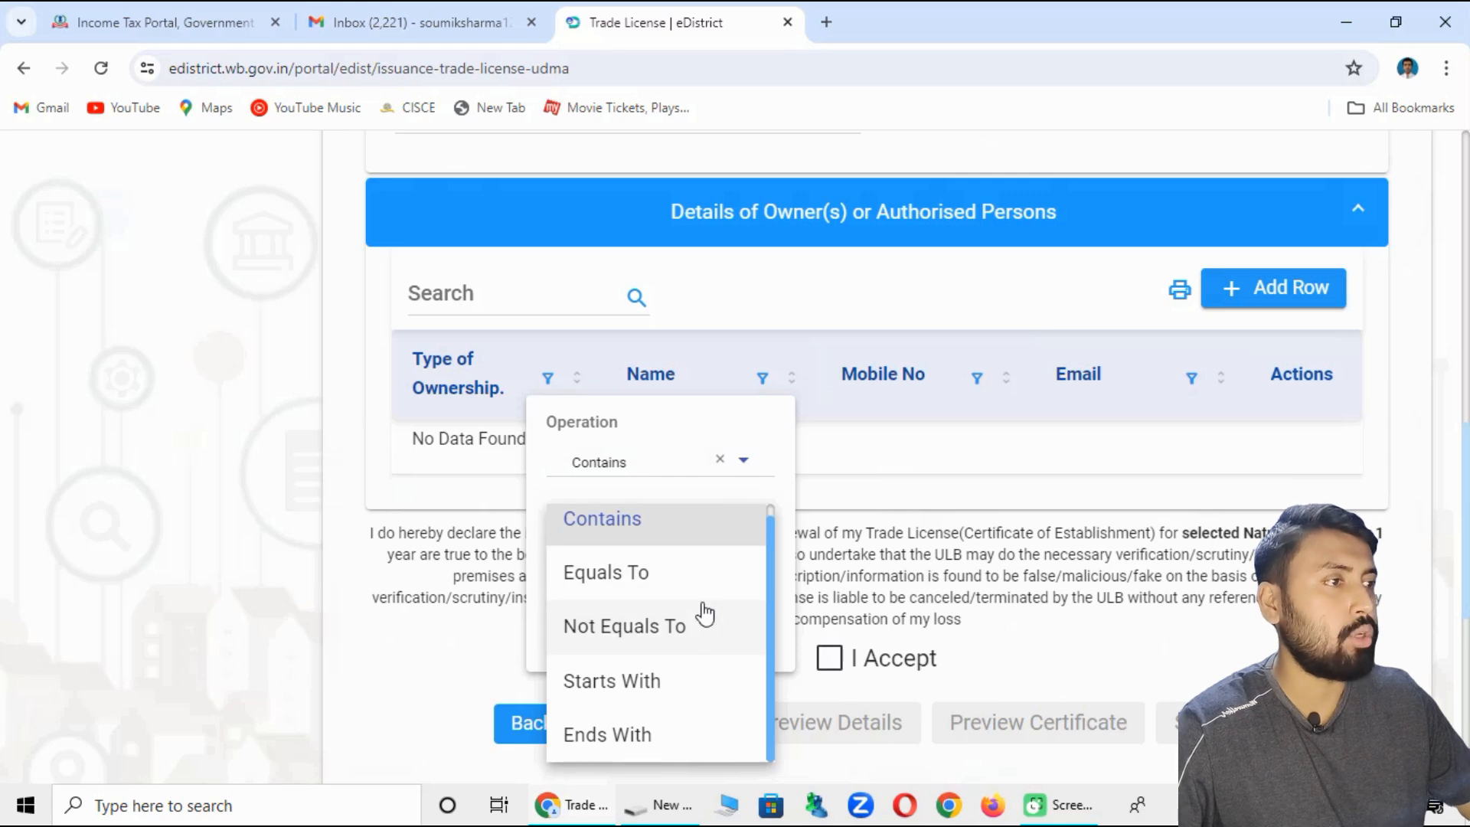
{"action": "left_click", "coordinate": [866, 451]}
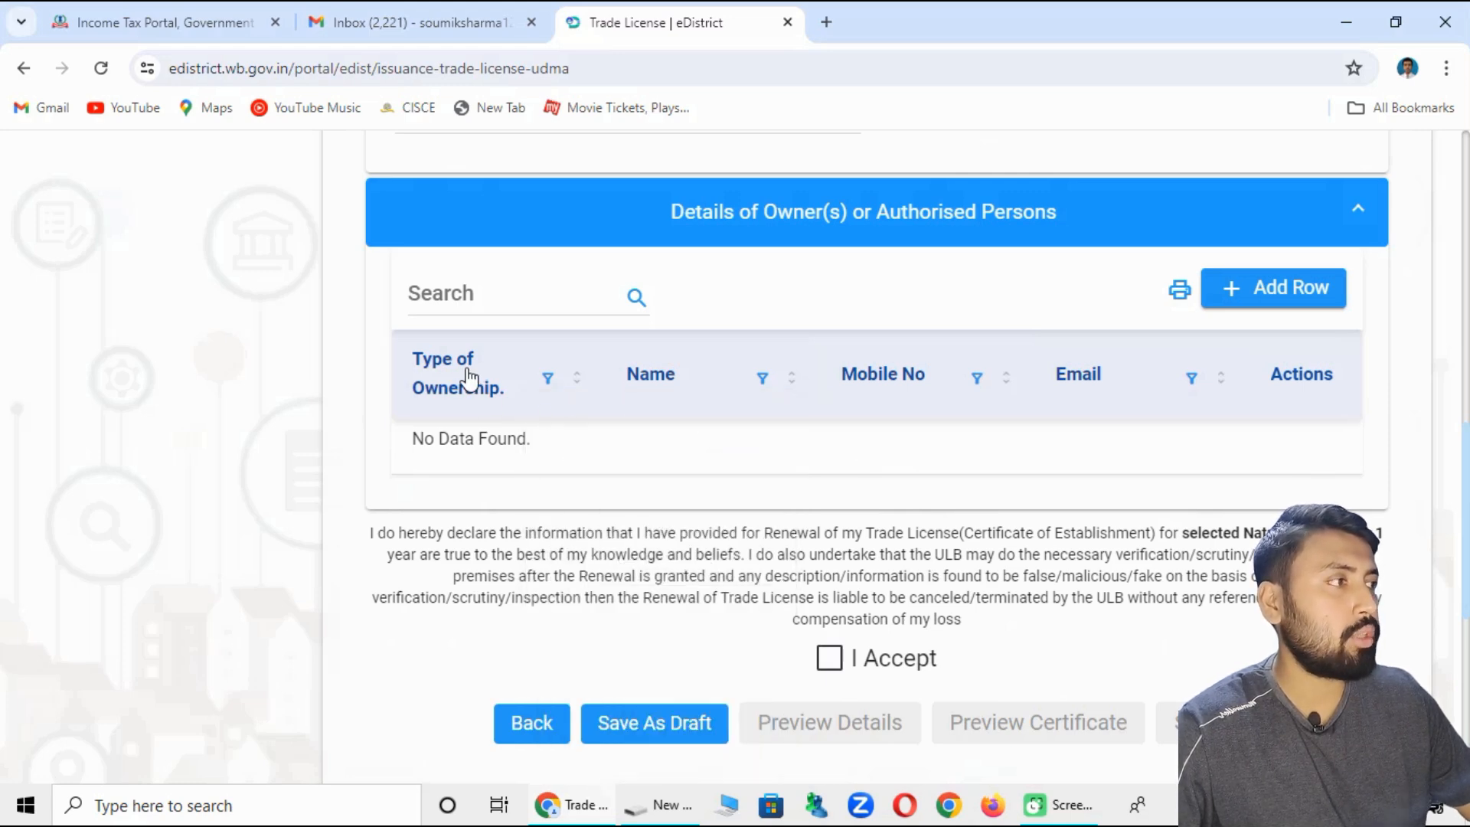
{"action": "left_click_drag", "start_coordinate": [555, 389], "coordinate": [413, 358]}
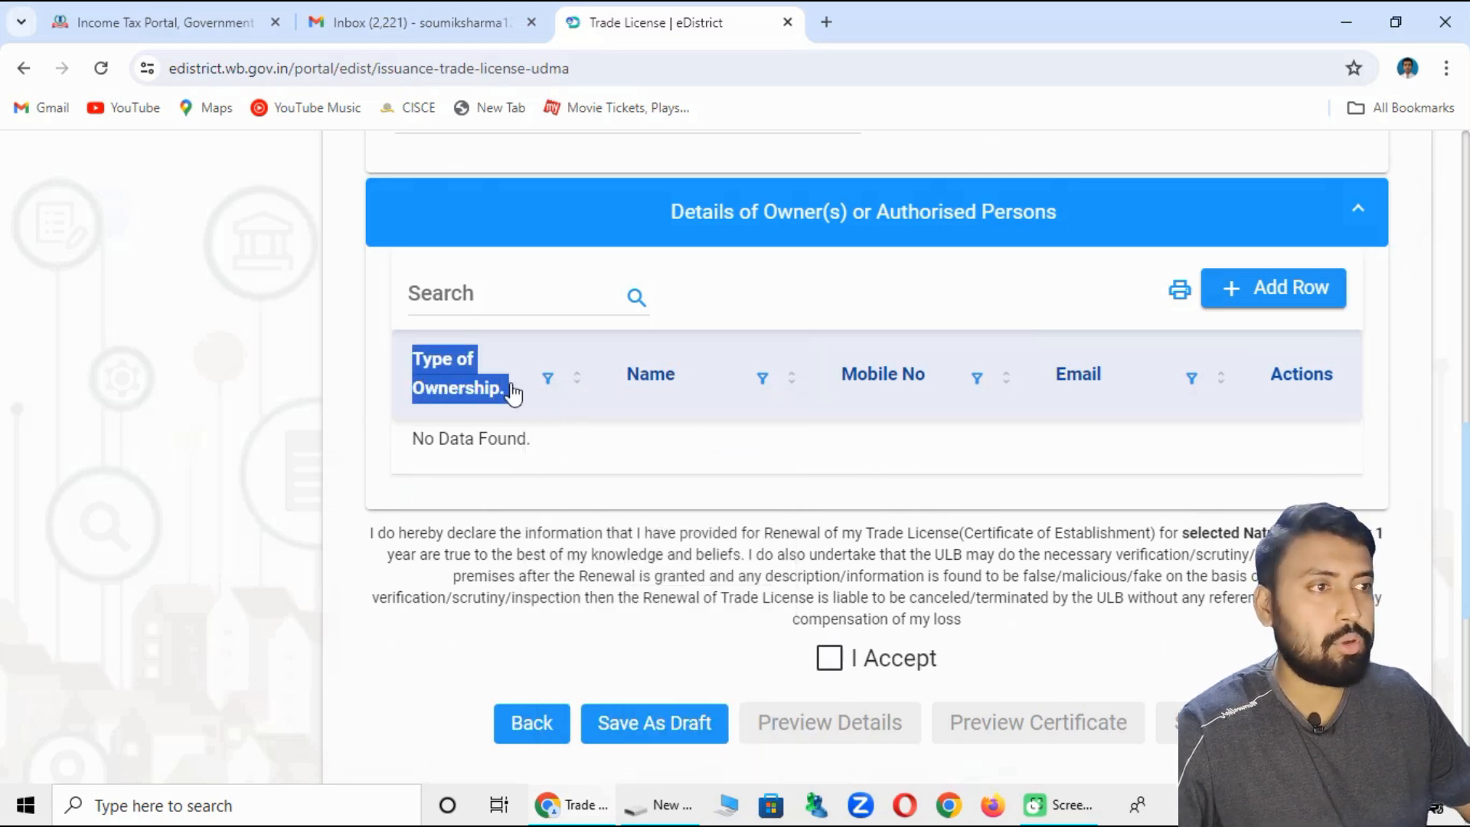
{"action": "left_click", "coordinate": [669, 455]}
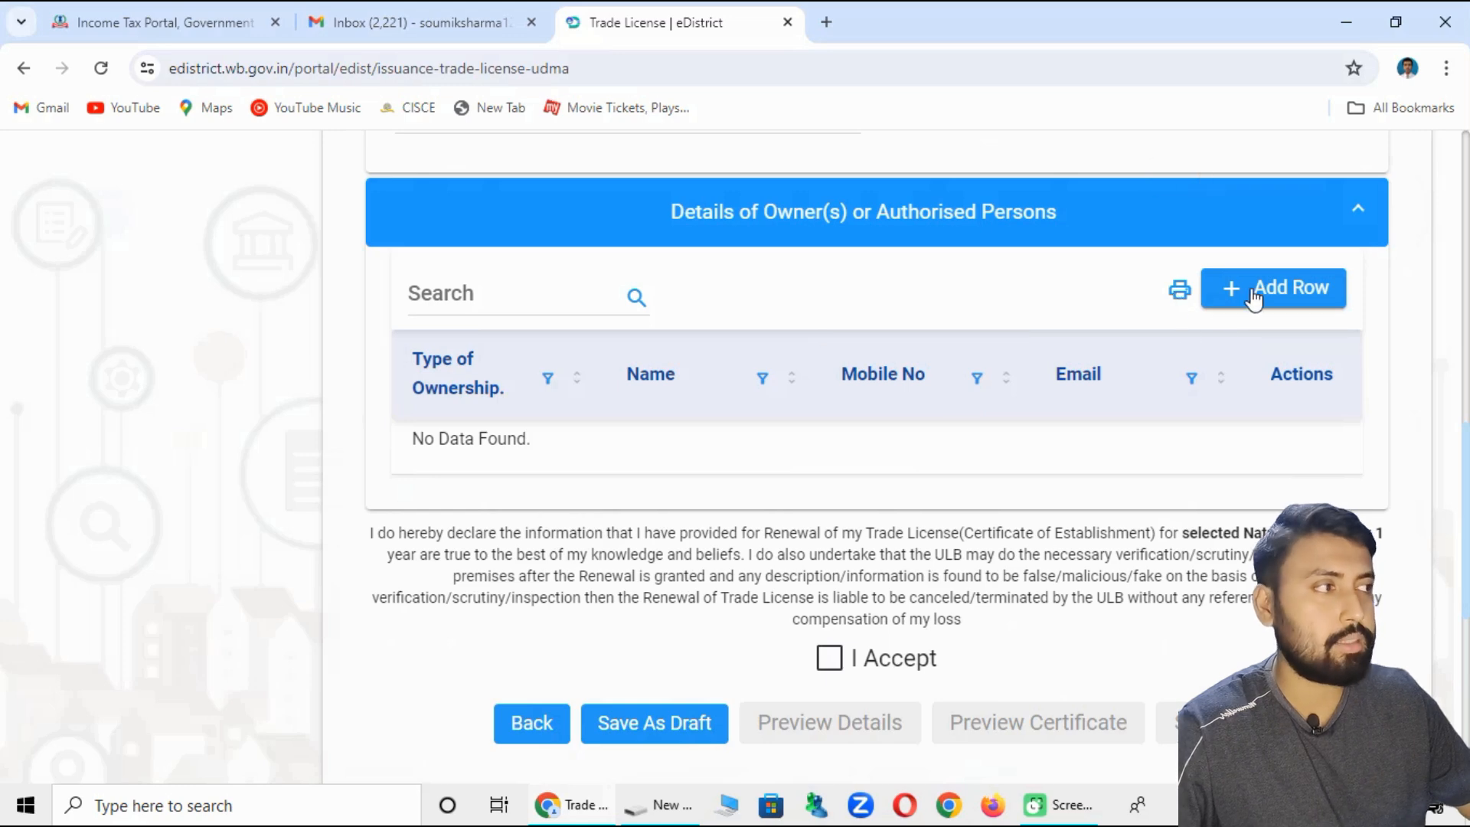
Step: Add a Proprietor row to the Owner(s) table containing the owner's full name
{"action": "left_click", "coordinate": [1255, 297]}
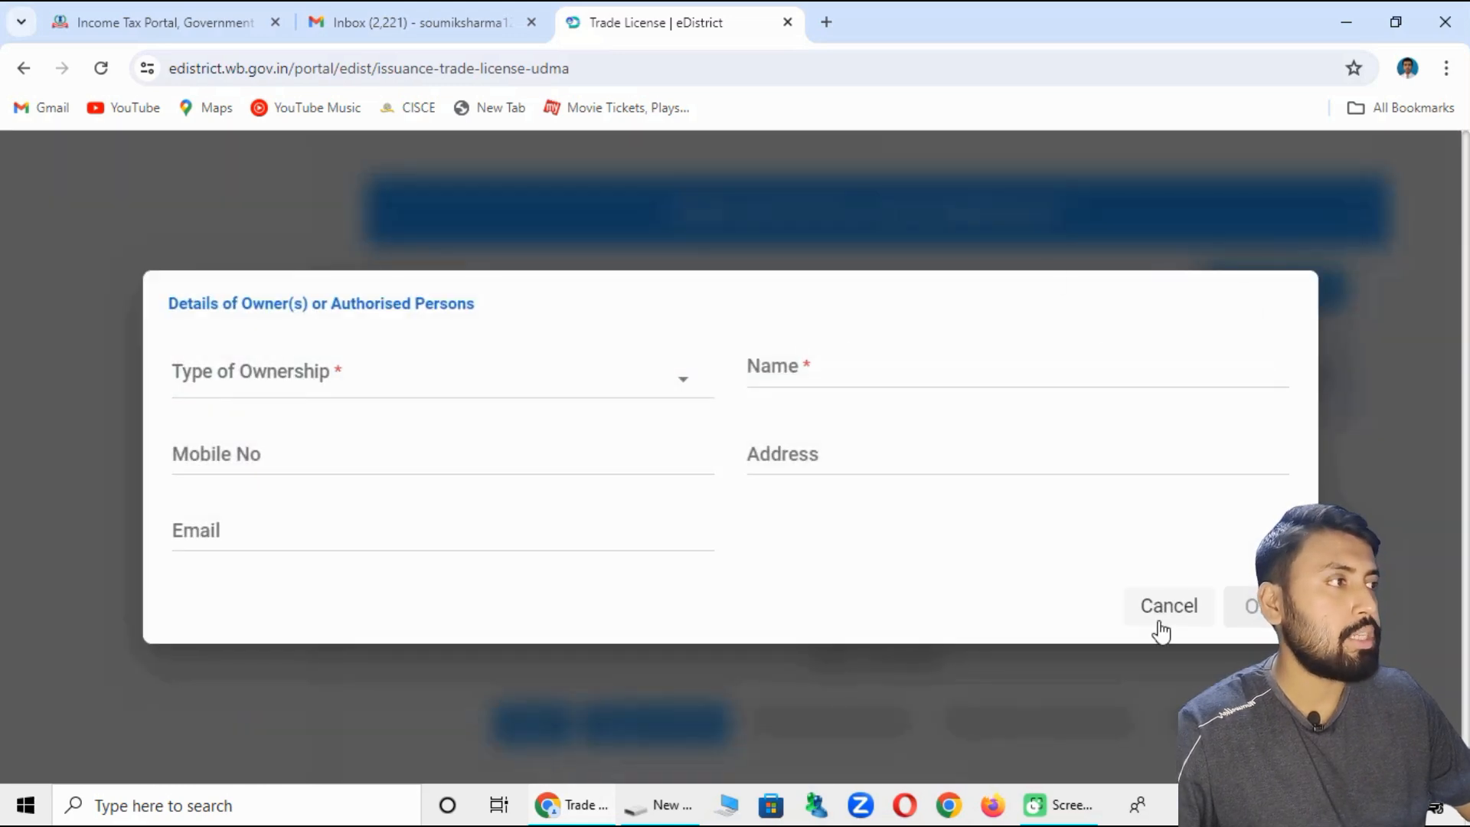
{"action": "left_click", "coordinate": [1160, 609]}
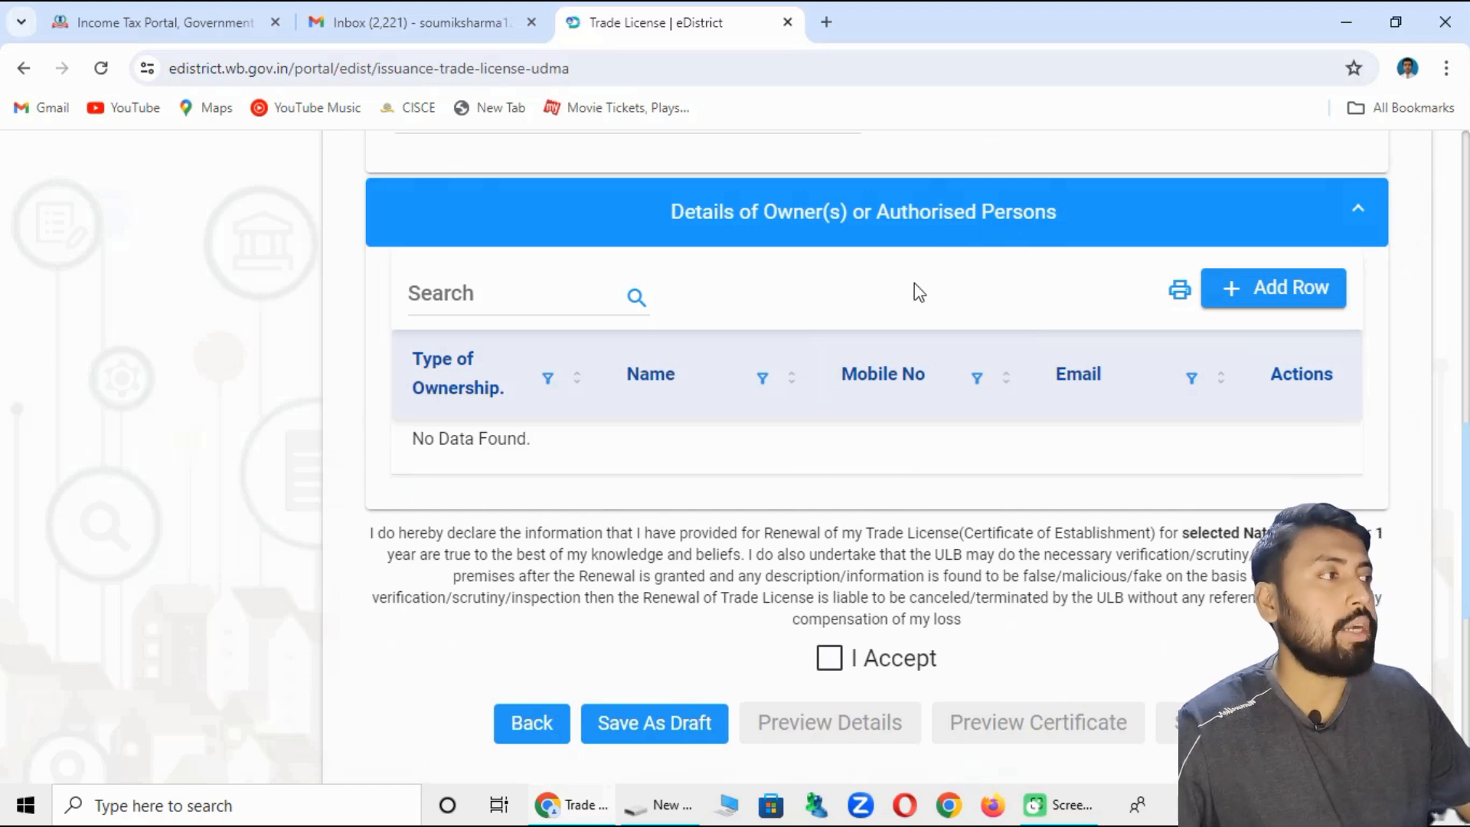
{"action": "left_click", "coordinate": [1244, 294]}
{"action": "left_click", "coordinate": [338, 369]}
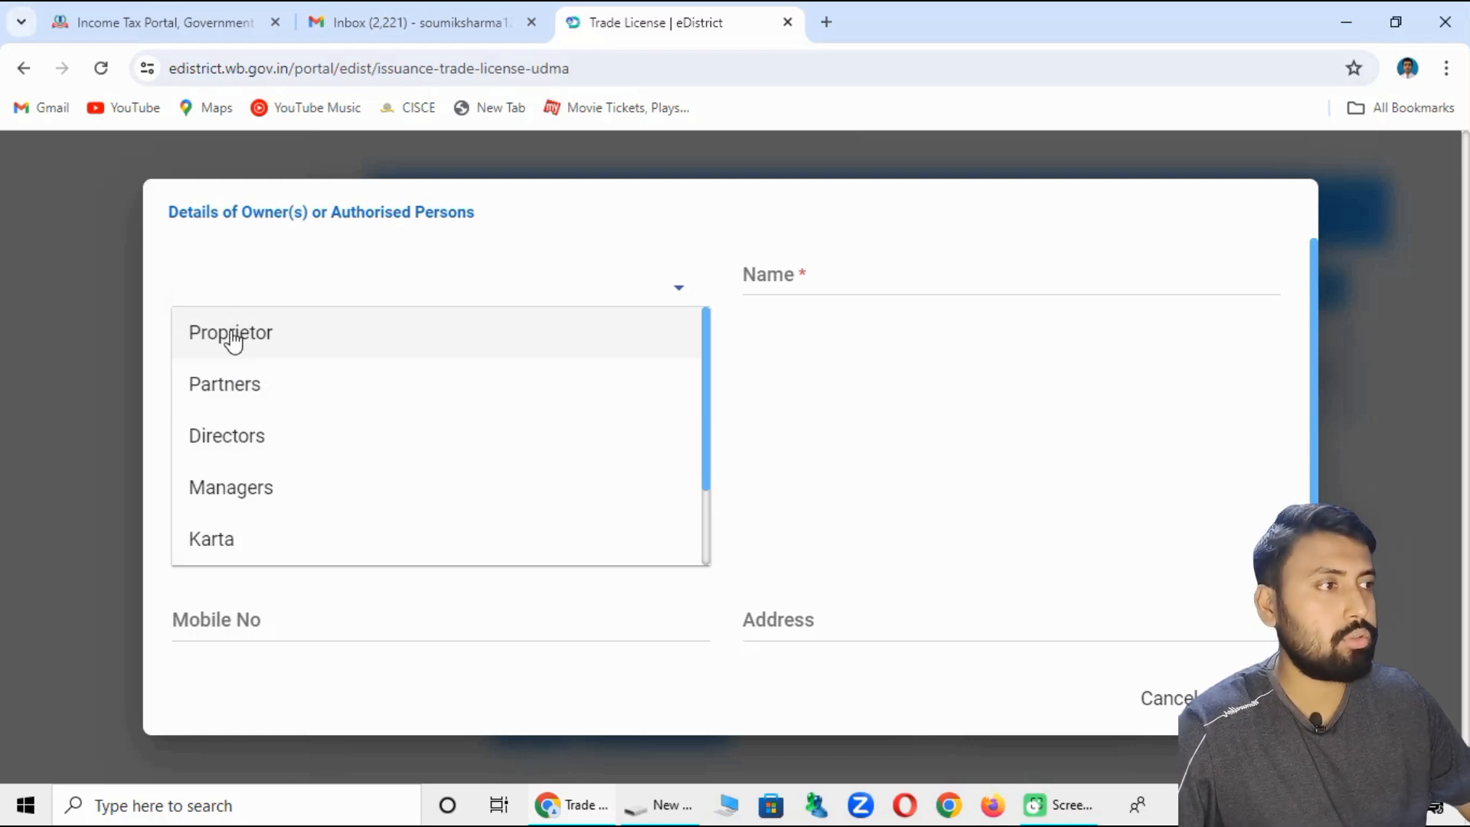
{"action": "left_click", "coordinate": [232, 337]}
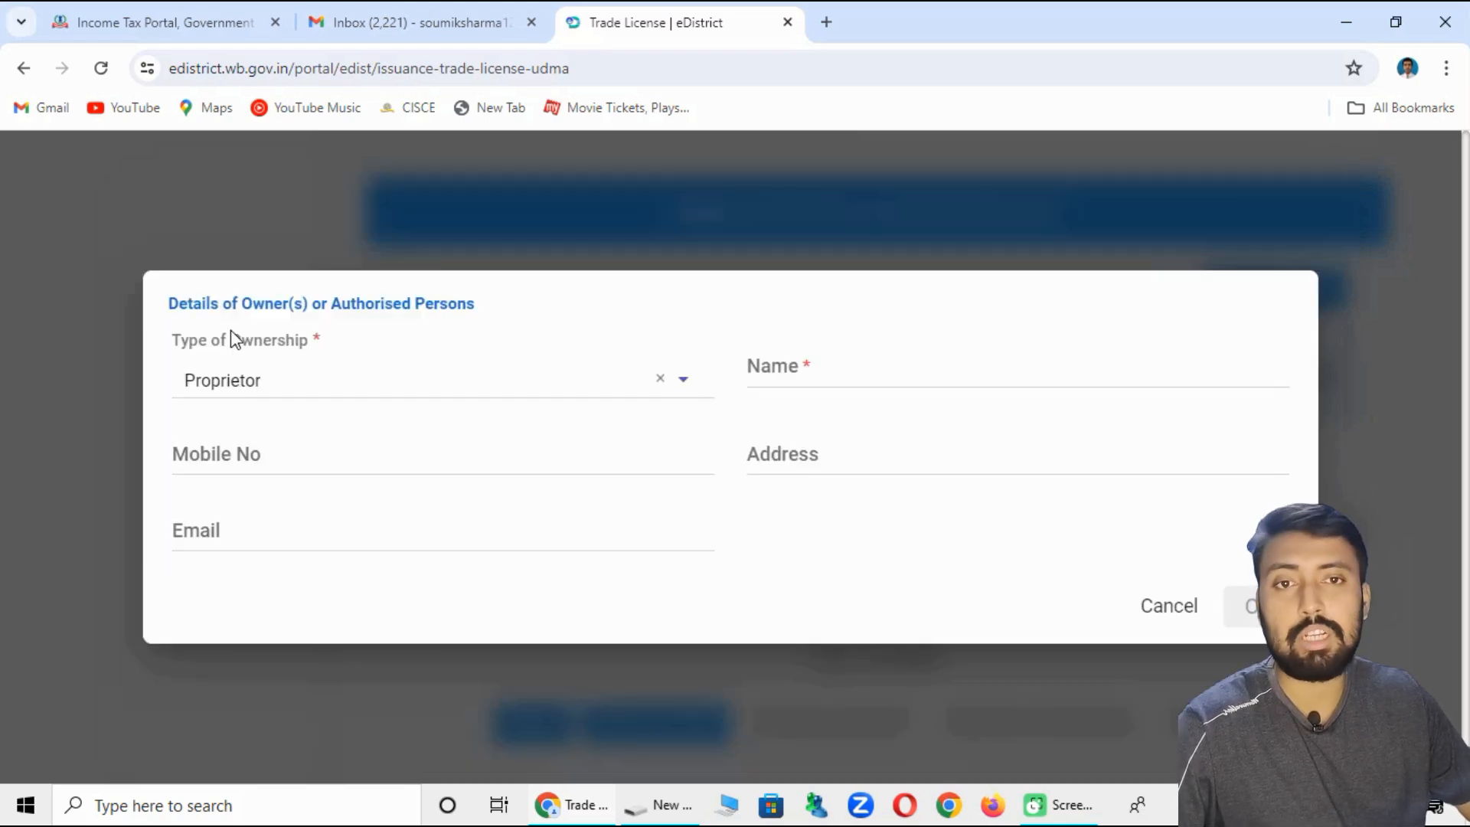
{"action": "left_click", "coordinate": [760, 362]}
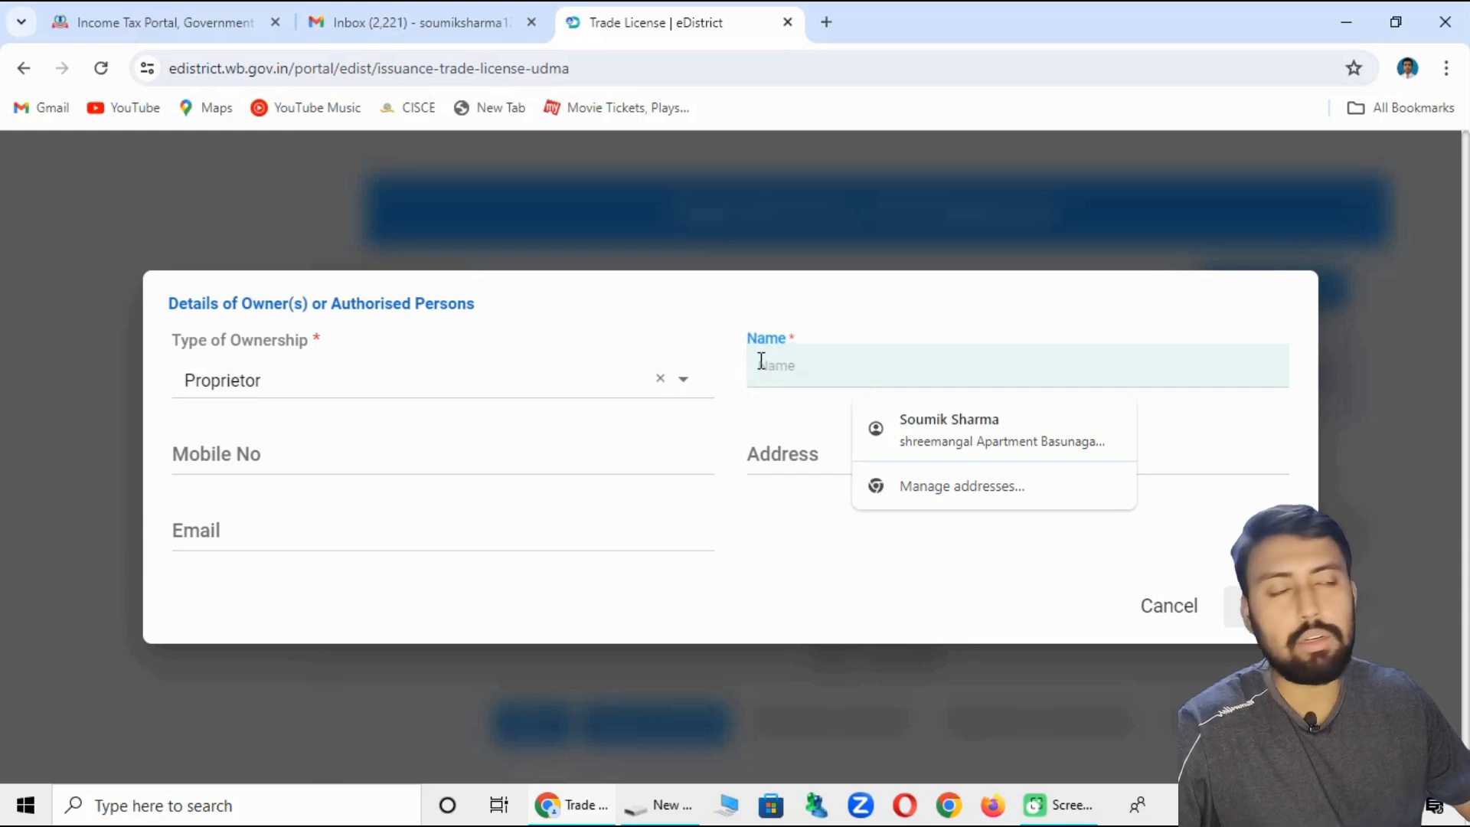
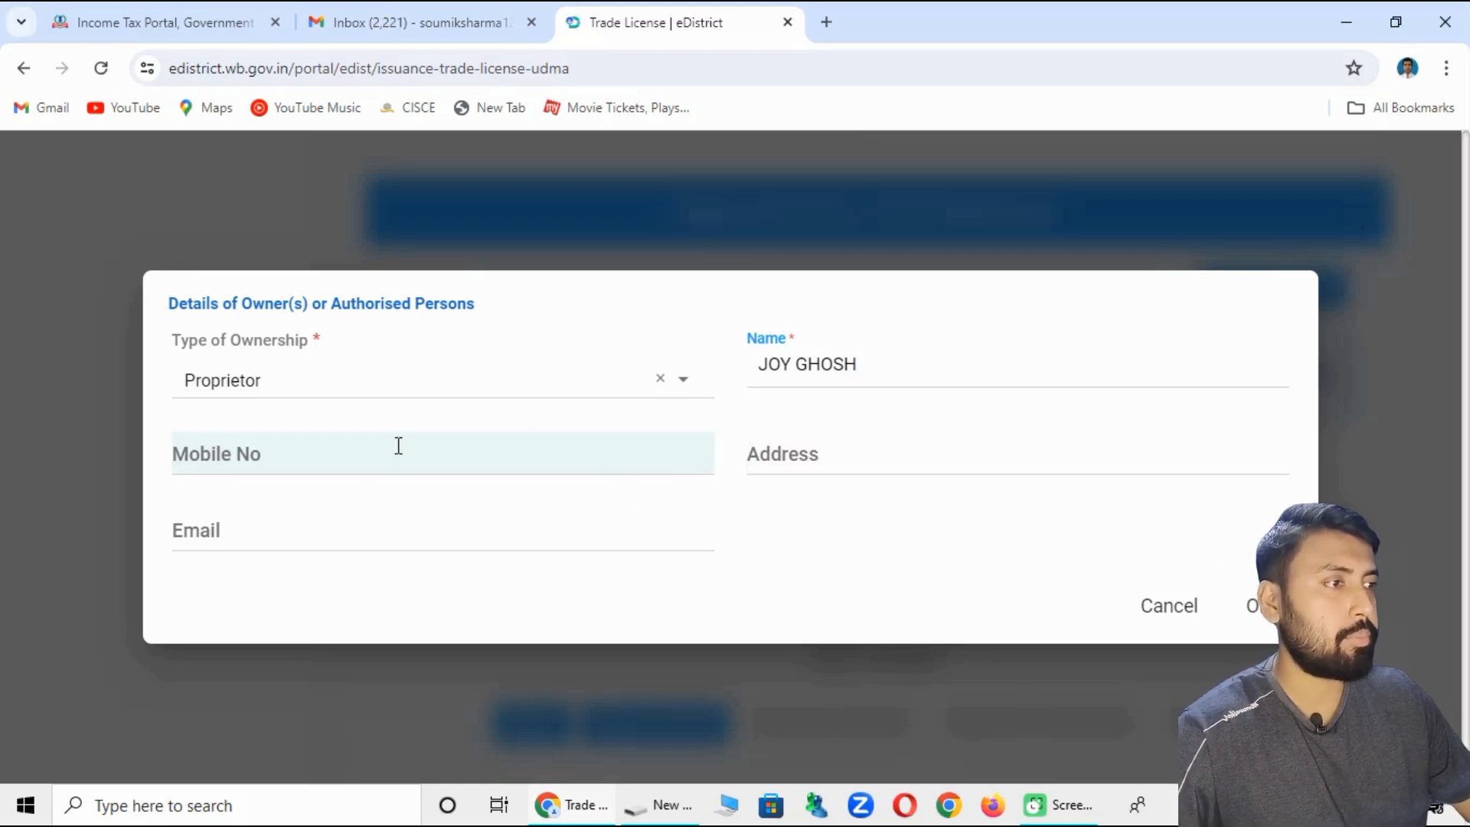
{"action": "left_click", "coordinate": [1253, 613]}
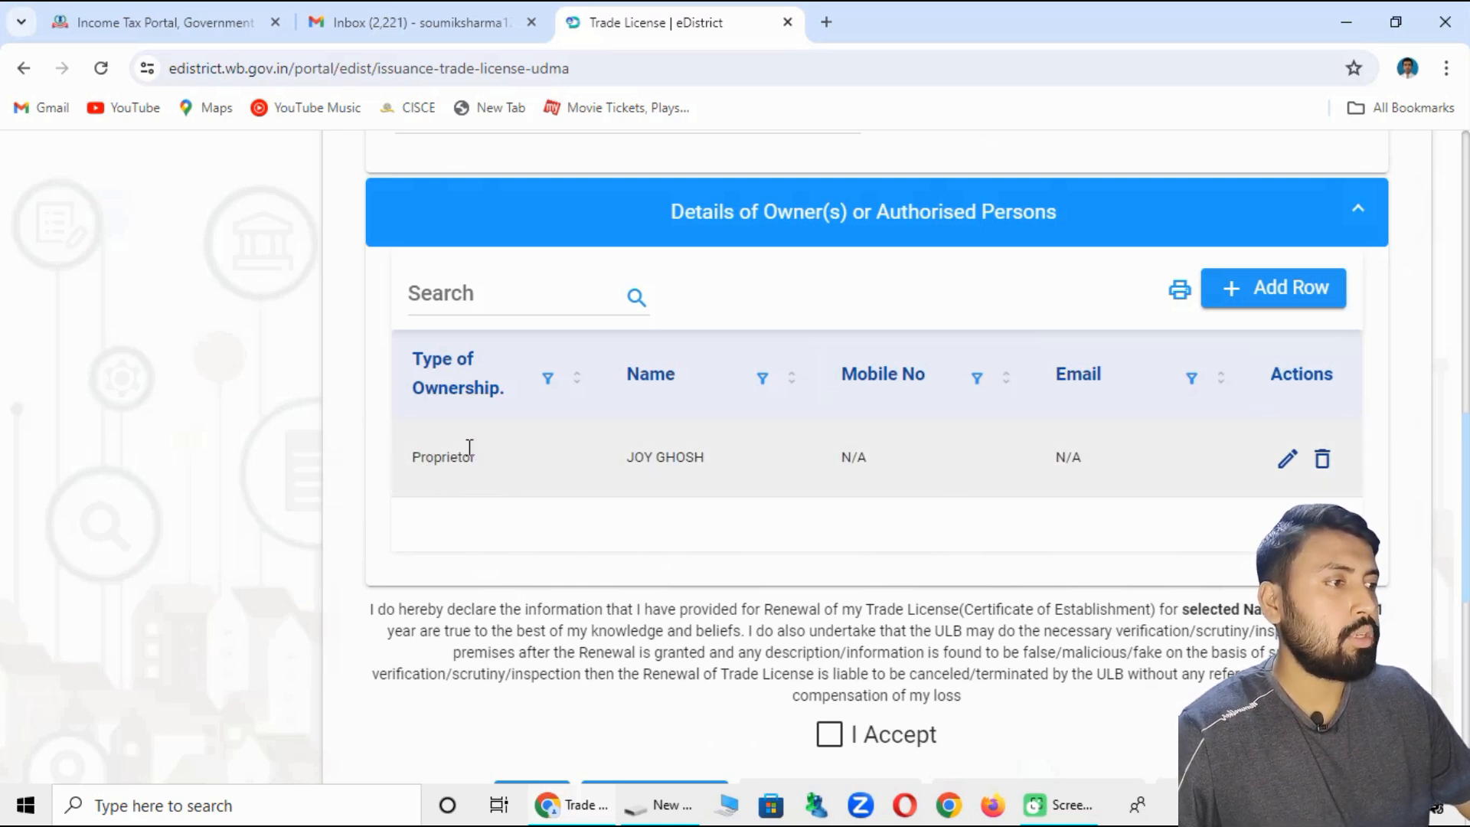
Step: Tick I Accept on the renewal declaration and save the trade licence application as a draft
{"action": "scroll", "coordinate": [916, 450], "scroll_direction": "down", "scroll_amount": 3}
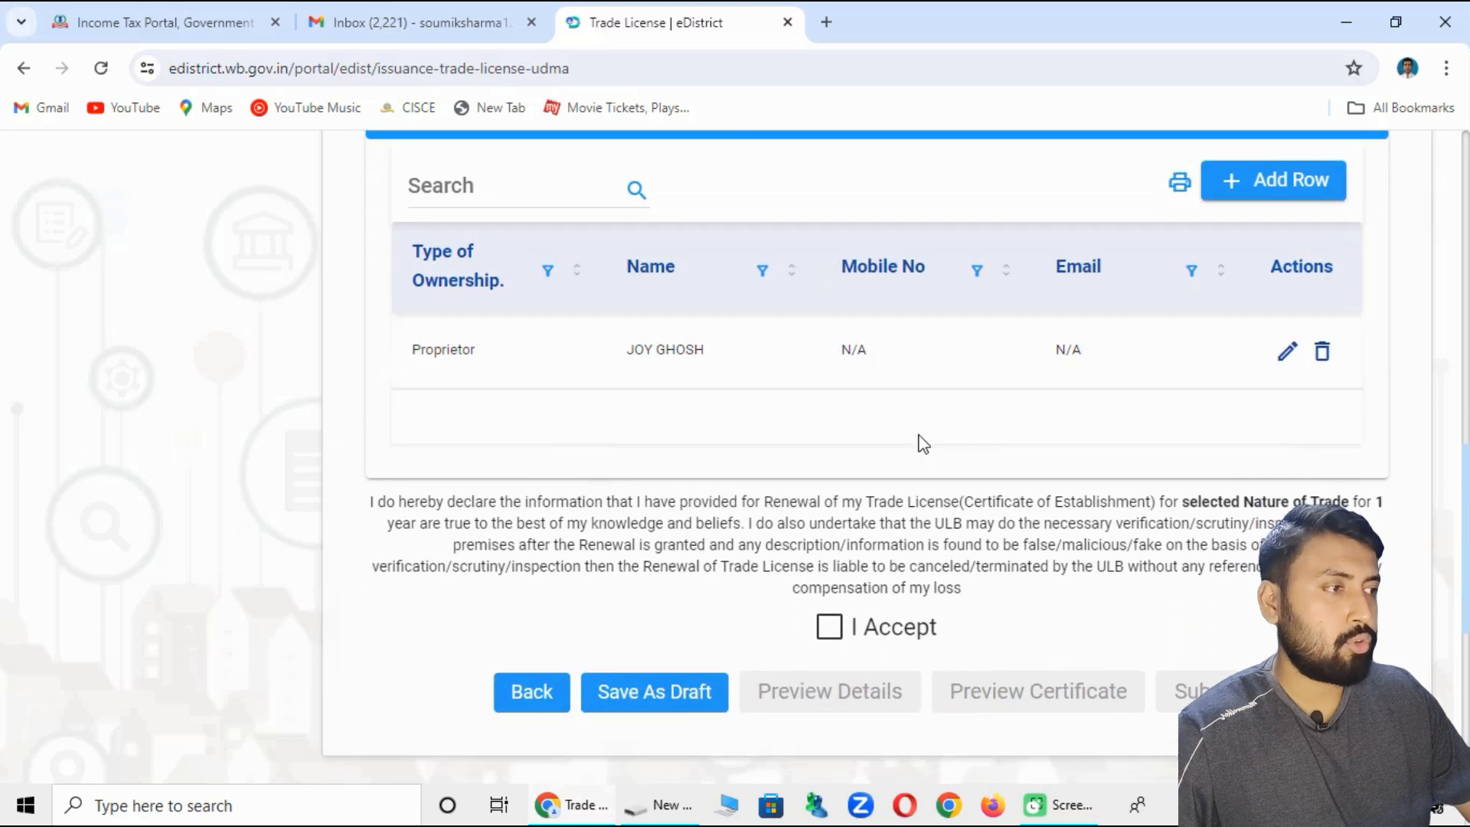
{"action": "left_click", "coordinate": [830, 521]}
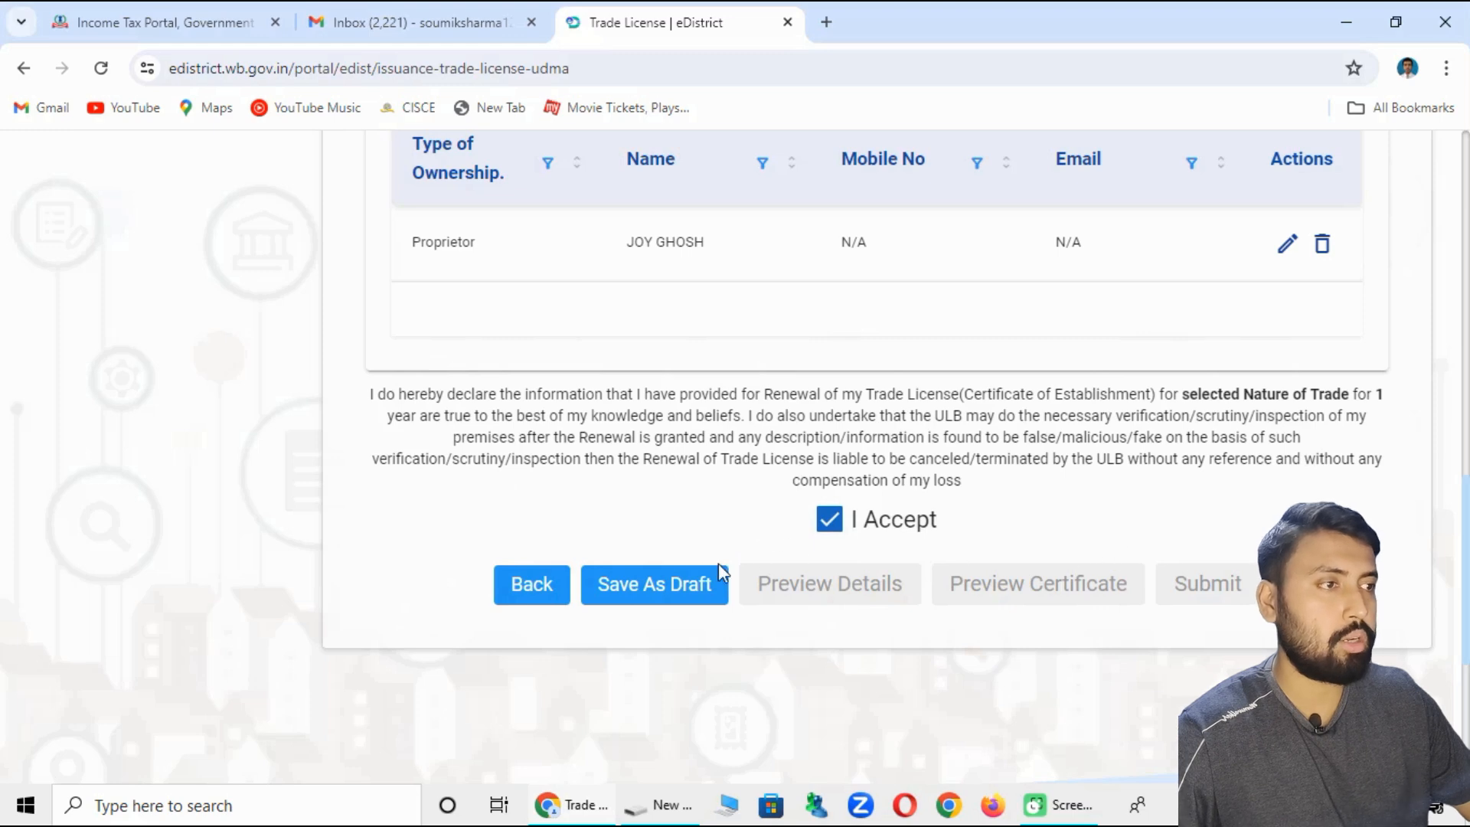
{"action": "left_click", "coordinate": [672, 586]}
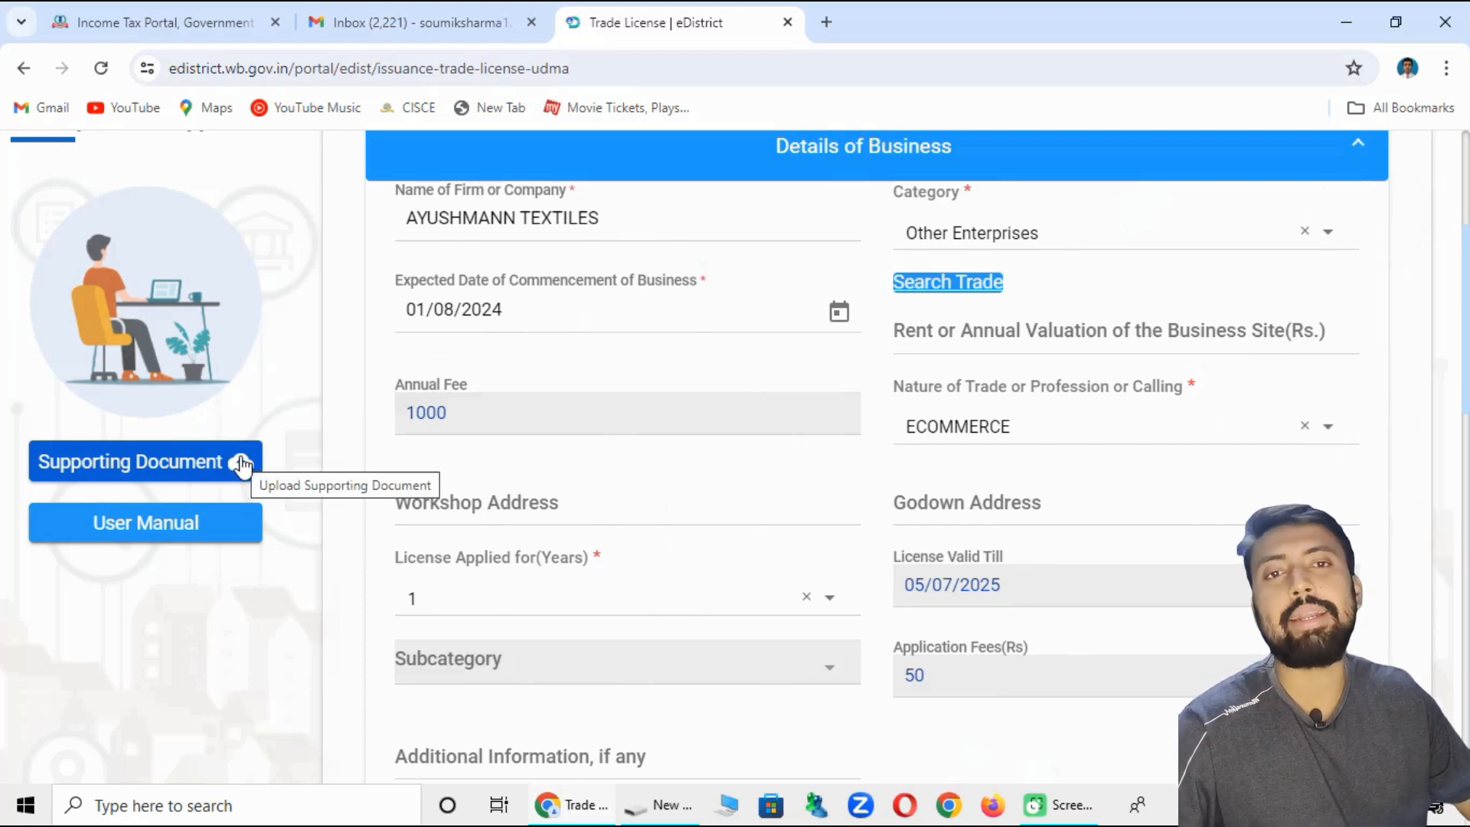
Step: Attach the WhatsApp image from Downloads as an Aadhar Card identity proof
{"action": "left_click", "coordinate": [241, 463]}
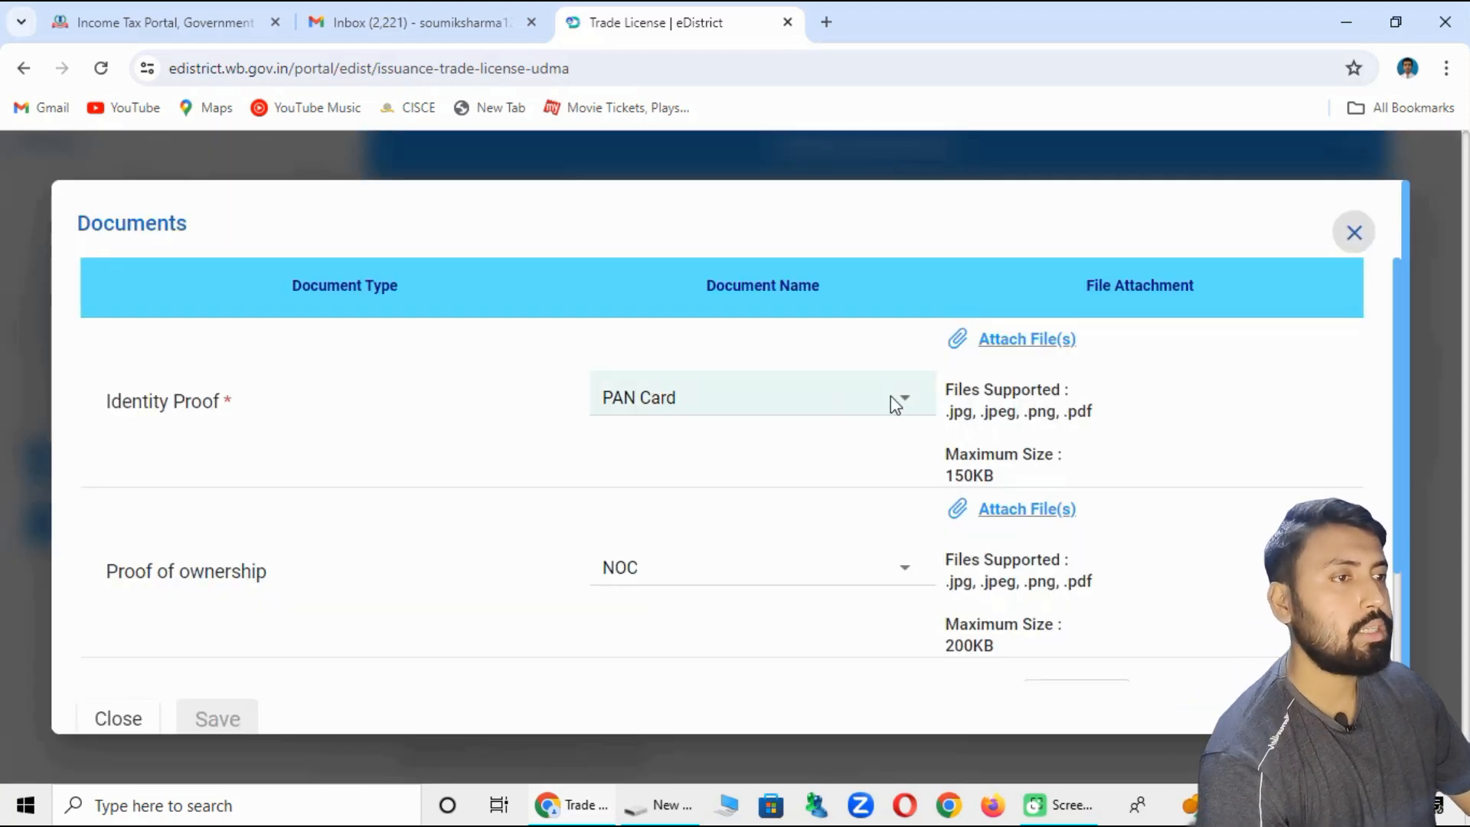
{"action": "left_click", "coordinate": [865, 405]}
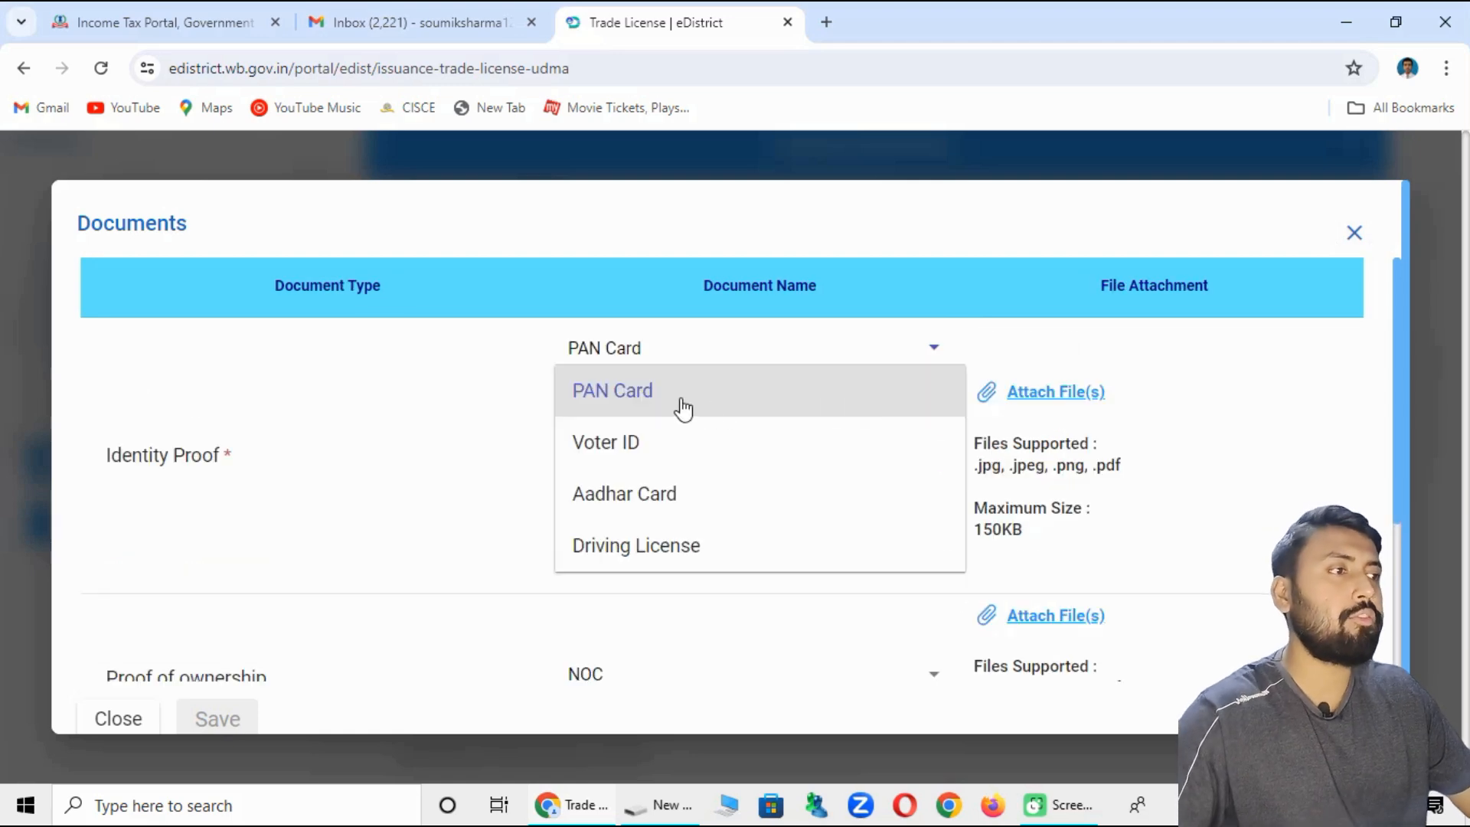
{"action": "left_click", "coordinate": [663, 495]}
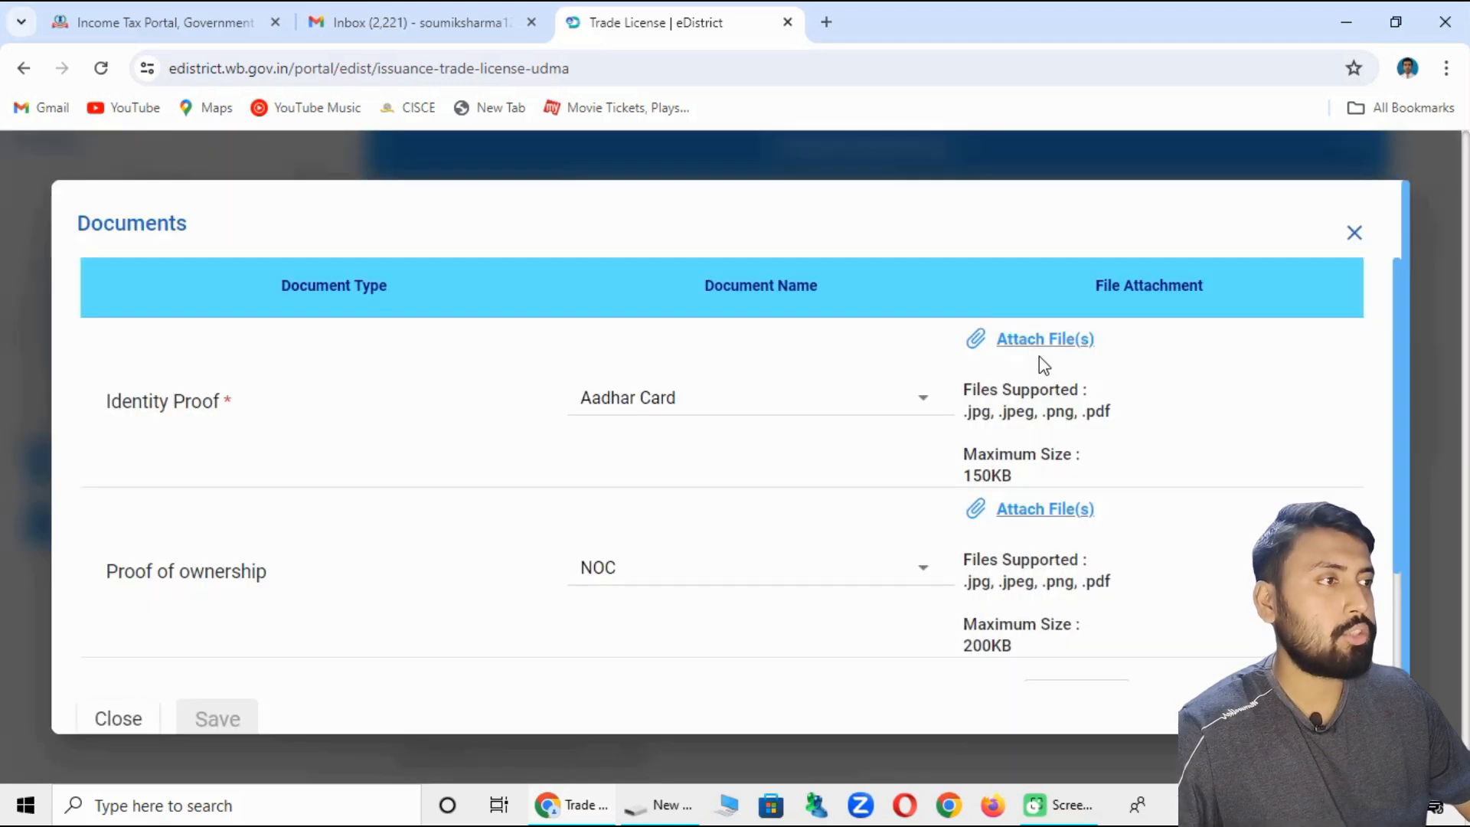
{"action": "left_click", "coordinate": [1046, 340]}
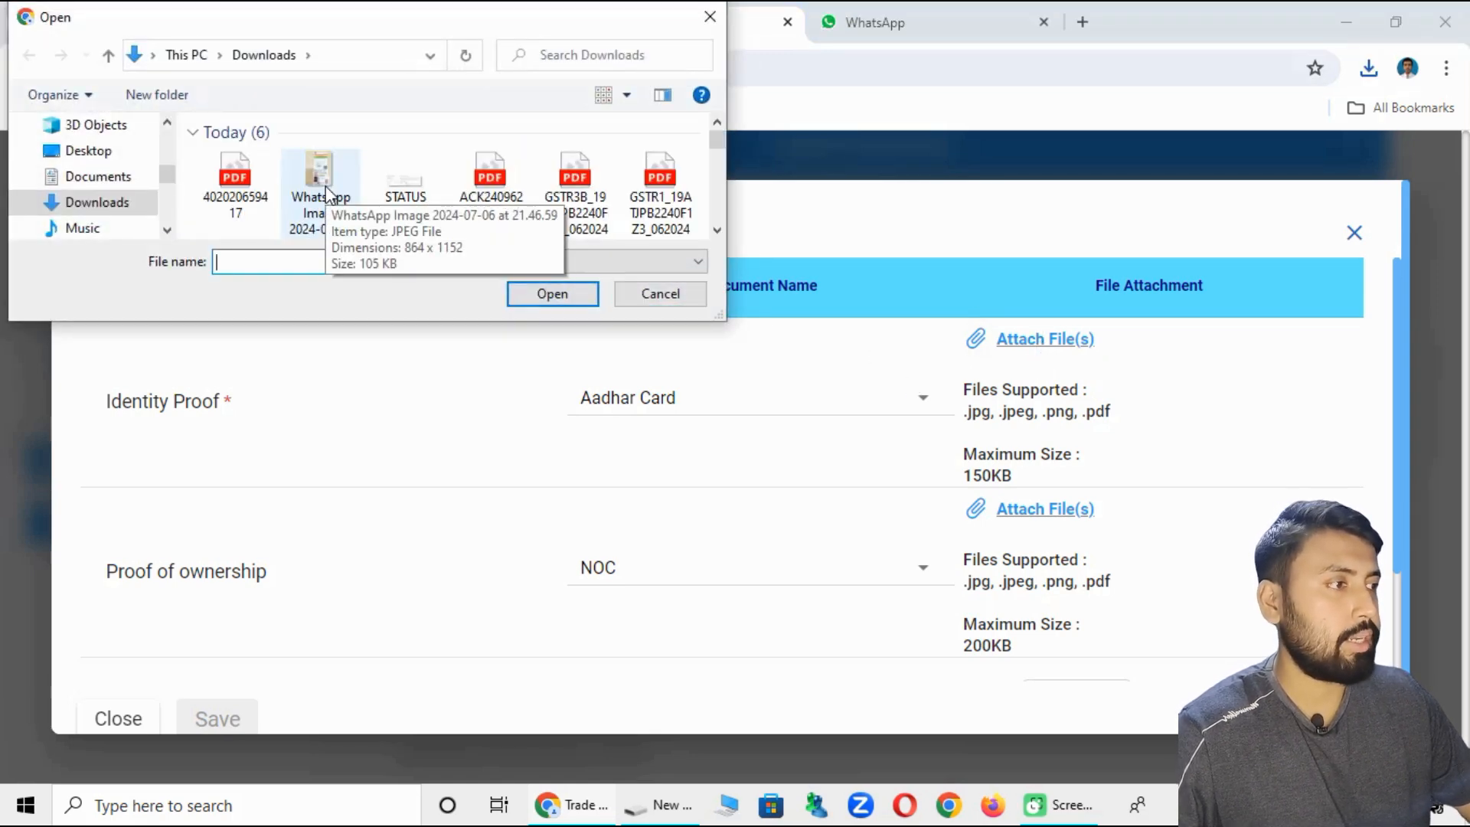
{"action": "left_click", "coordinate": [320, 181]}
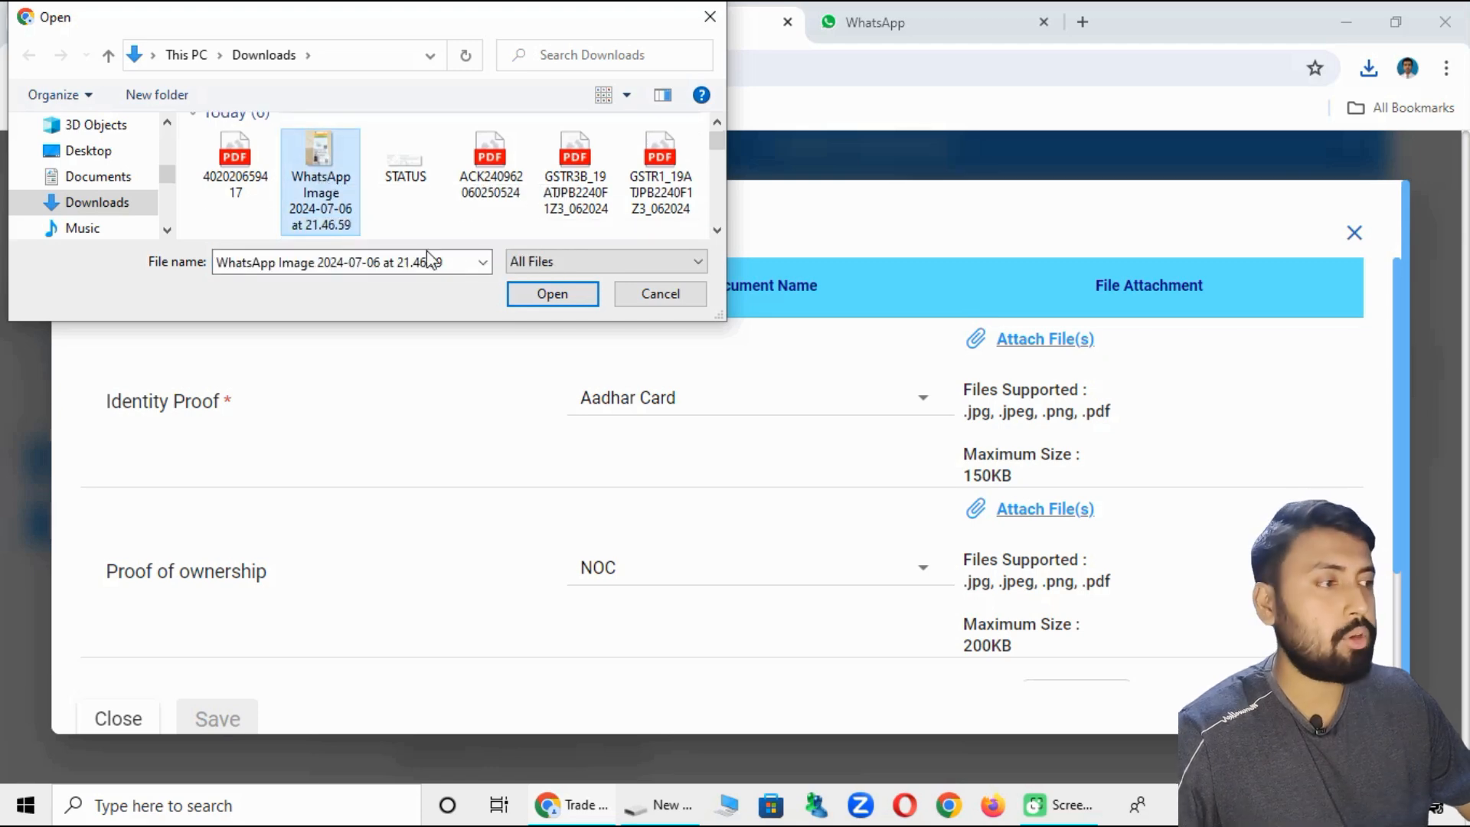
{"action": "left_click", "coordinate": [550, 299]}
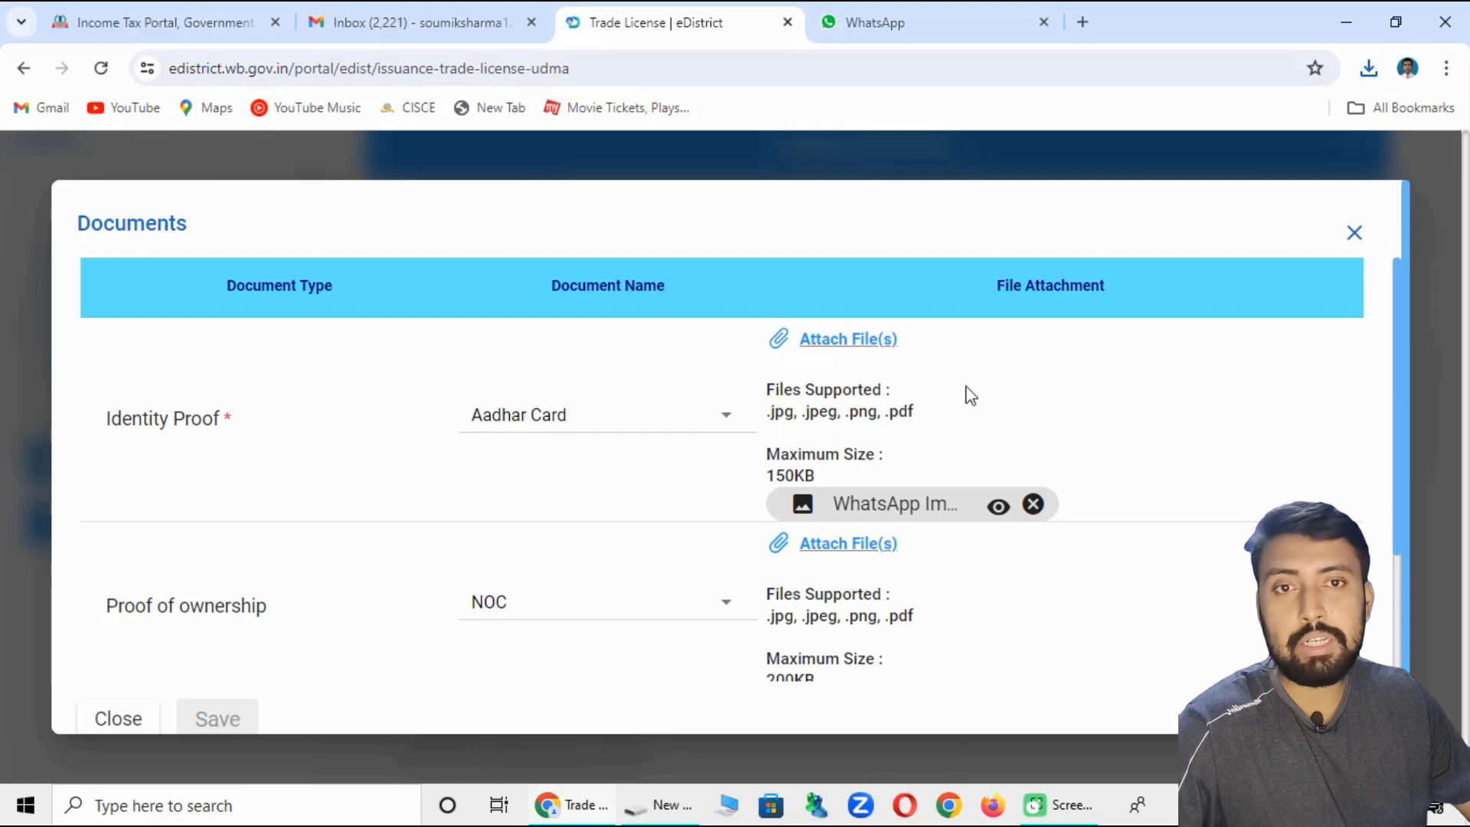
Step: Choose the Municipal Property Tax Receipt as ownership proof, accept the declaration and save the documents
{"action": "scroll", "coordinate": [222, 527], "scroll_direction": "down", "scroll_amount": 1}
{"action": "left_click", "coordinate": [703, 498]}
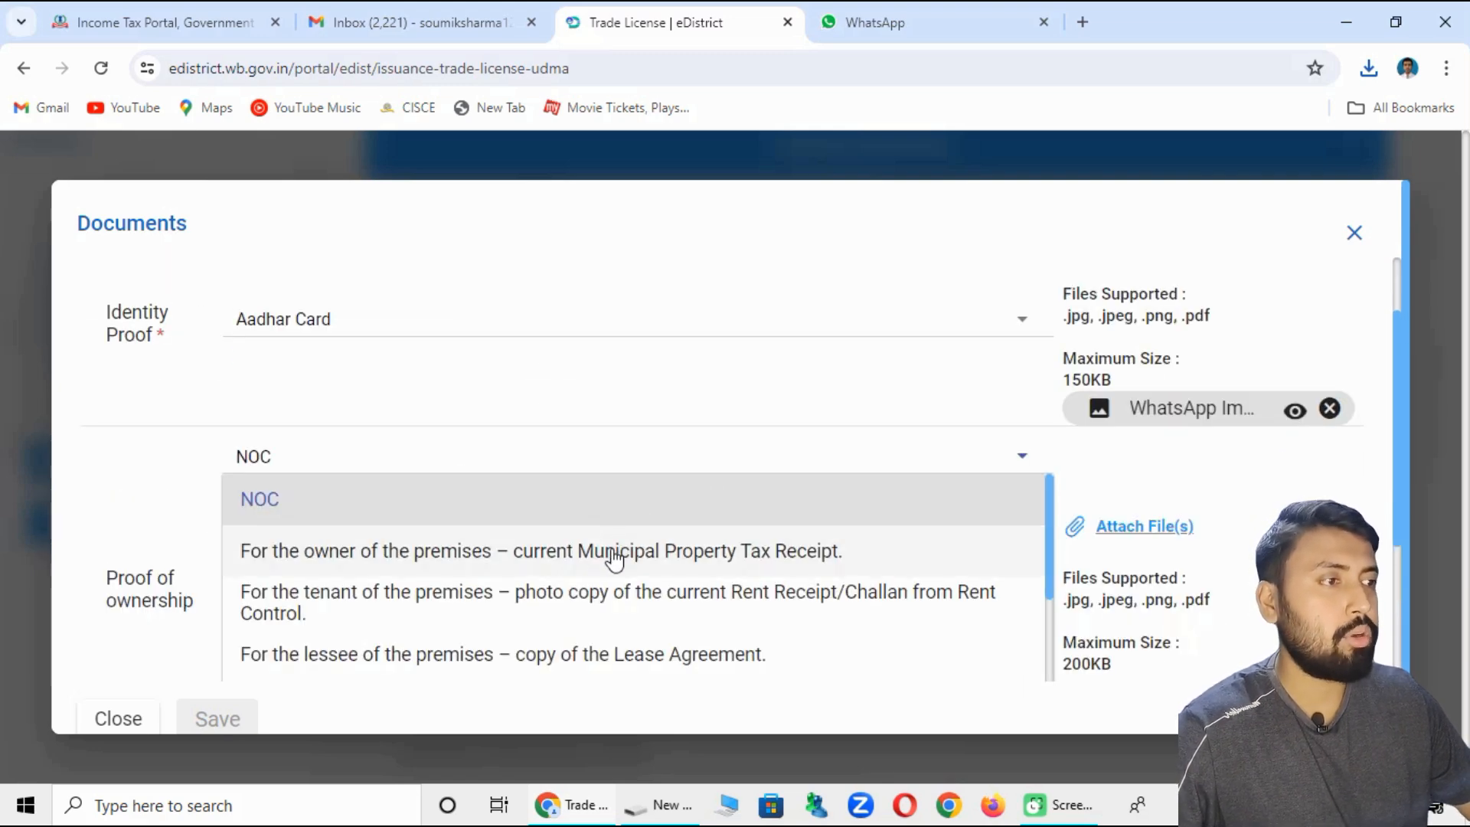
{"action": "scroll", "coordinate": [507, 567], "scroll_direction": "down", "scroll_amount": 2}
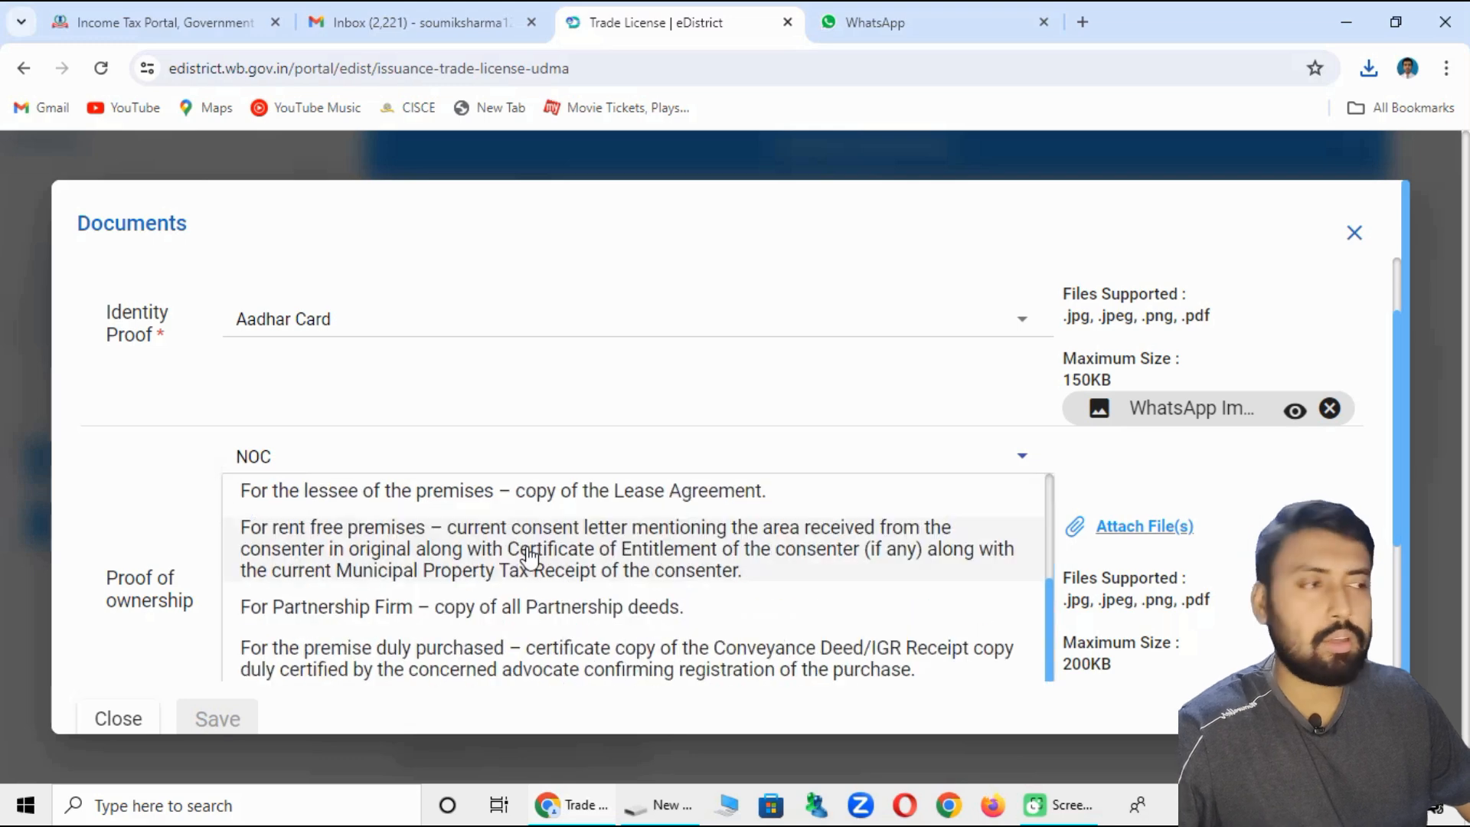
{"action": "scroll", "coordinate": [570, 568], "scroll_direction": "down", "scroll_amount": 1}
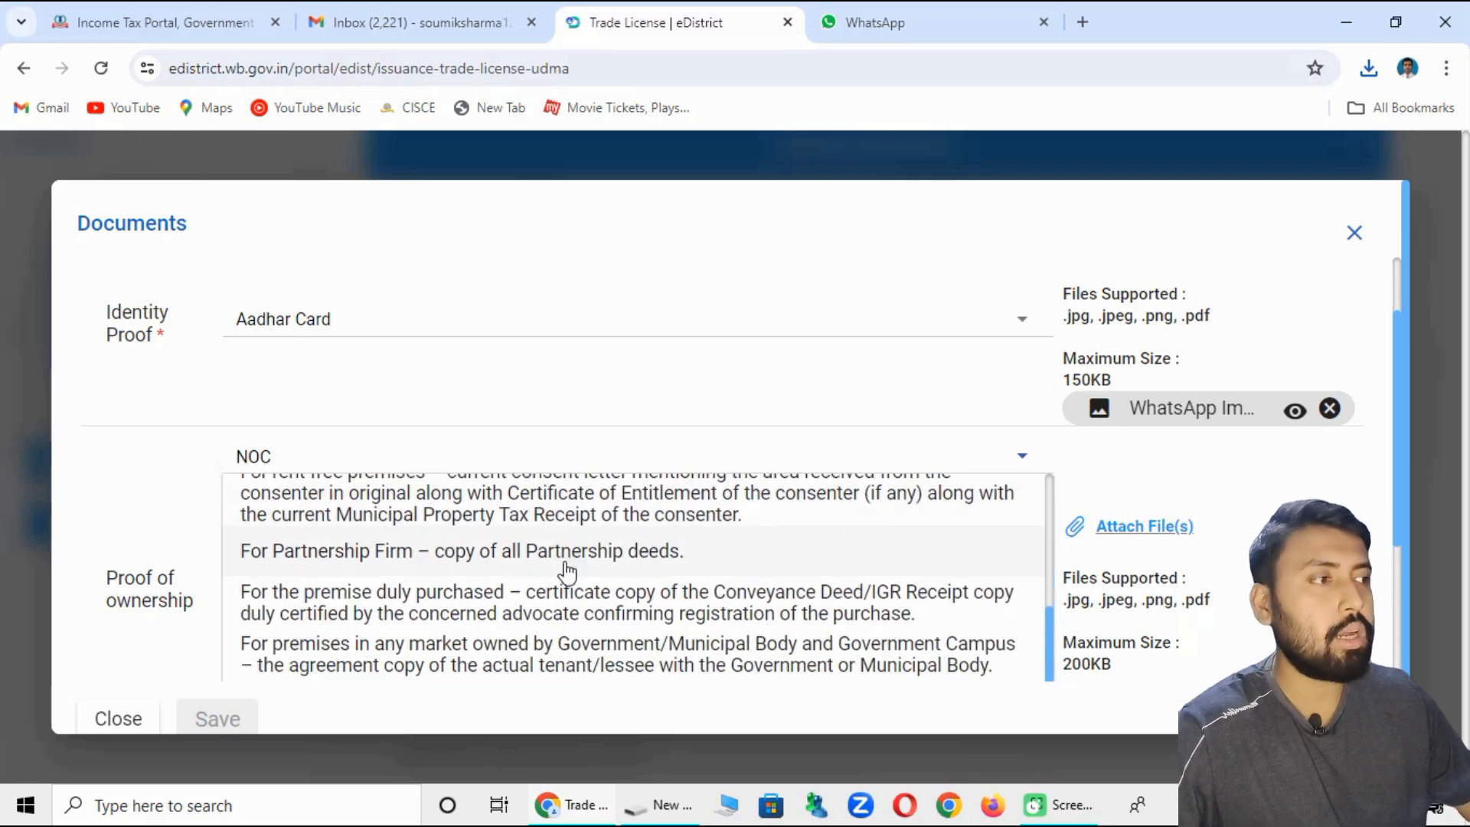
{"action": "scroll", "coordinate": [598, 551], "scroll_direction": "down", "scroll_amount": 3}
{"action": "left_click", "coordinate": [595, 552]}
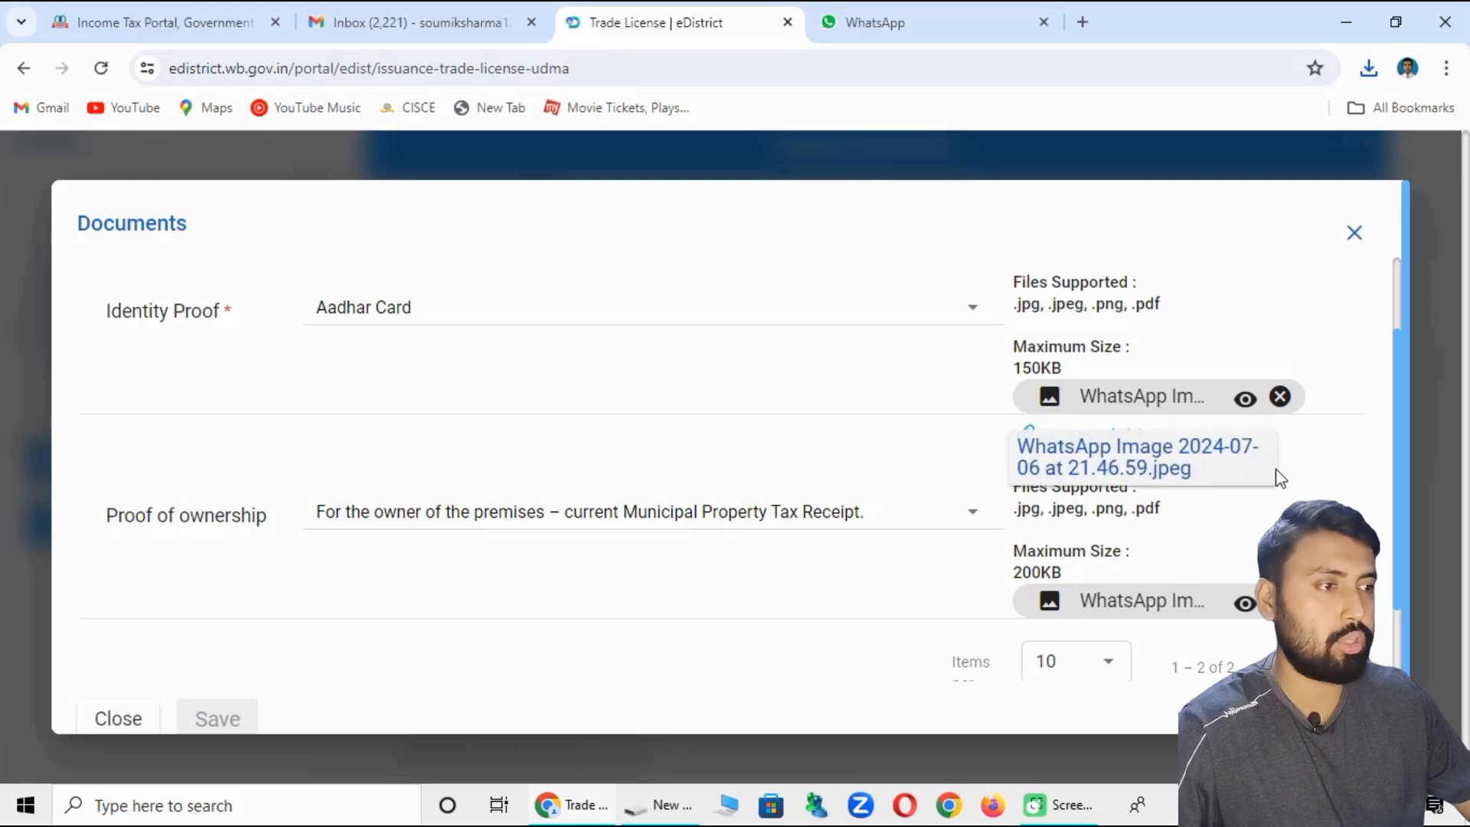
{"action": "scroll", "coordinate": [1256, 467], "scroll_direction": "down", "scroll_amount": 1}
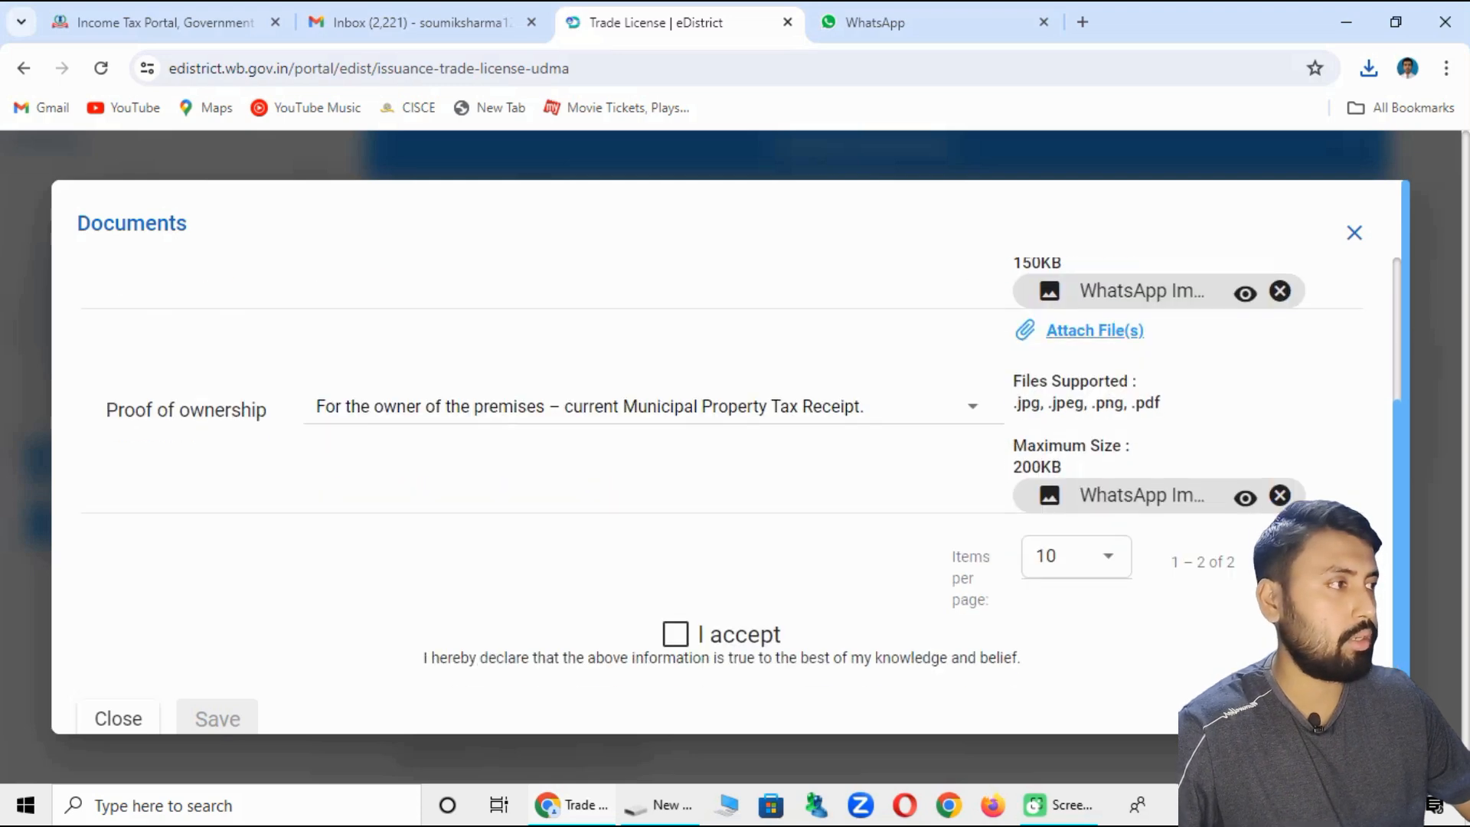
{"action": "left_click", "coordinate": [674, 634]}
{"action": "left_click", "coordinate": [228, 718]}
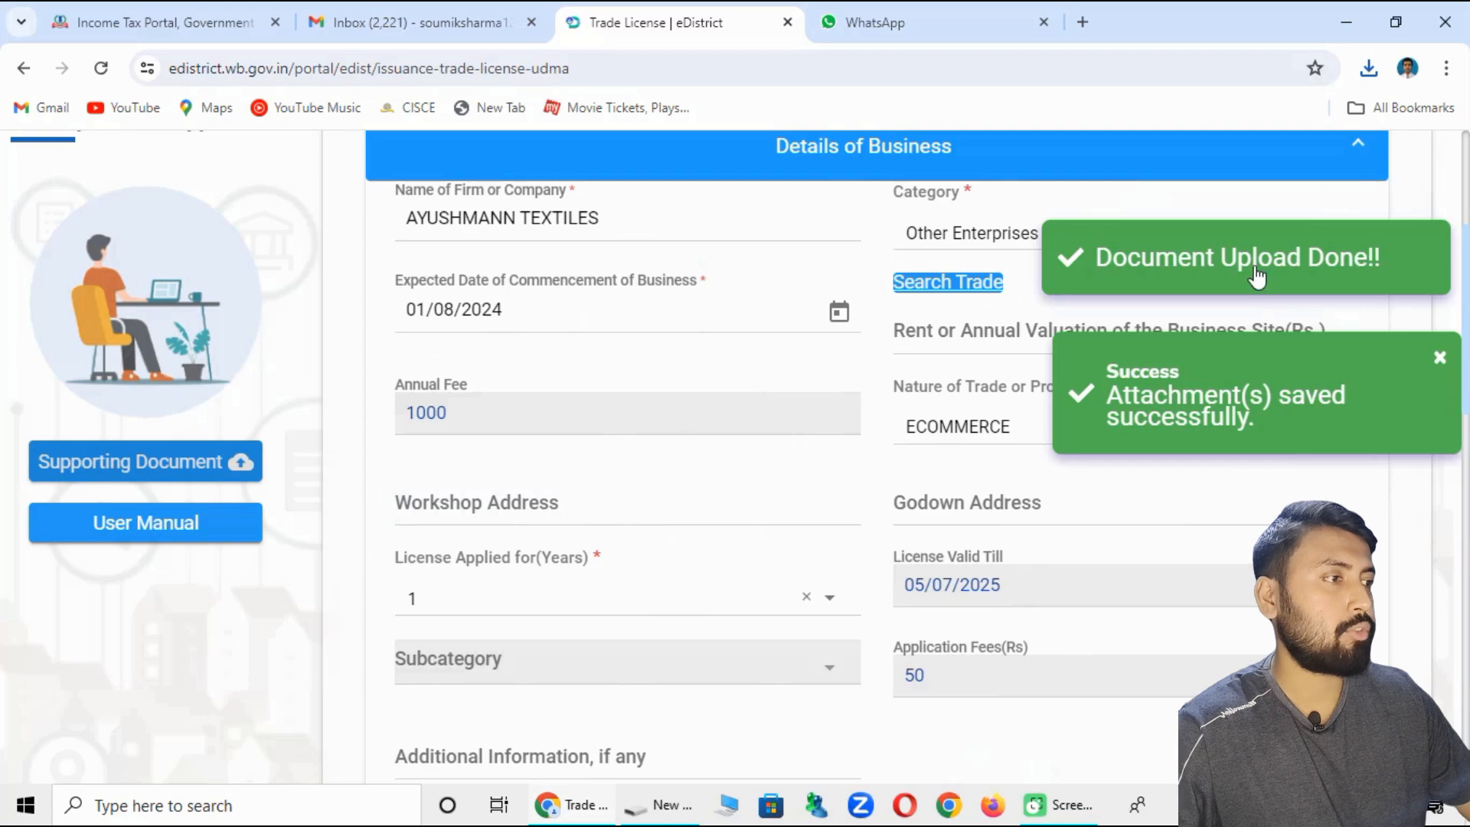
Step: Save the trade licence application, with its supporting documents attached, as a draft again
{"action": "scroll", "coordinate": [984, 475], "scroll_direction": "down", "scroll_amount": 5}
{"action": "scroll", "coordinate": [981, 469], "scroll_direction": "down", "scroll_amount": 8}
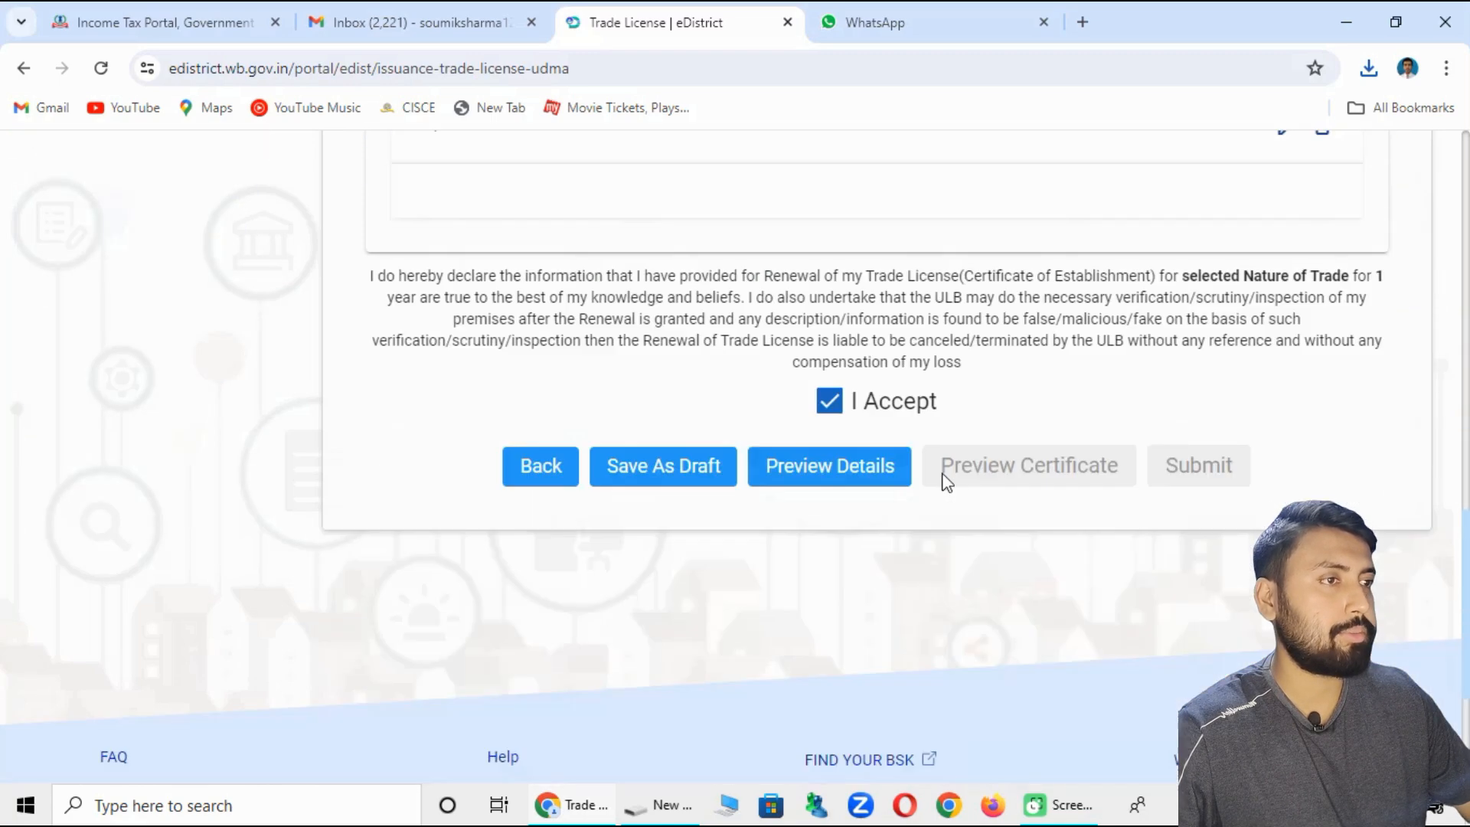
{"action": "scroll", "coordinate": [696, 384], "scroll_direction": "up", "scroll_amount": 3}
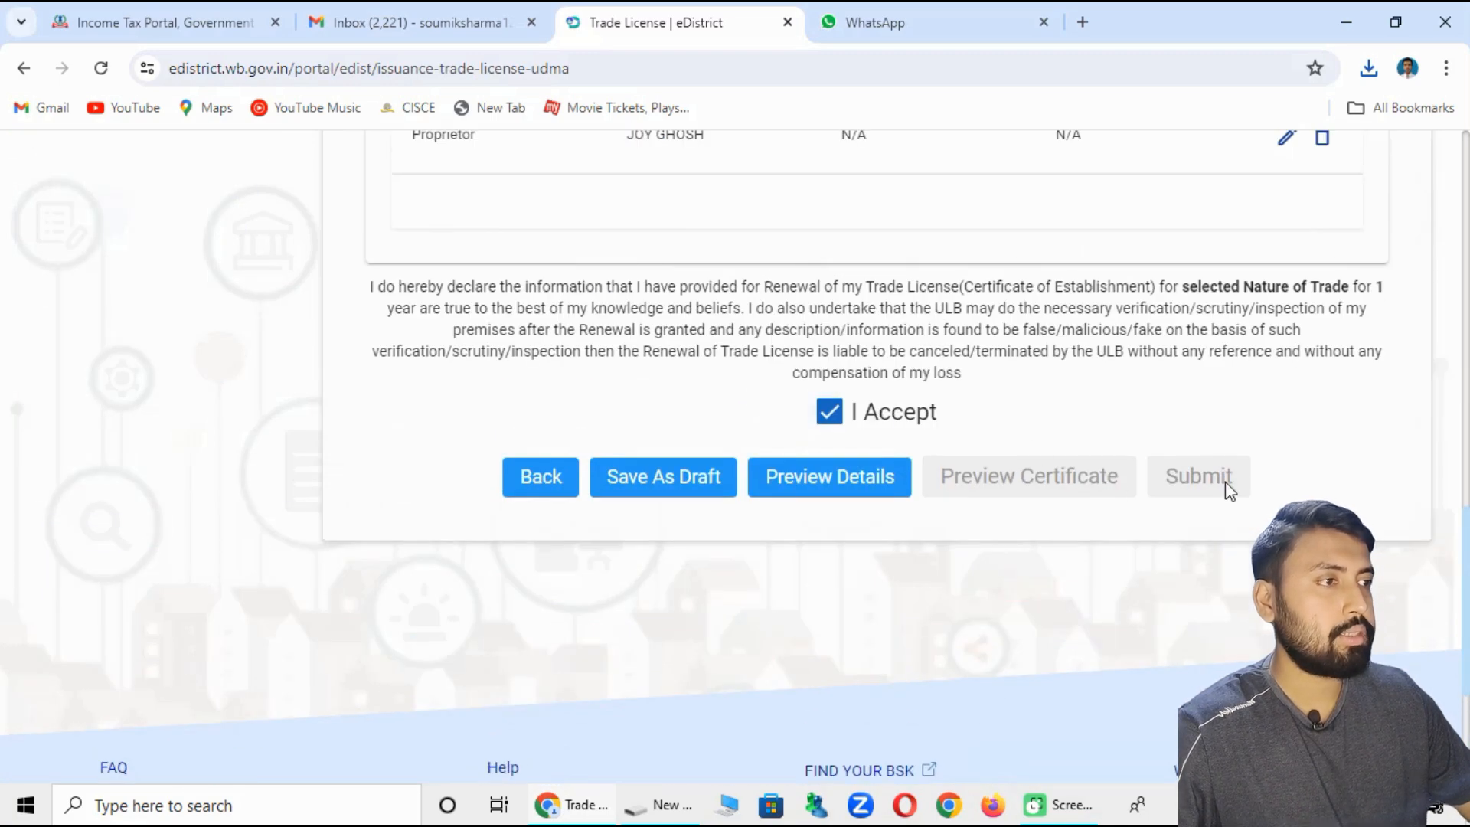
{"action": "left_click", "coordinate": [681, 484]}
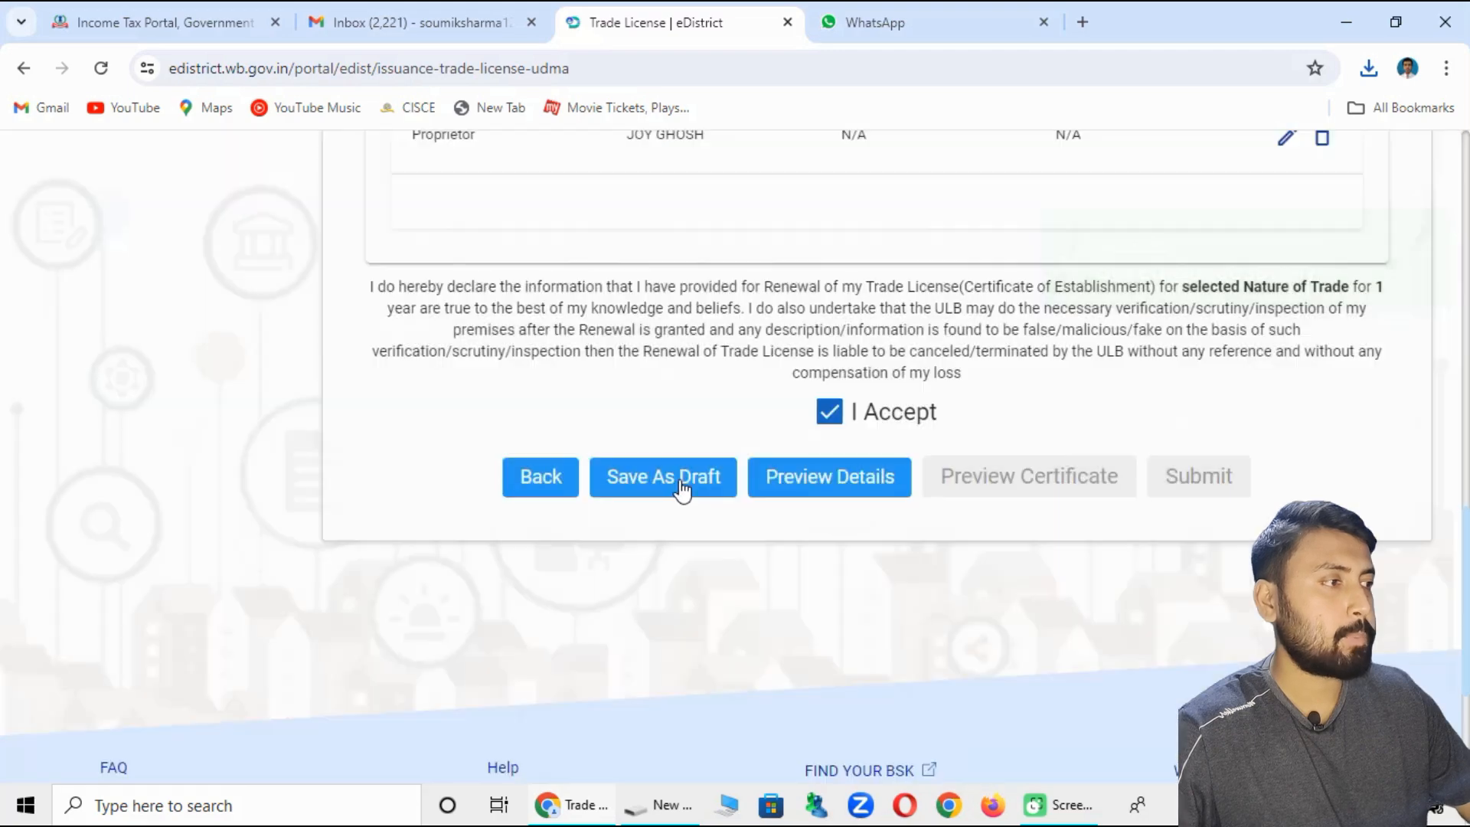
{"action": "scroll", "coordinate": [866, 556], "scroll_direction": "up", "scroll_amount": 2}
{"action": "scroll", "coordinate": [866, 556], "scroll_direction": "up", "scroll_amount": 8}
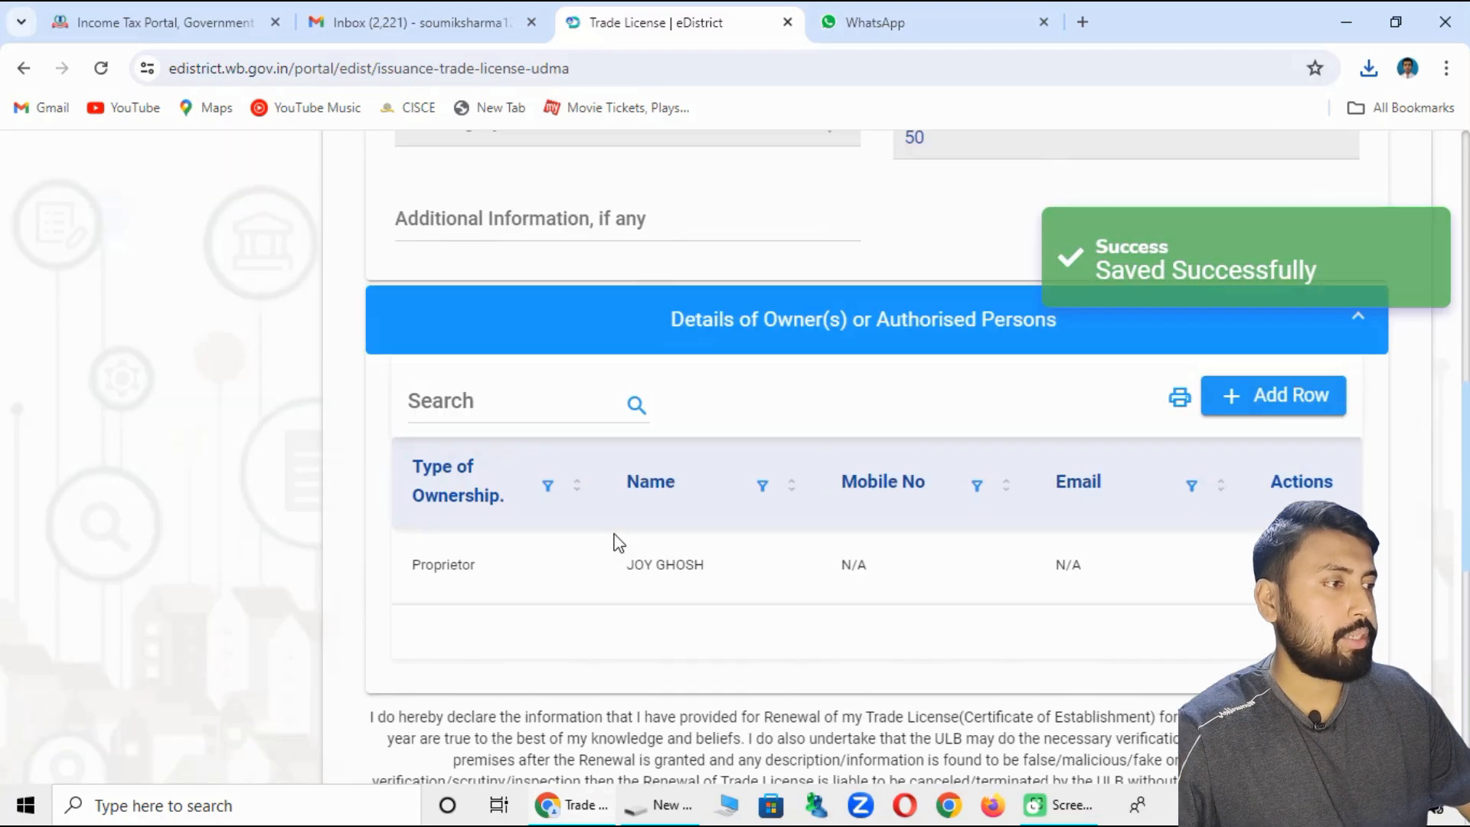
{"action": "scroll", "coordinate": [531, 561], "scroll_direction": "up", "scroll_amount": 3}
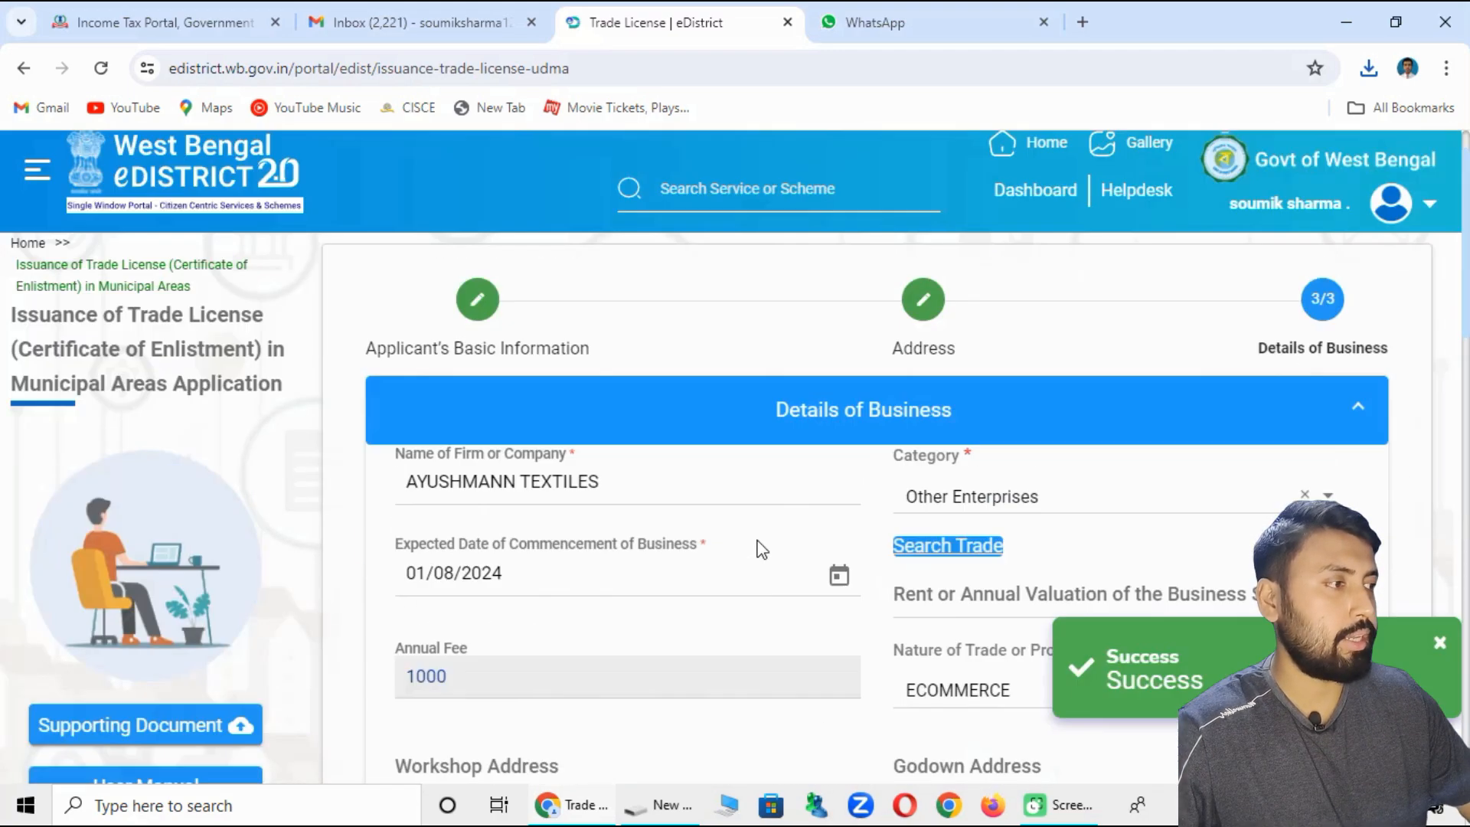
{"action": "scroll", "coordinate": [1045, 528], "scroll_direction": "down", "scroll_amount": 1}
{"action": "scroll", "coordinate": [1045, 524], "scroll_direction": "down", "scroll_amount": 8}
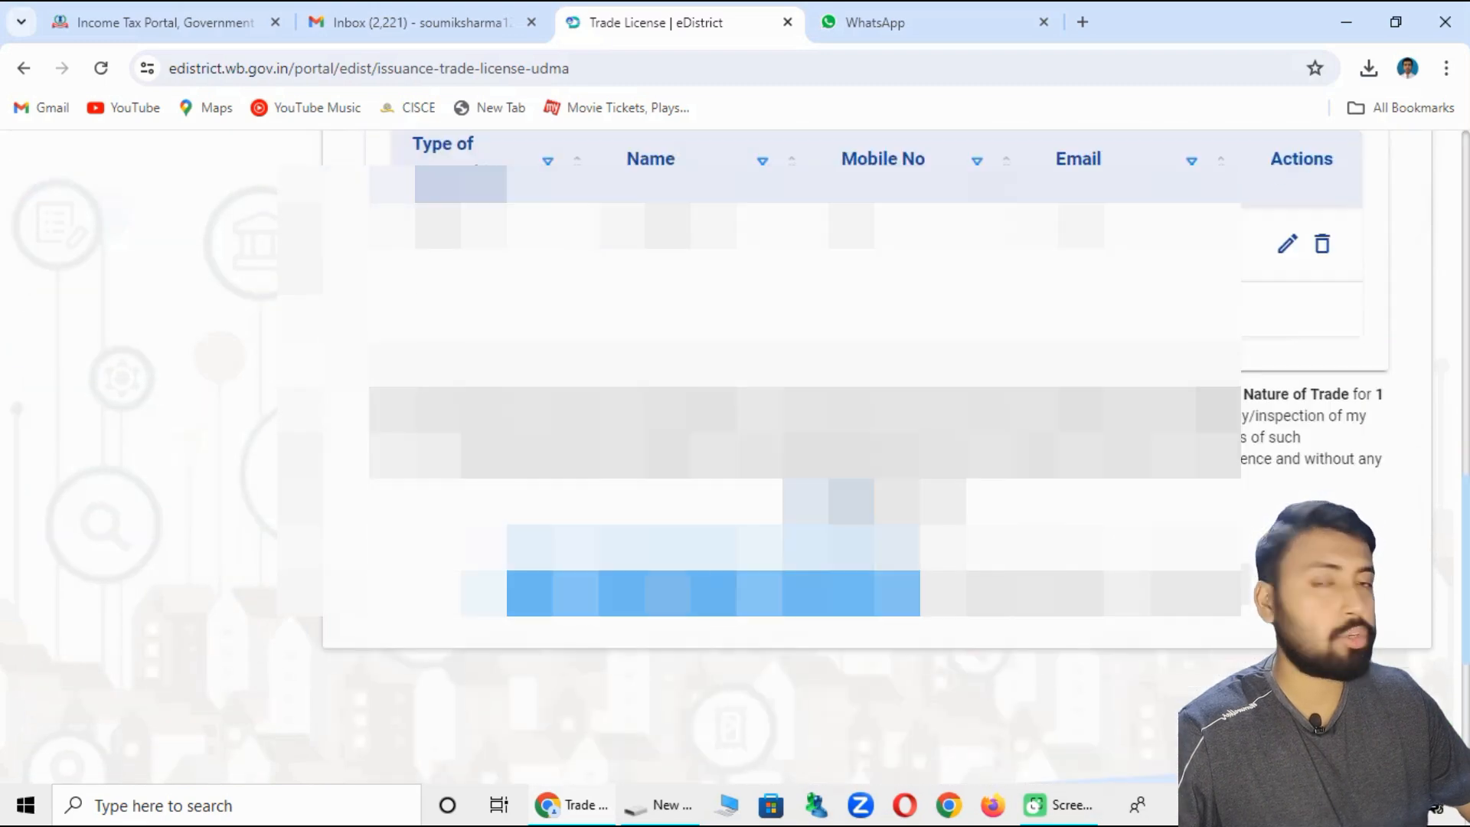
Step: Review the application details in the Preview Details window, close it, and generate the certificate preview
{"action": "left_click", "coordinate": [841, 504]}
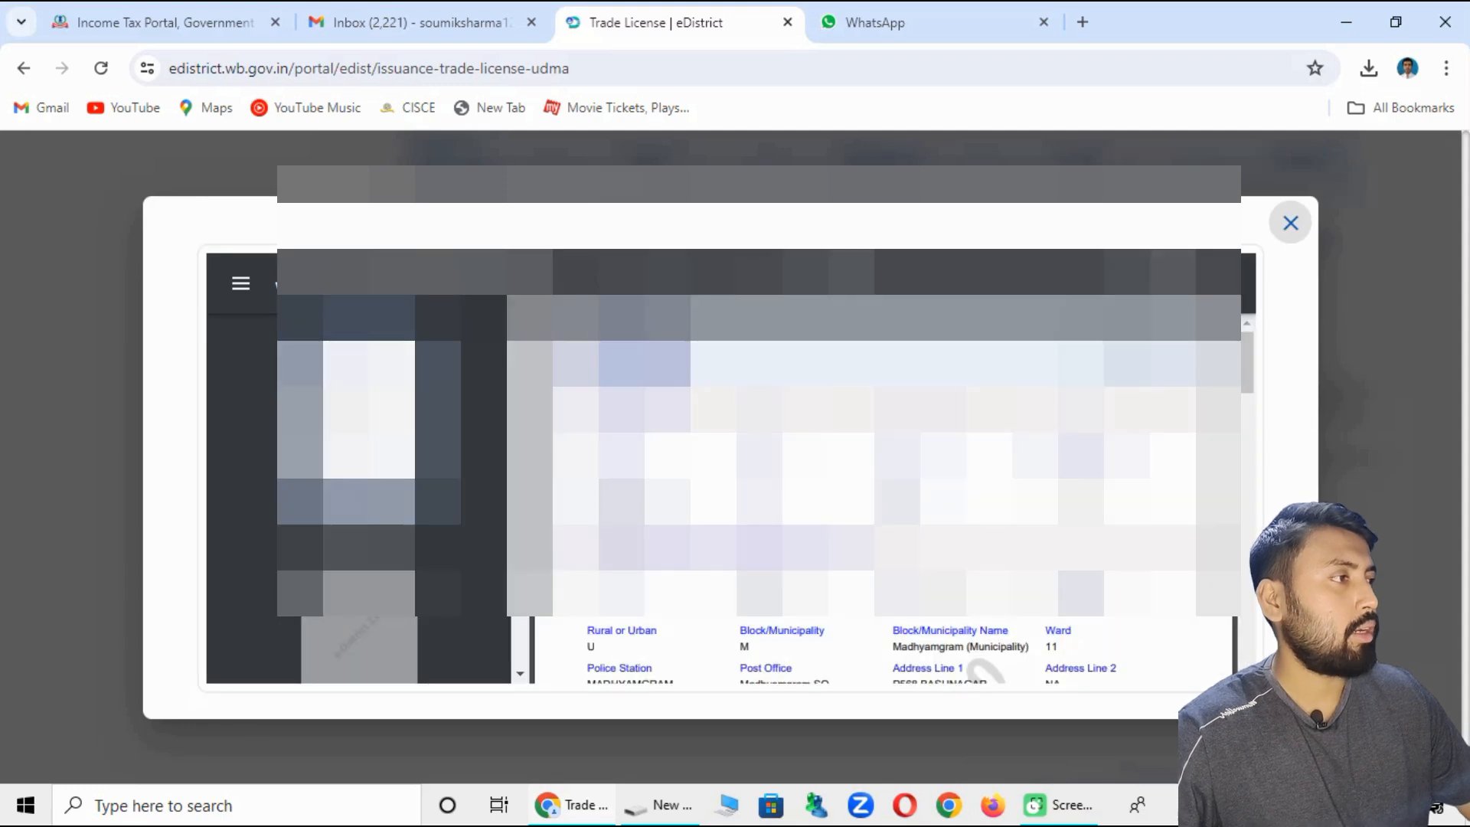
{"action": "scroll", "coordinate": [984, 673], "scroll_direction": "down", "scroll_amount": 10}
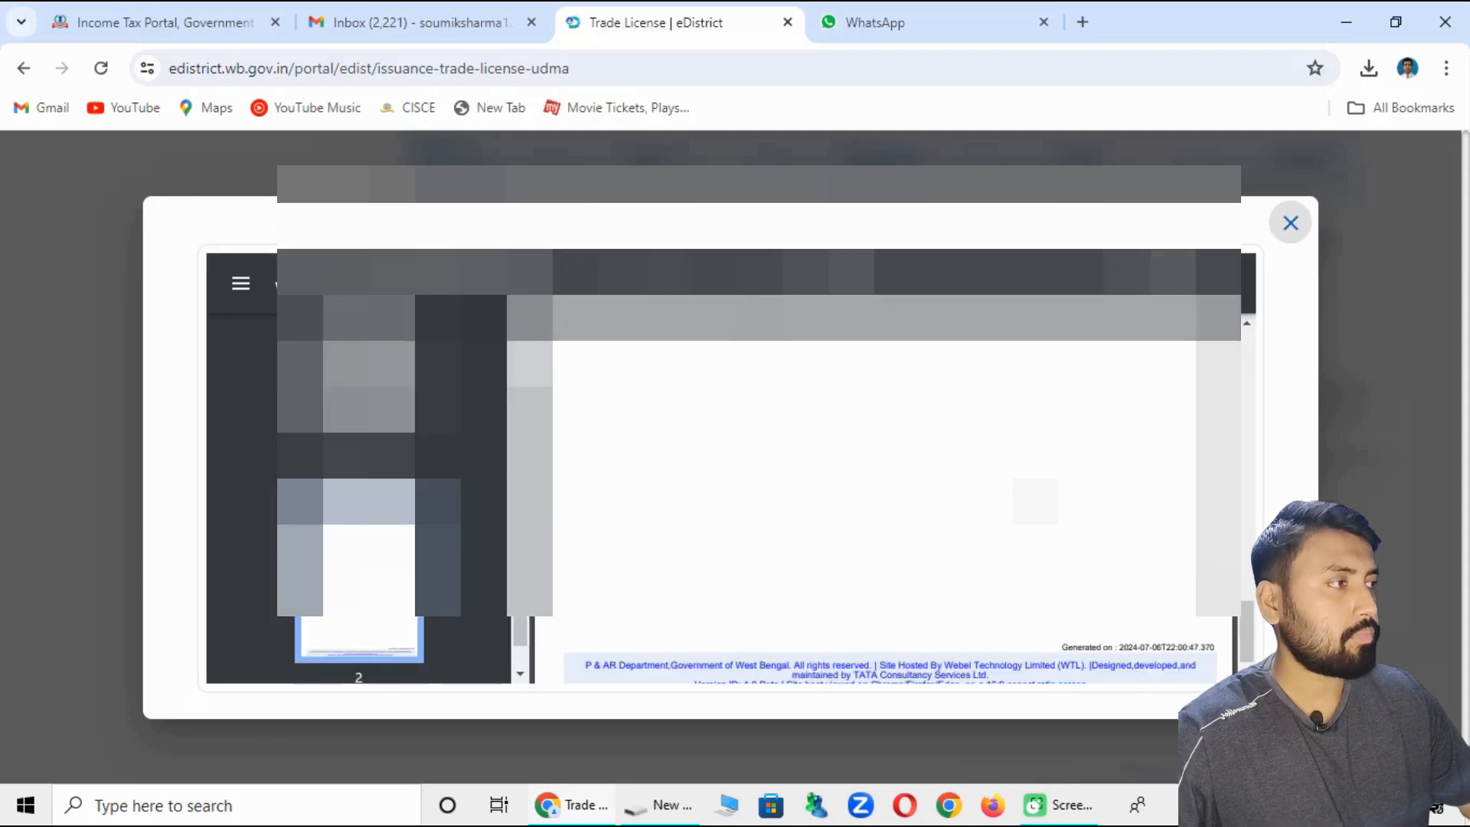
{"action": "scroll", "coordinate": [881, 651], "scroll_direction": "up", "scroll_amount": 5}
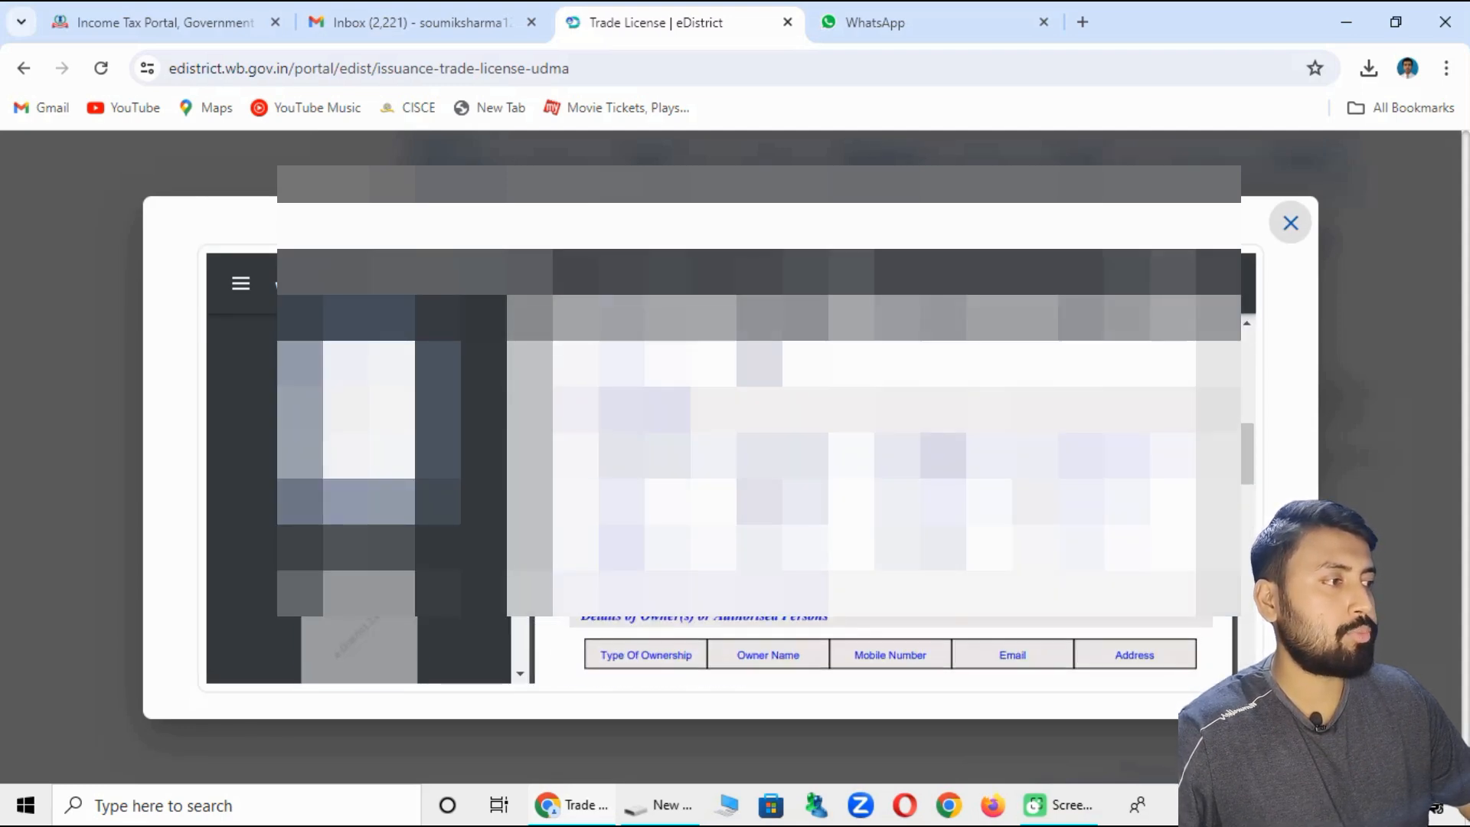
{"action": "scroll", "coordinate": [906, 653], "scroll_direction": "up", "scroll_amount": 3}
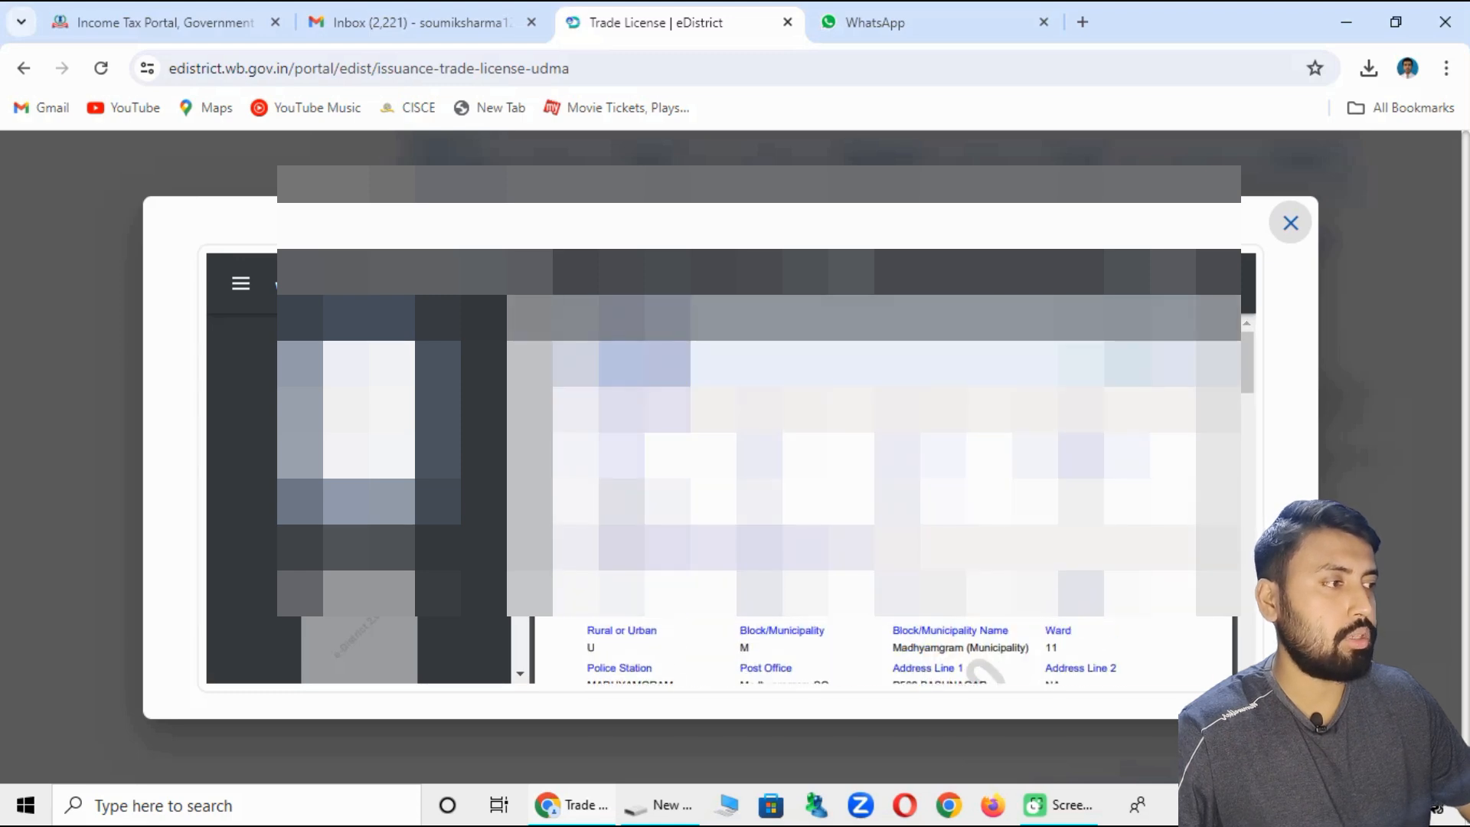
{"action": "scroll", "coordinate": [873, 490], "scroll_direction": "down", "scroll_amount": 8}
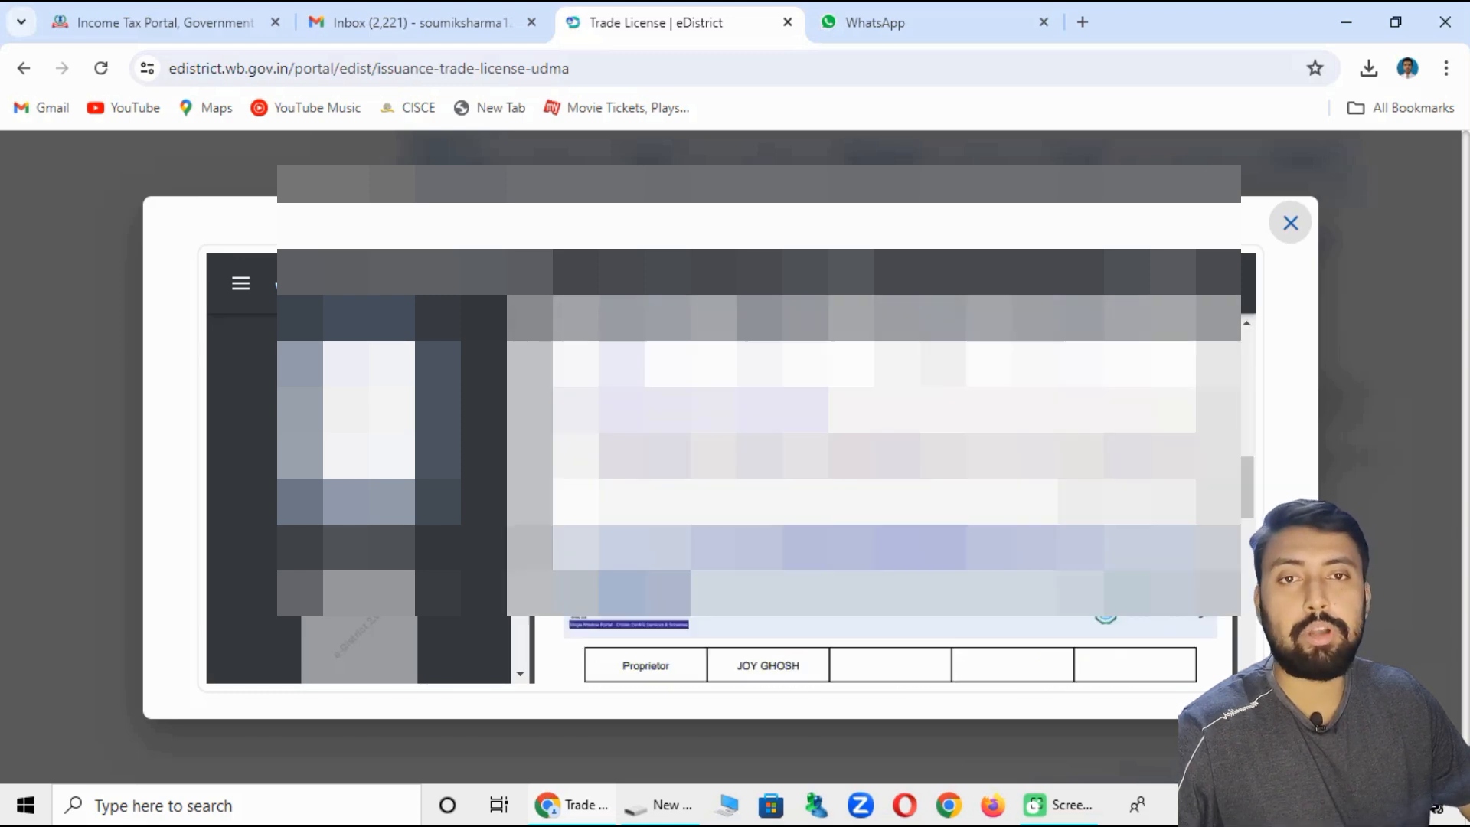
{"action": "left_click", "coordinate": [1293, 226]}
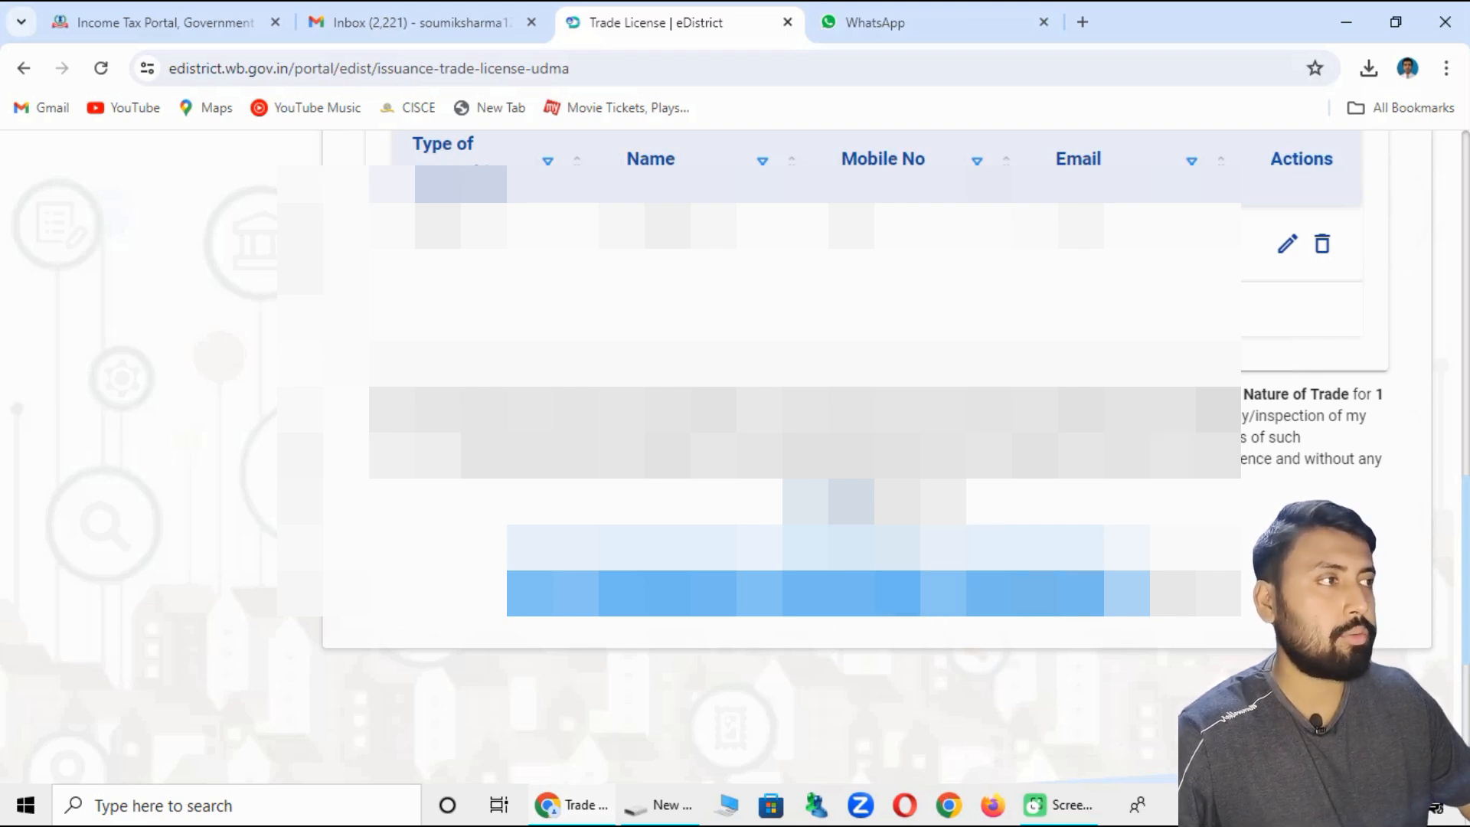
{"action": "left_click", "coordinate": [1036, 592]}
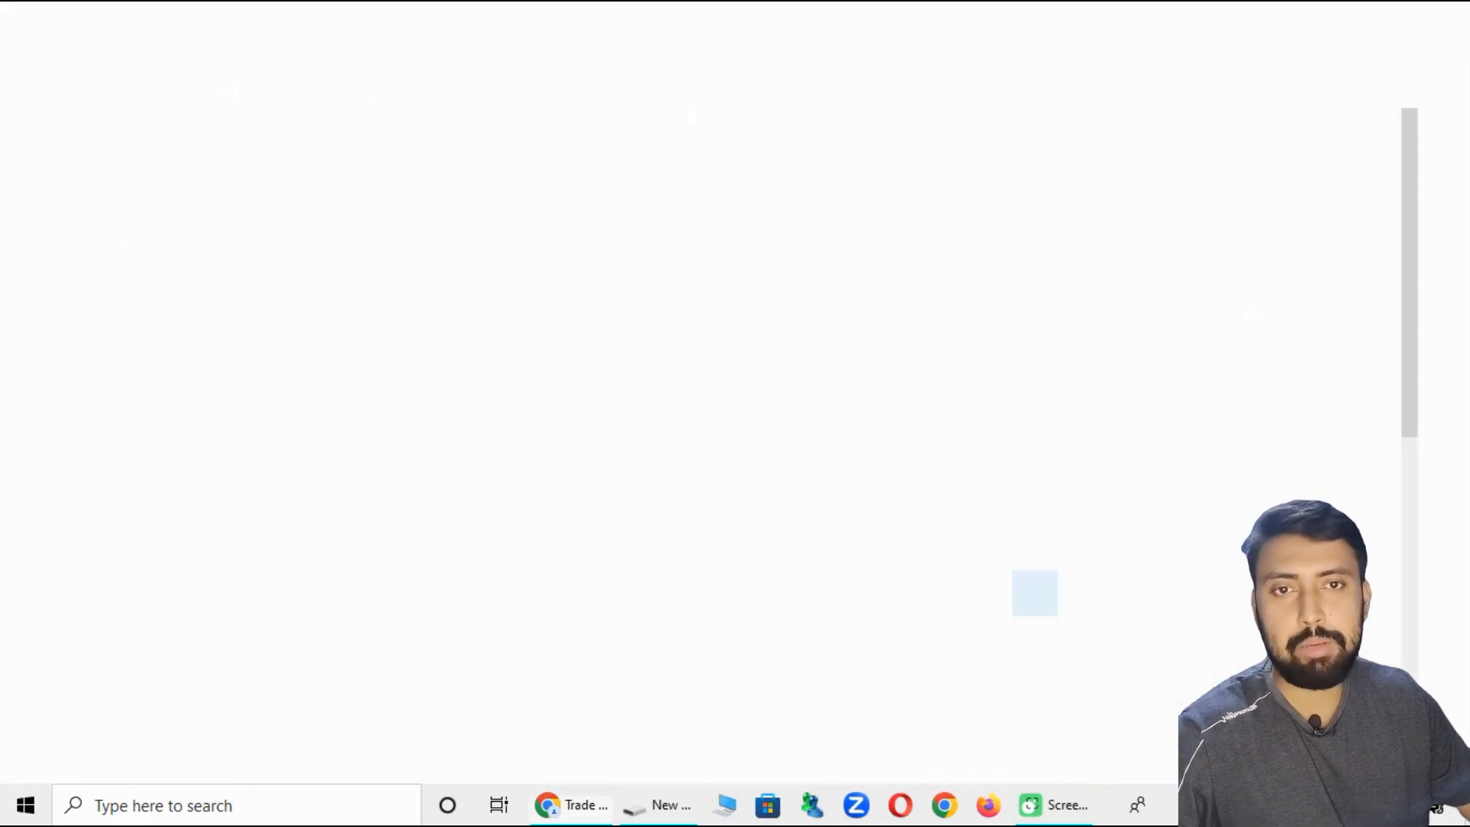
Step: Check the Permanent Certificate of Enlistment preview, valid until 05-Jul-2025, then close Acrobat Reader
{"action": "scroll", "coordinate": [957, 475], "scroll_direction": "down", "scroll_amount": 1}
{"action": "scroll", "coordinate": [888, 429], "scroll_direction": "down", "scroll_amount": 2}
{"action": "scroll", "coordinate": [888, 429], "scroll_direction": "up", "scroll_amount": 3}
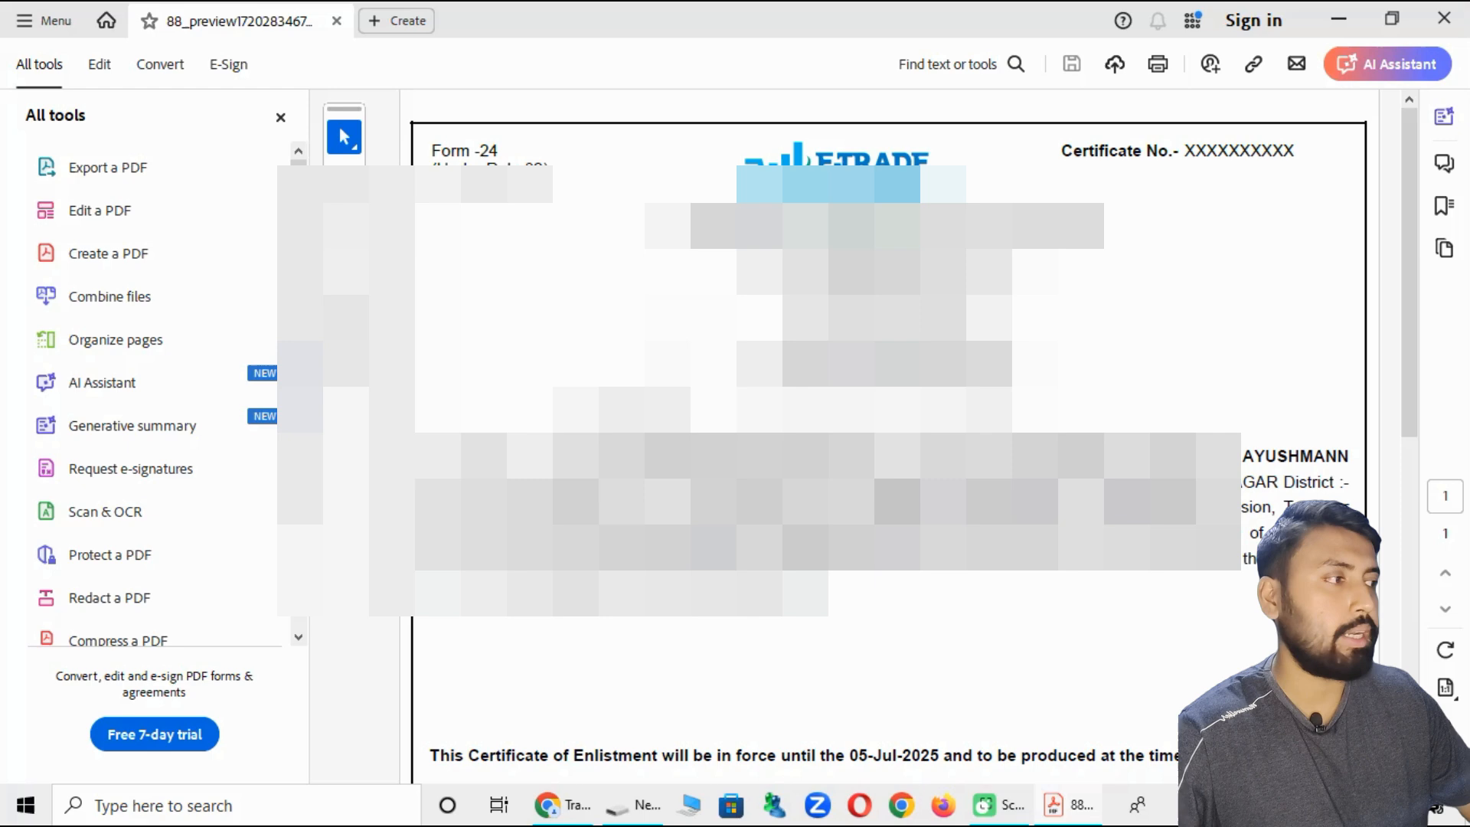
{"action": "left_click", "coordinate": [336, 21]}
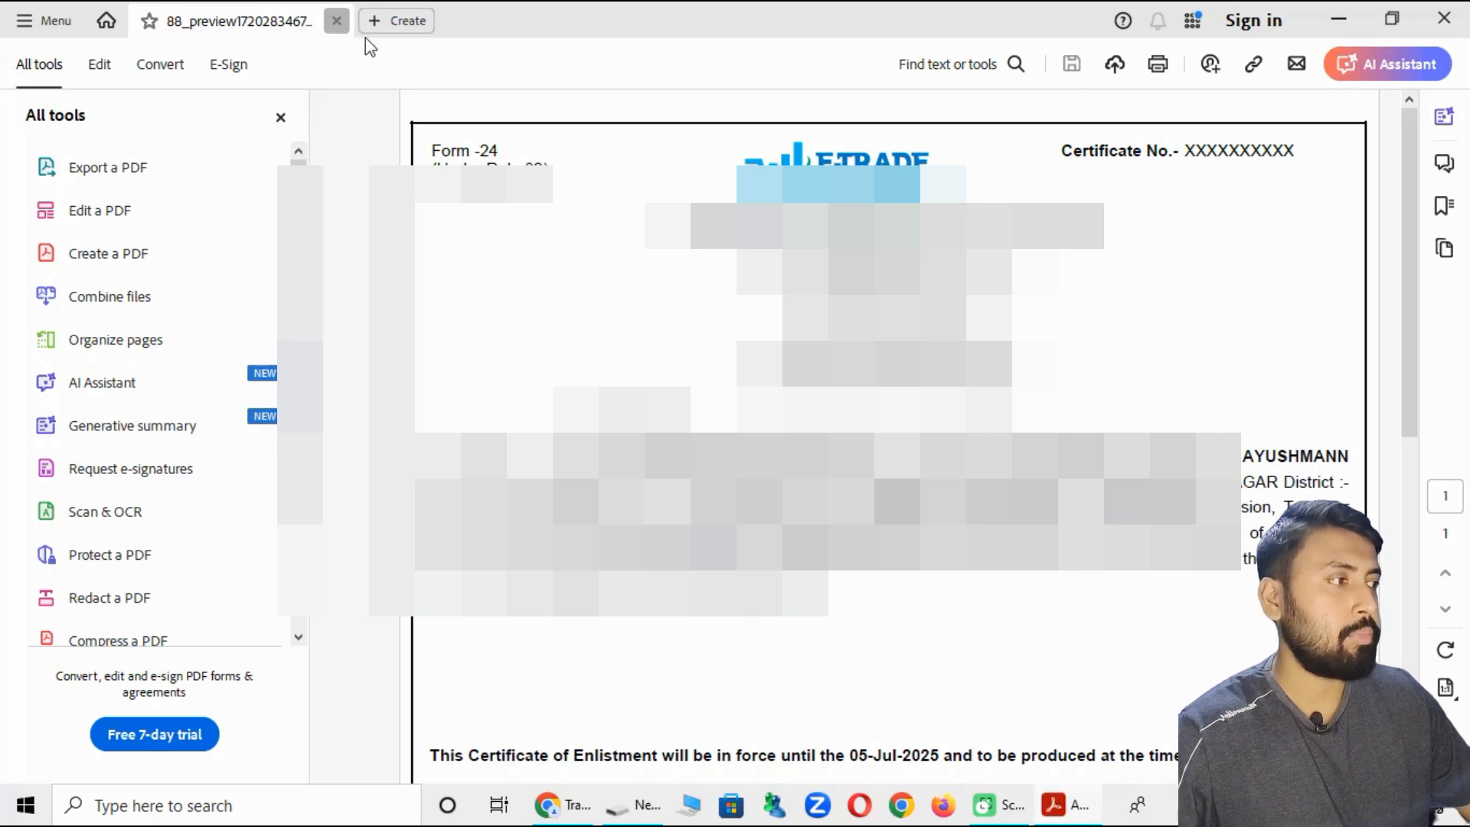
{"action": "left_click", "coordinate": [1444, 18]}
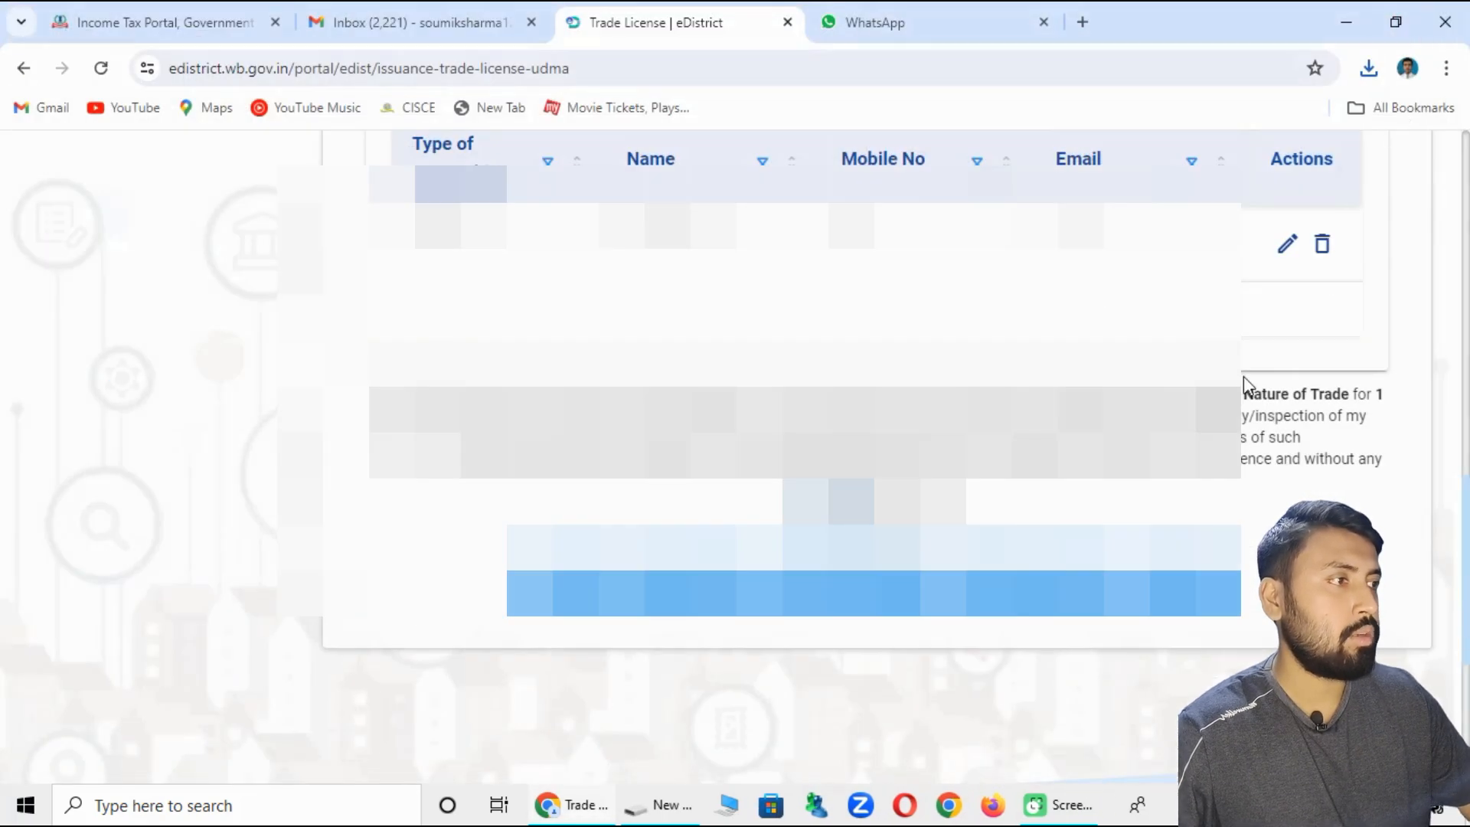